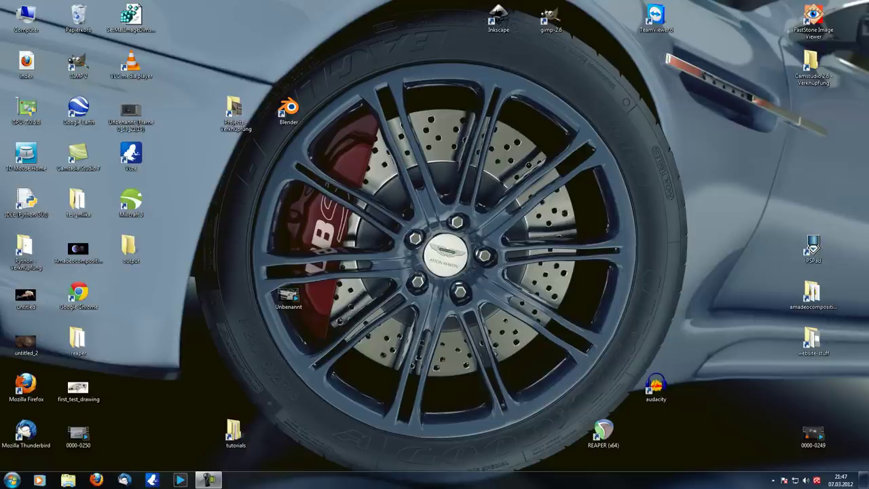
# - Start Blender and add a new world texture of type Image or Movie
pyautogui.doubleClick(294, 123)
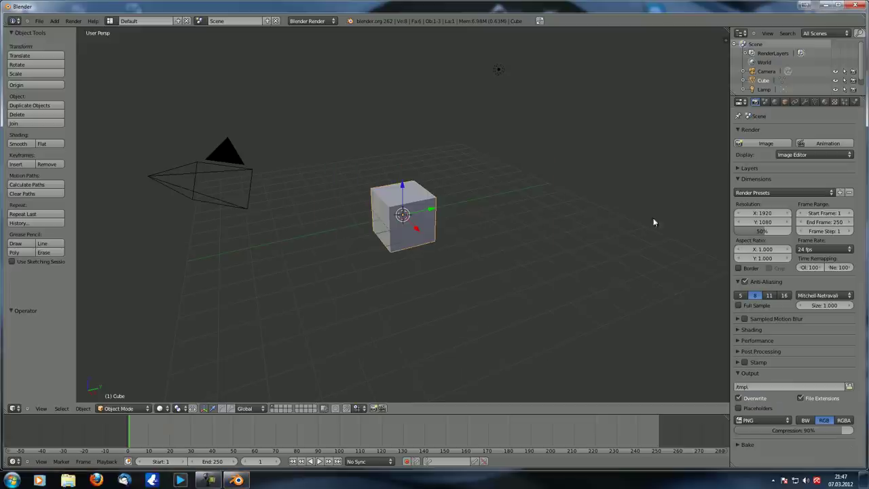
pyautogui.click(774, 101)
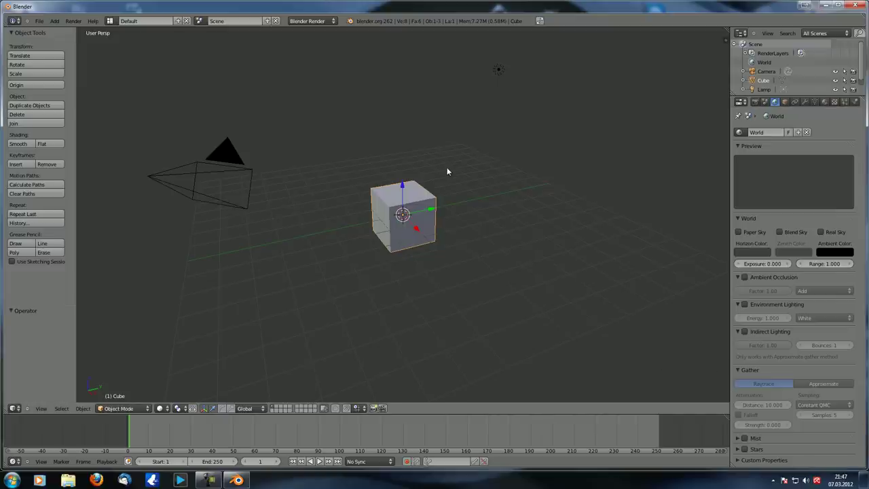
pyautogui.moveTo(457, 206); pyautogui.dragTo(374, 221, button='middle')
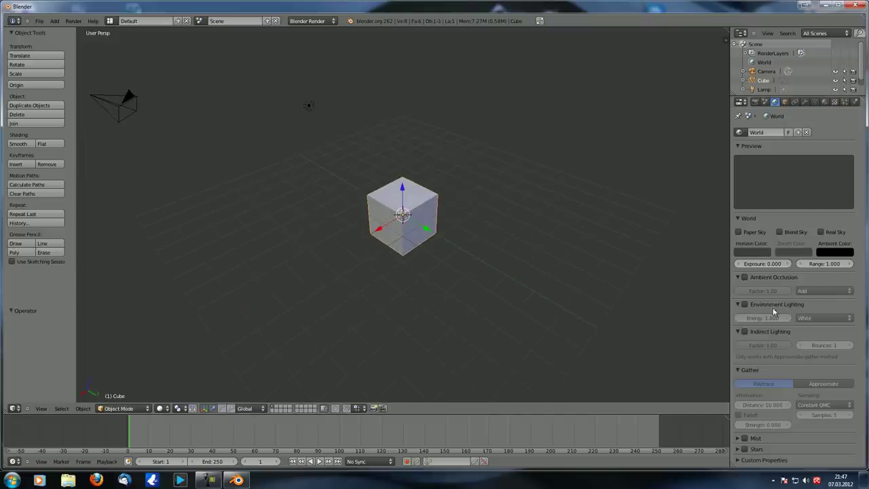
pyautogui.click(835, 102)
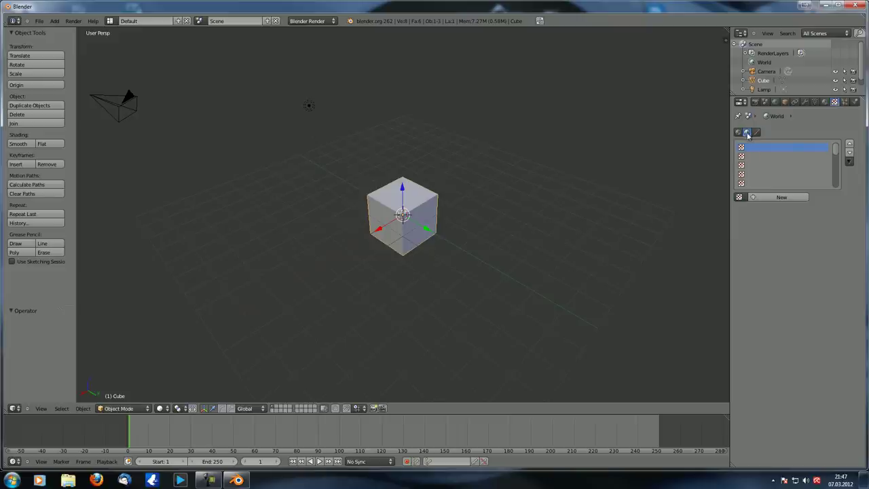
pyautogui.click(772, 199)
pyautogui.click(790, 209)
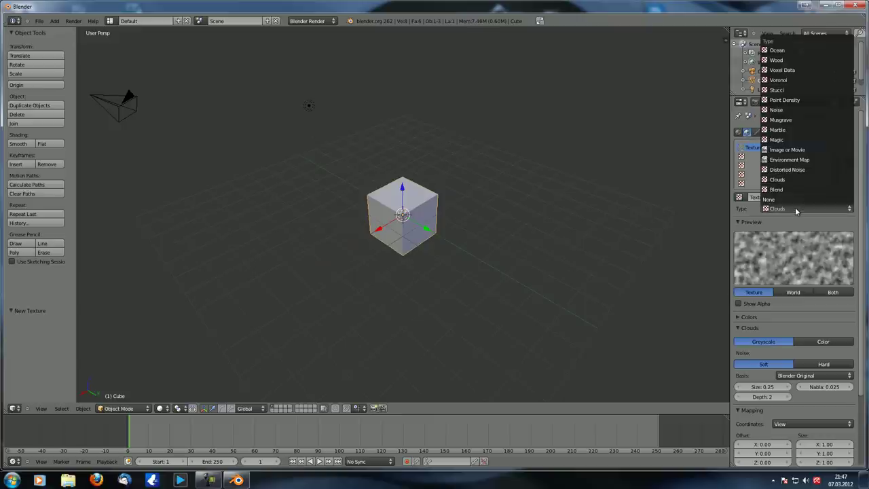
pyautogui.click(800, 151)
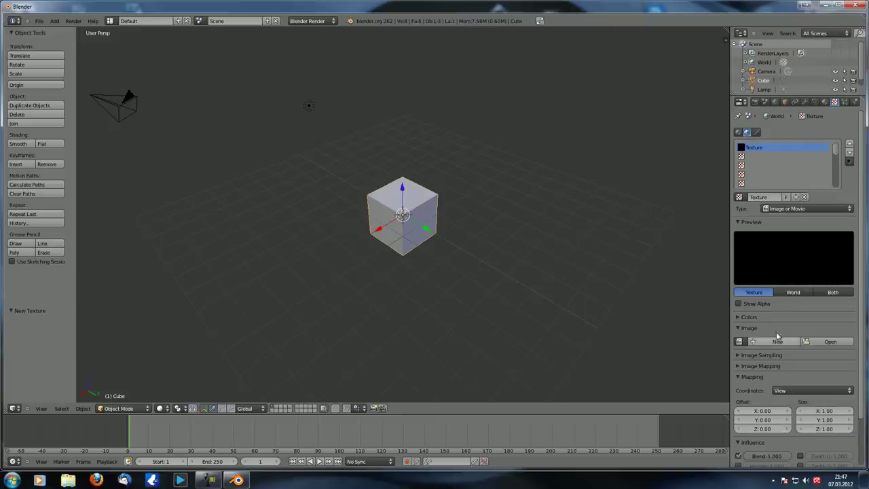
# - Load ANGMAP11.JPG from the Aston Martin project folder as the world texture's image
pyautogui.click(831, 341)
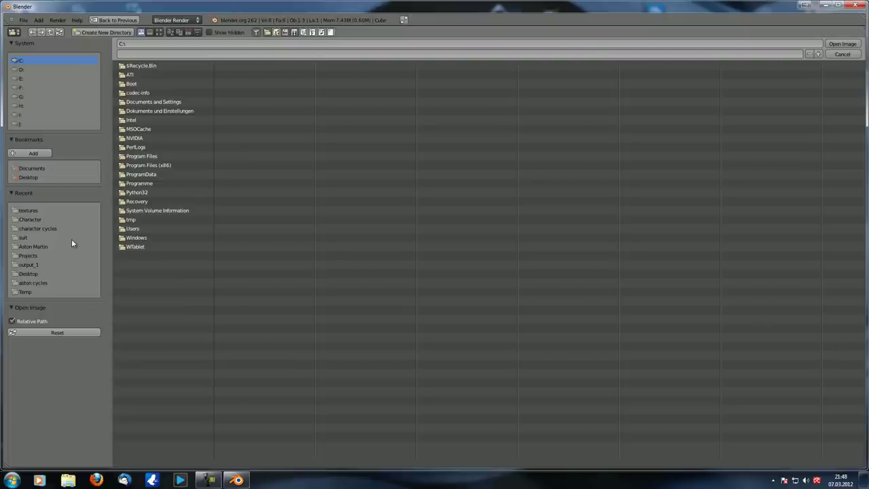
pyautogui.click(39, 220)
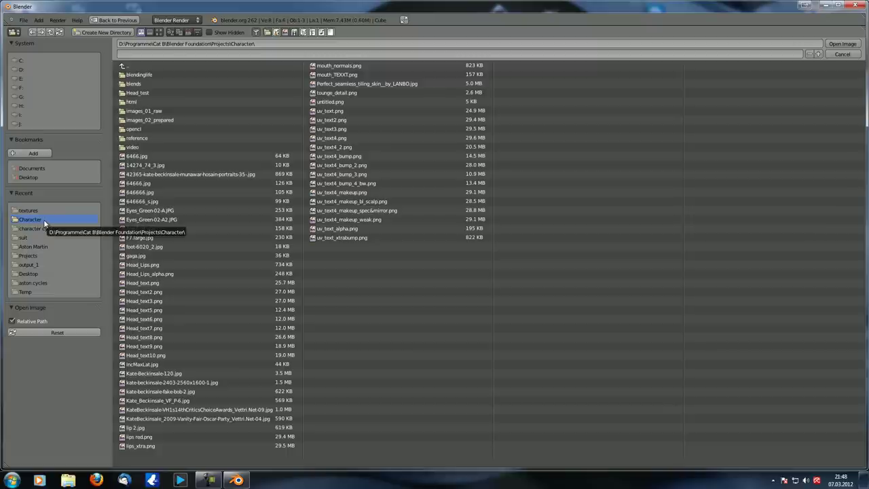
pyautogui.click(37, 247)
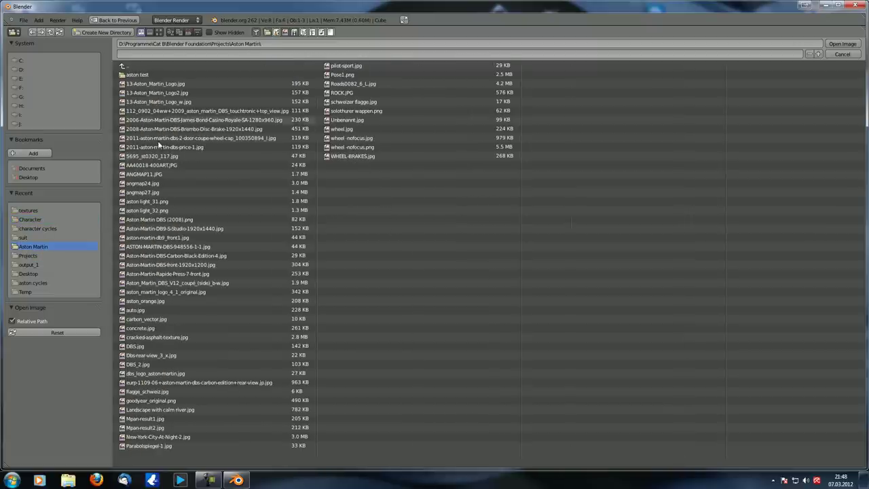
pyautogui.click(158, 32)
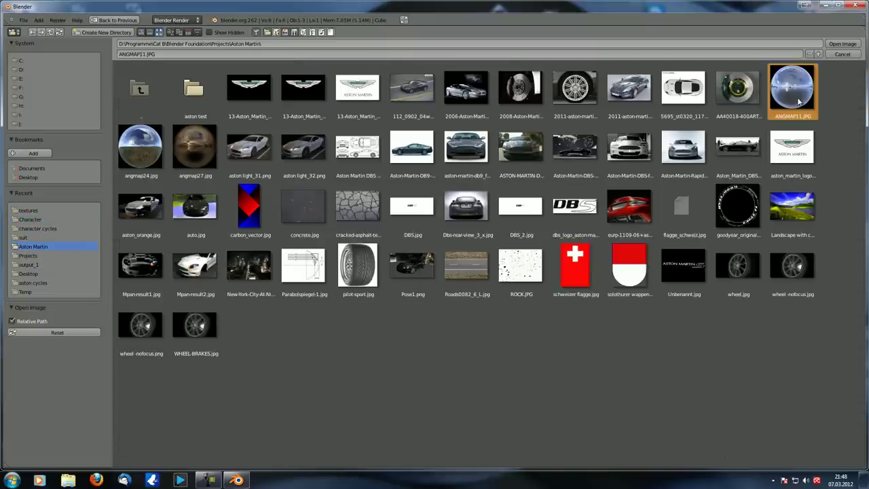
pyautogui.doubleClick(791, 88)
# - Set the world texture's mapping coordinates to AngMap and make it influence the Horizon
pyautogui.scroll(-3, 807, 351)
pyautogui.click(754, 255)
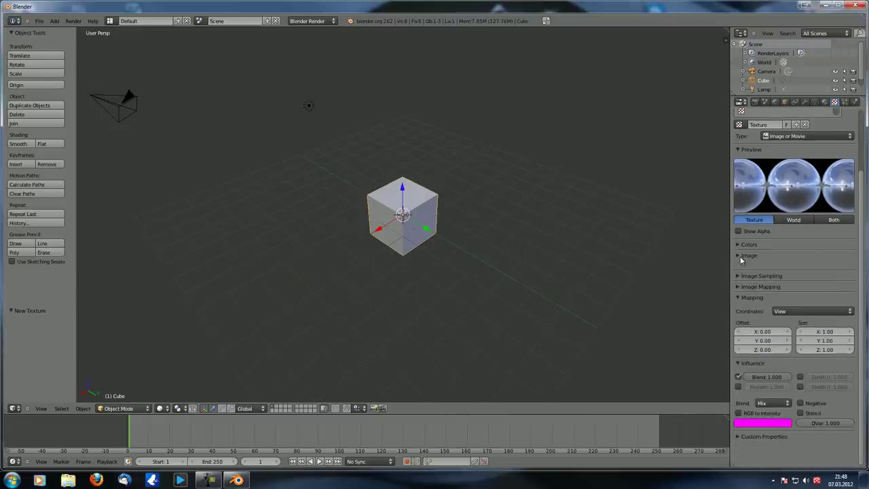
pyautogui.click(784, 277)
pyautogui.click(798, 291)
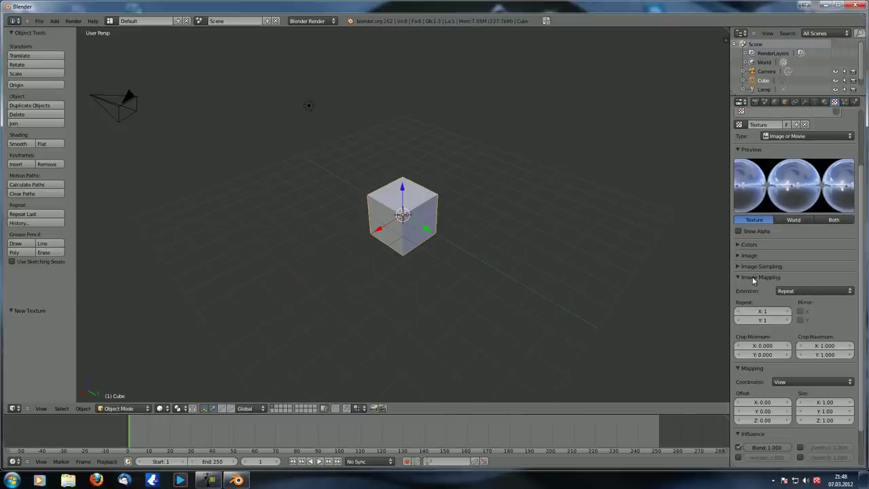
pyautogui.click(755, 277)
pyautogui.click(795, 302)
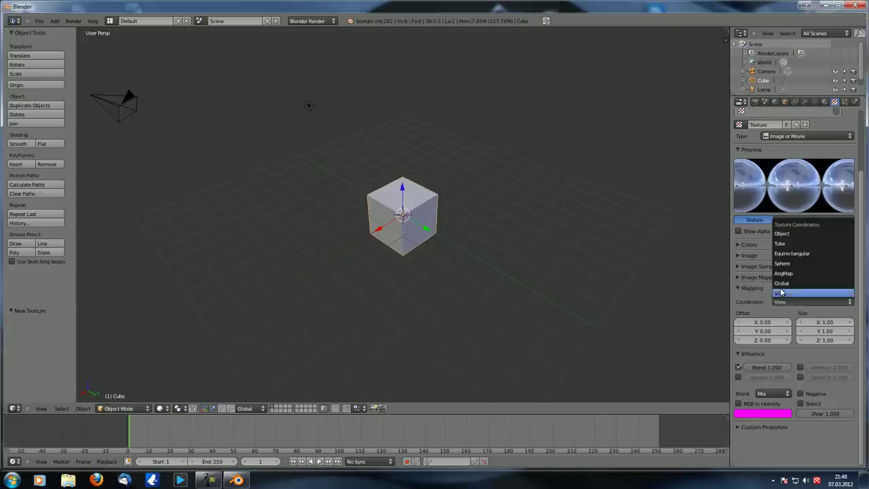
pyautogui.click(813, 274)
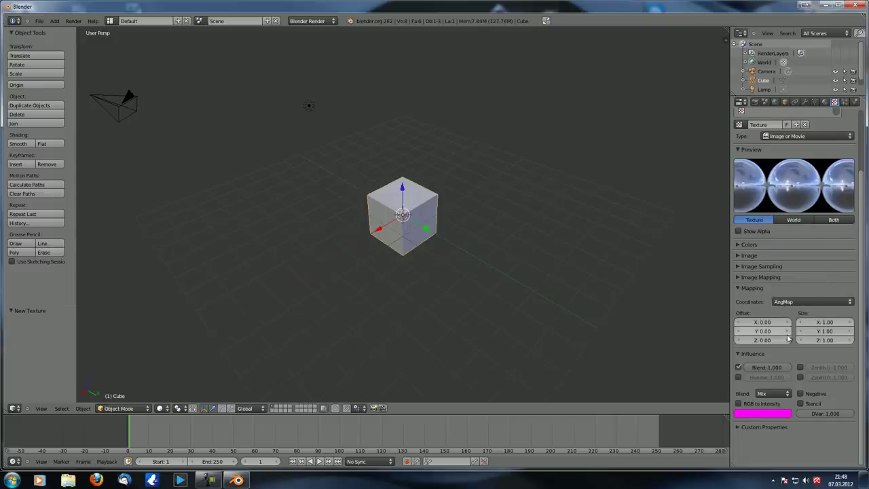
pyautogui.click(739, 378)
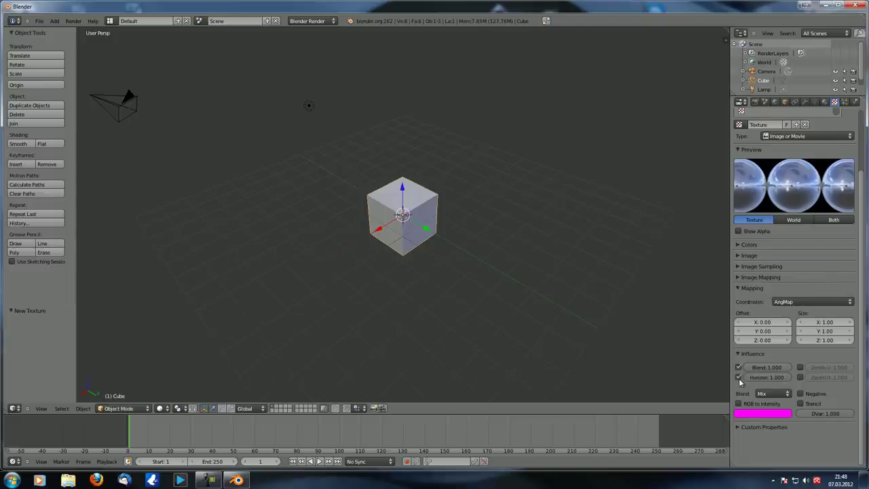
# - Enable Real Sky for the world and test-render the cube from the camera view
pyautogui.moveTo(507, 203); pyautogui.dragTo(459, 200, button='middle')
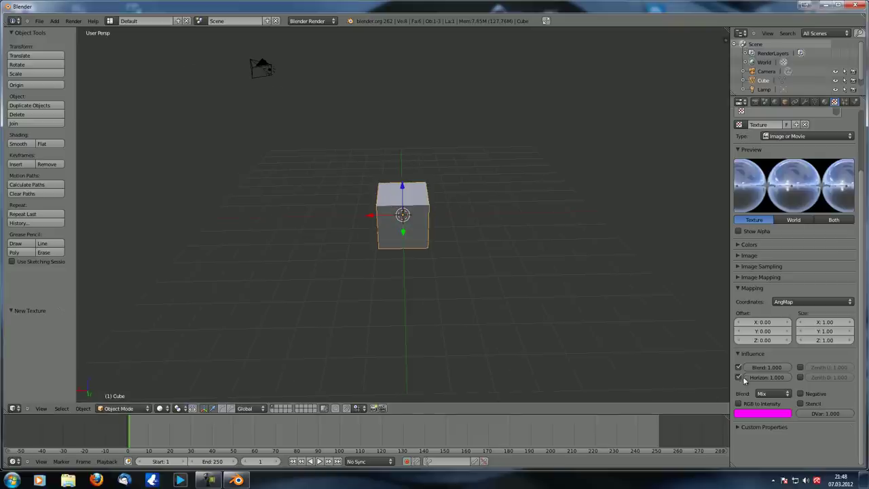
pyautogui.click(775, 101)
pyautogui.click(825, 232)
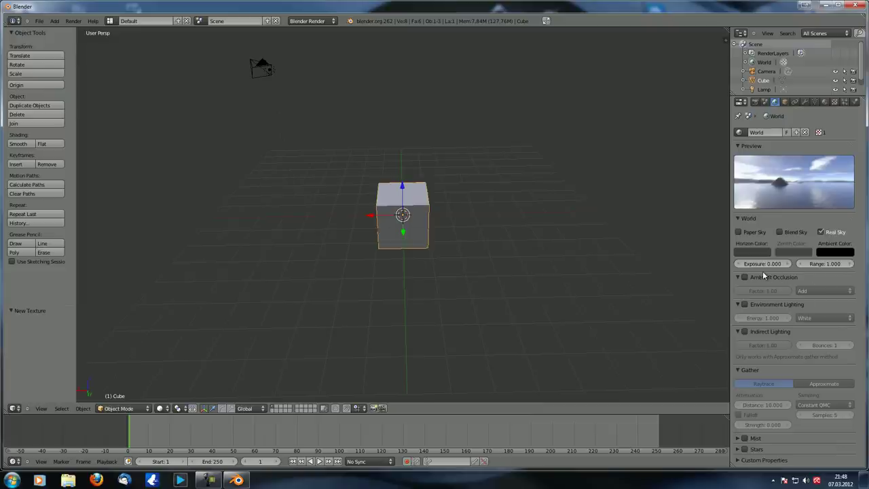
pyautogui.moveTo(411, 271); pyautogui.dragTo(439, 275, button='middle')
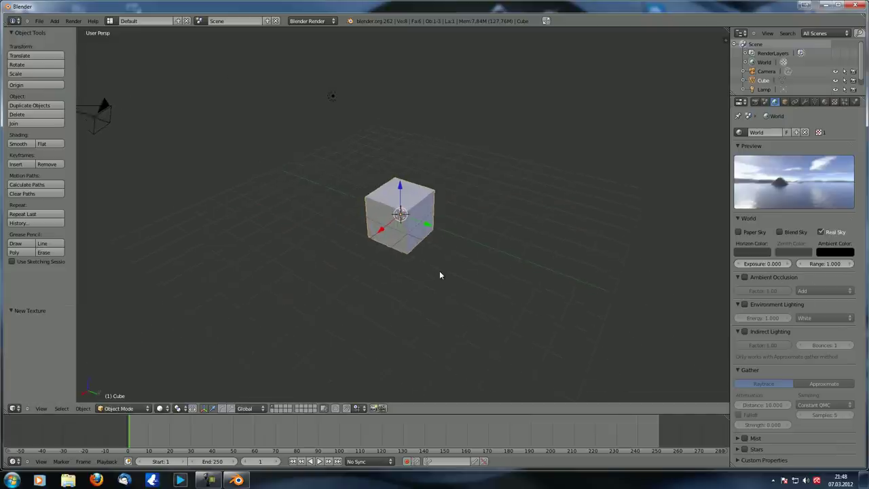
pyautogui.press('KP_0')
pyautogui.press('F12')
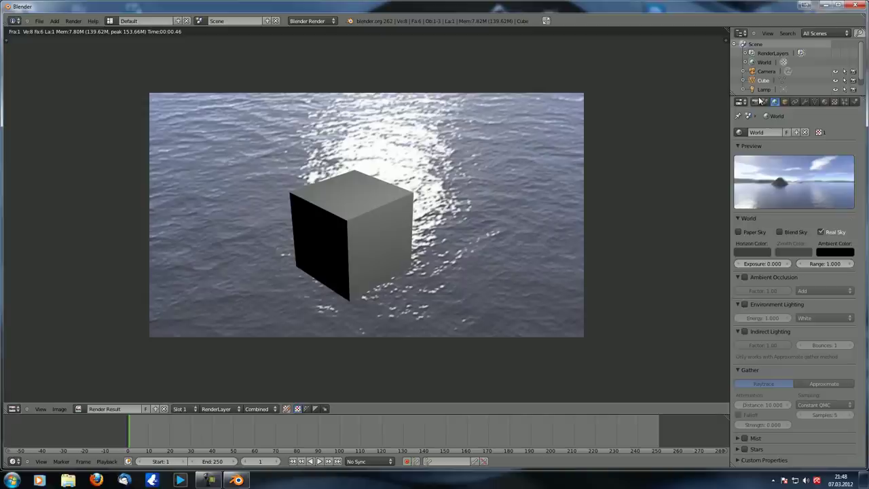
pyautogui.moveTo(400, 226); pyautogui.dragTo(406, 227, button='middle')
pyautogui.press('Escape')
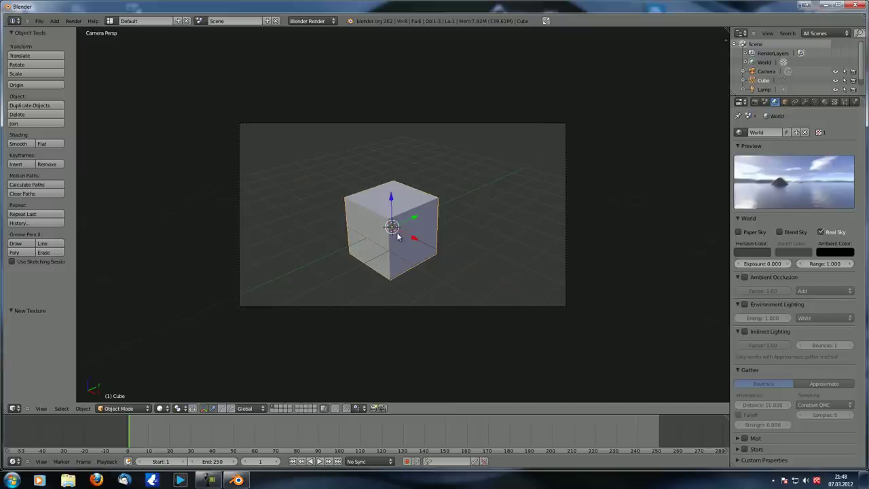
# - Replace the default cube with a plane scaled up to about 5.75 times its size
pyautogui.press('x')
pyautogui.click(400, 229)
pyautogui.hotkey('shift', 'a')
pyautogui.click(438, 226)
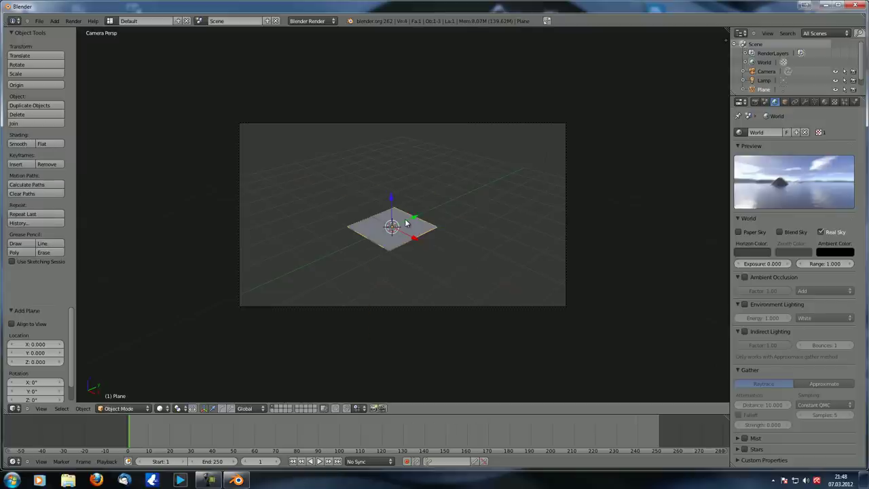
pyautogui.press('s')
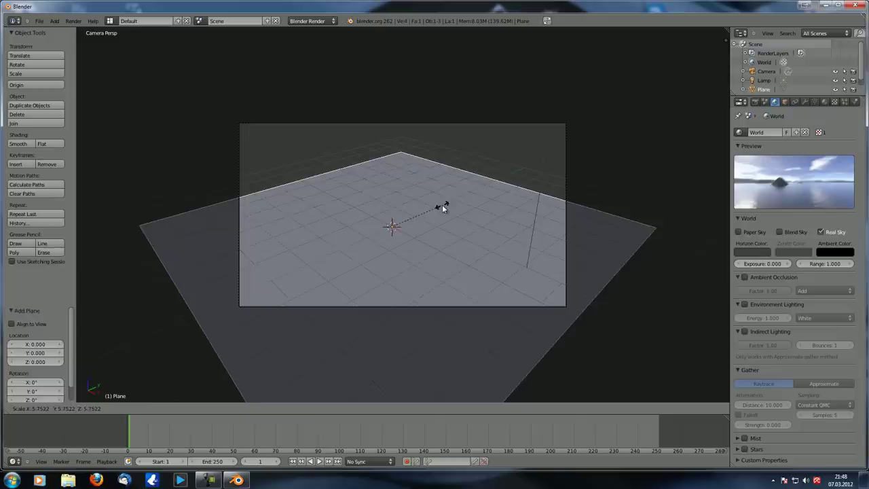
pyautogui.click(442, 204)
pyautogui.press('Tab')
pyautogui.press('Tab')
# - Add a Monkey mesh above the plane and rotate it 45° around the global X axis
pyautogui.hotkey('shift', 'a')
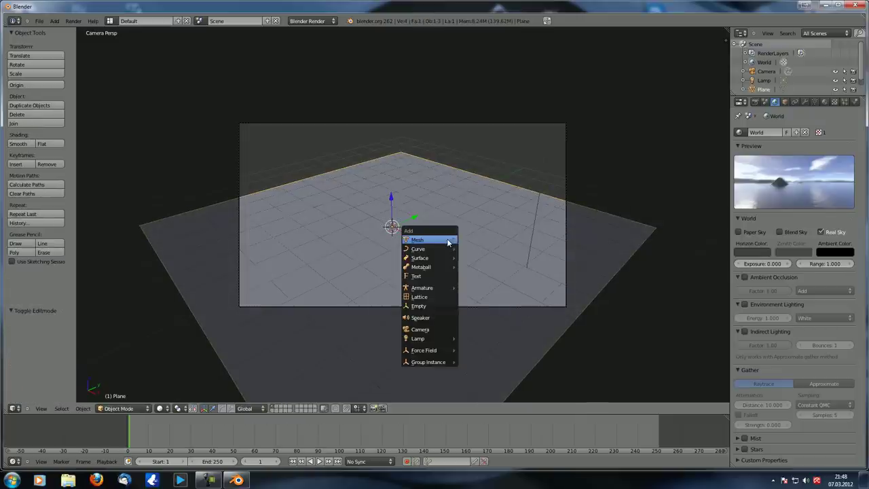
pyautogui.moveTo(448, 242)
pyautogui.click(477, 313)
pyautogui.moveTo(475, 314); pyautogui.dragTo(452, 222, button='middle')
pyautogui.write('rx45')
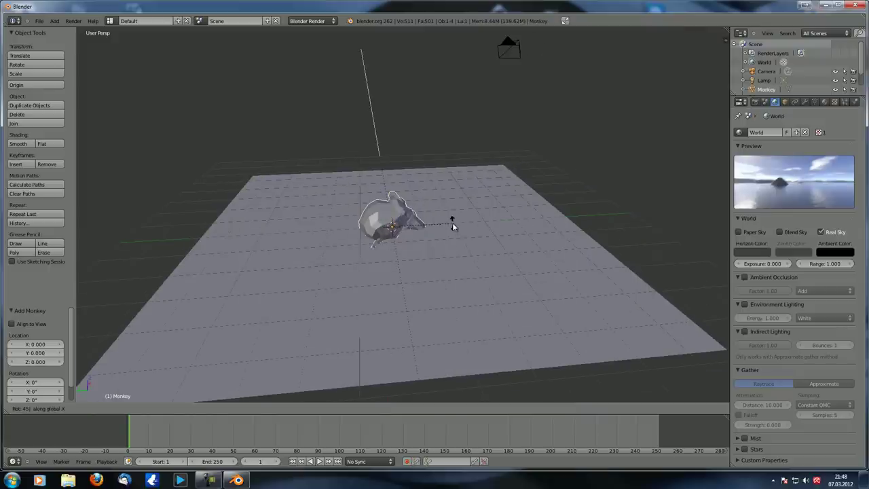
pyautogui.press('Return')
# - In the right side view, rotate the monkey head by about -9.3° and raise it about 0.58 along Z
pyautogui.press('KP_3')
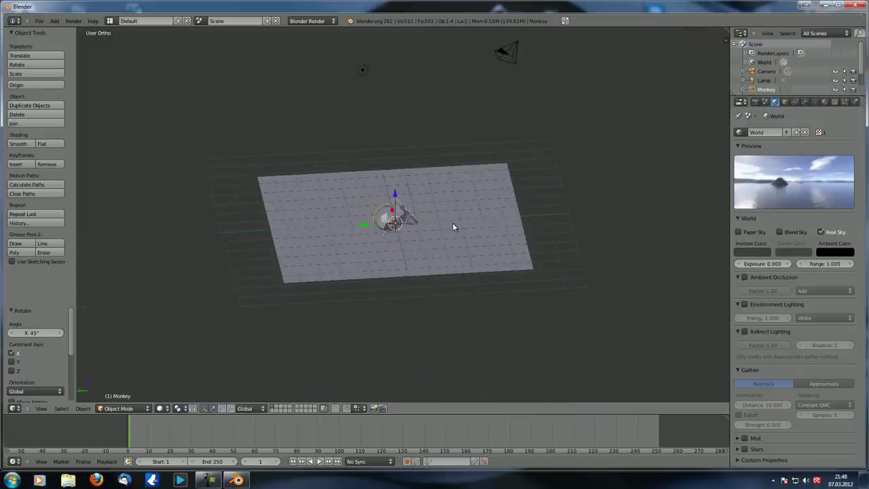
pyautogui.scroll(3, 398, 170)
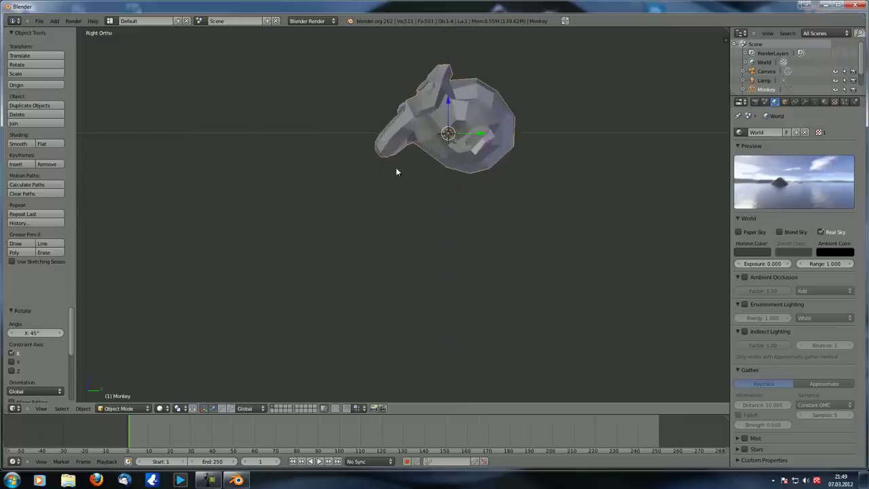
pyautogui.press('r')
pyautogui.click(505, 174)
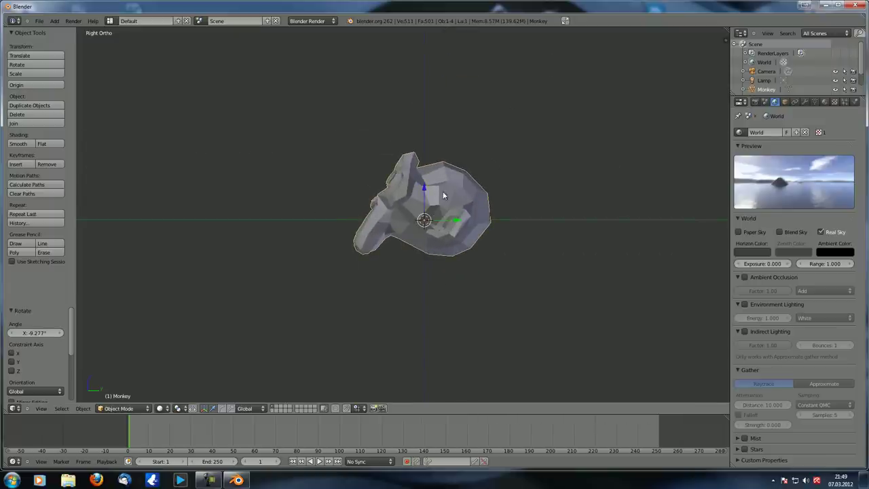
pyautogui.press('g')
pyautogui.press('z')
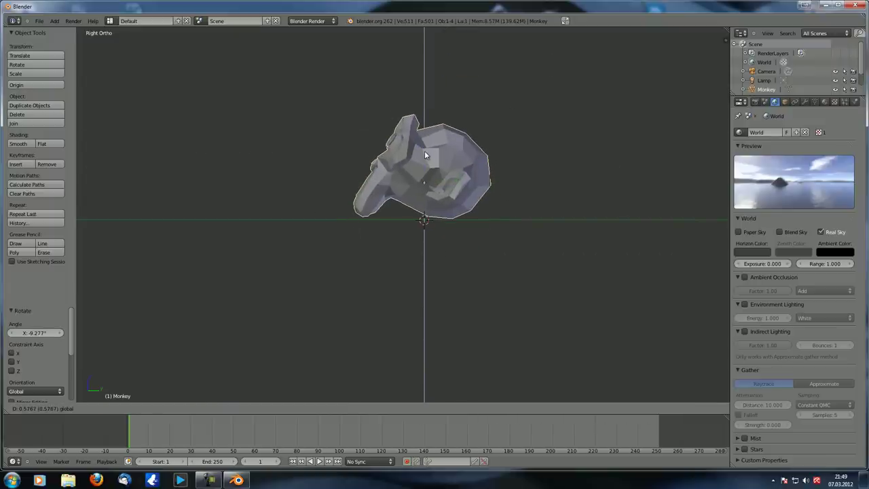
pyautogui.click(424, 151)
# - Fine-tune the monkey head by rotating it about -1.06° and lowering it about 0.035 along Z onto the plane
pyautogui.press('r')
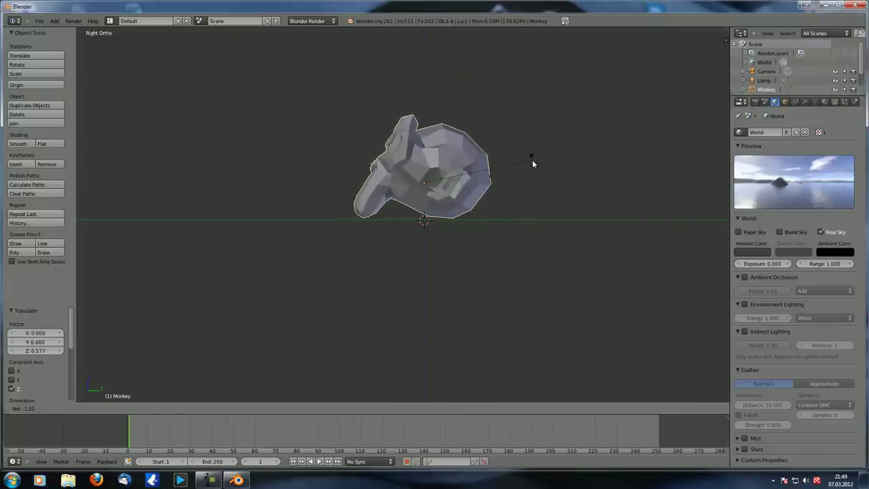
pyautogui.click(534, 159)
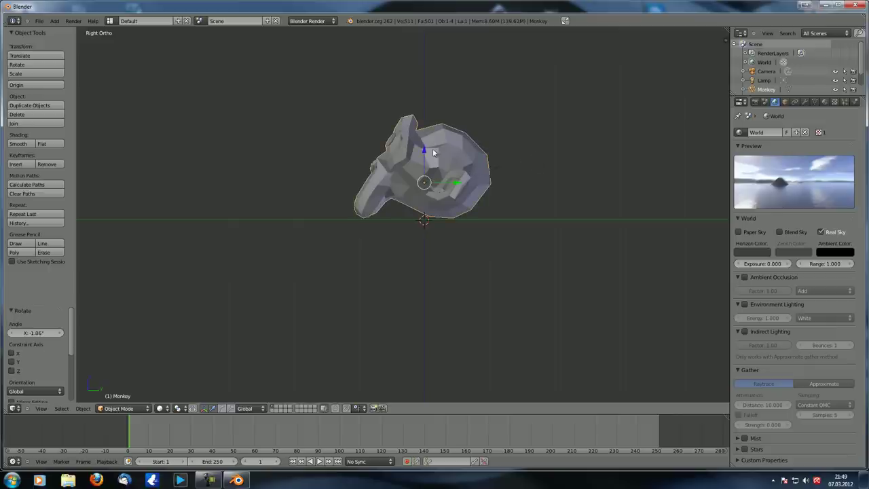
pyautogui.press('g')
pyautogui.press('z')
pyautogui.click(547, 173)
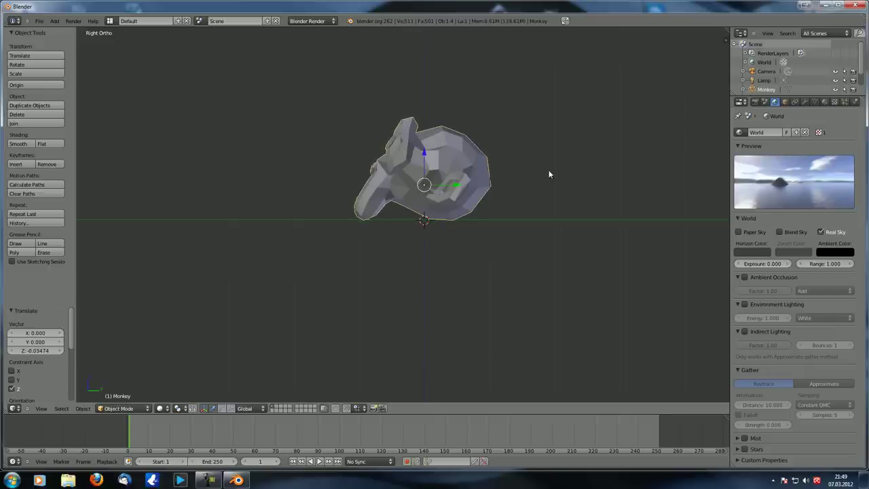
# - In camera view, move the camera along its local Z axis toward the monkey by about X -3.39, Y 3.16, Z -2.30
pyautogui.press('KP_0')
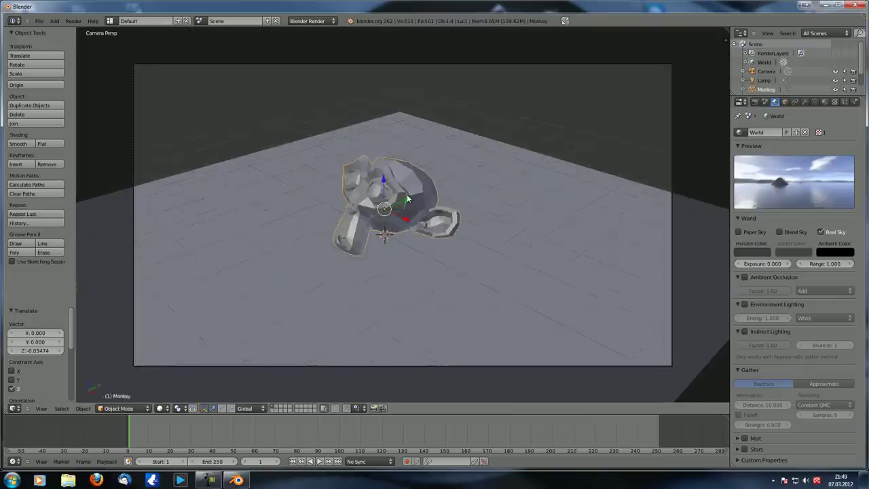
pyautogui.scroll(-2, 407, 199)
pyautogui.rightClick(483, 99)
pyautogui.press('g')
pyautogui.press('z')
pyautogui.press('z')
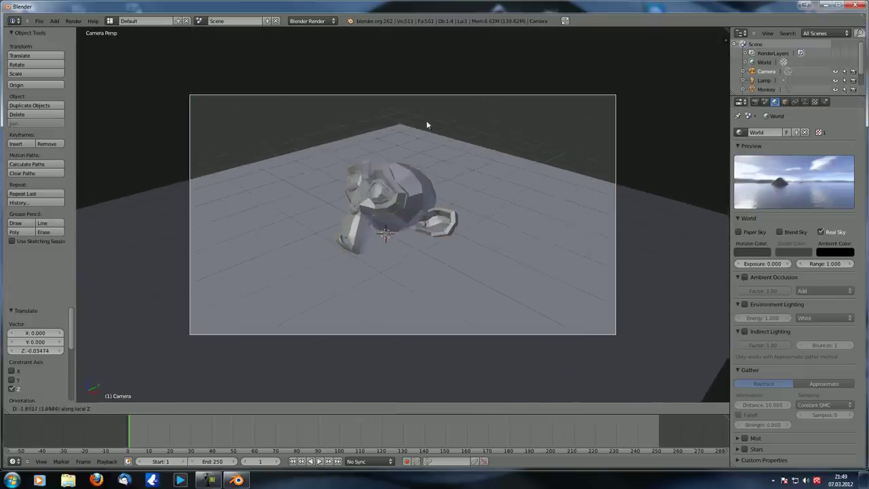
pyautogui.click(426, 101)
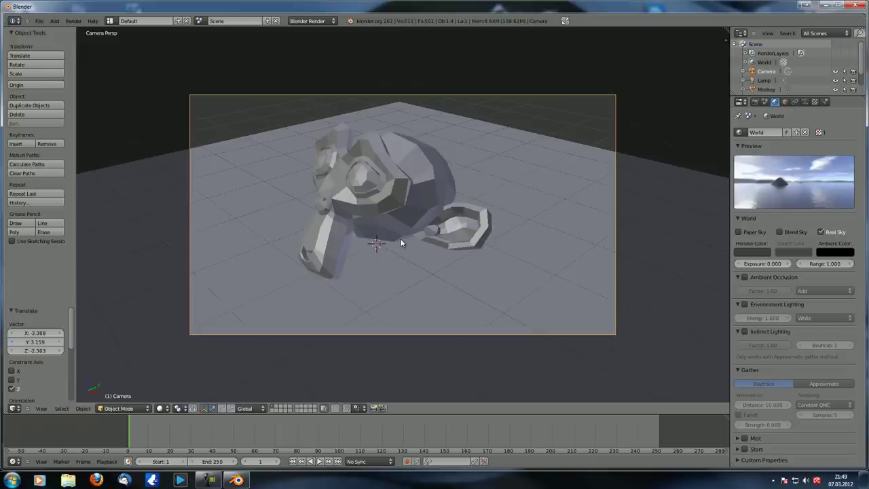
# - Rotate the camera about -77.45° around the global Z axis and render the scene
pyautogui.press('r')
pyautogui.press('z')
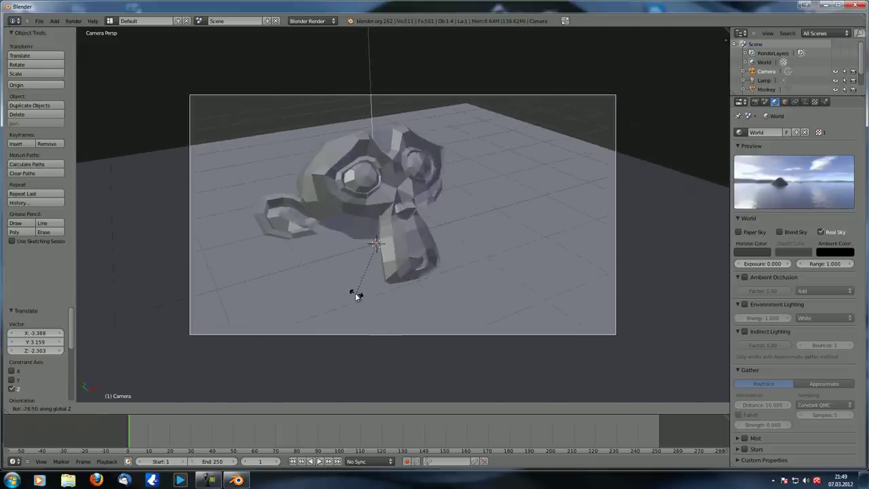
pyautogui.click(373, 317)
pyautogui.press('F12')
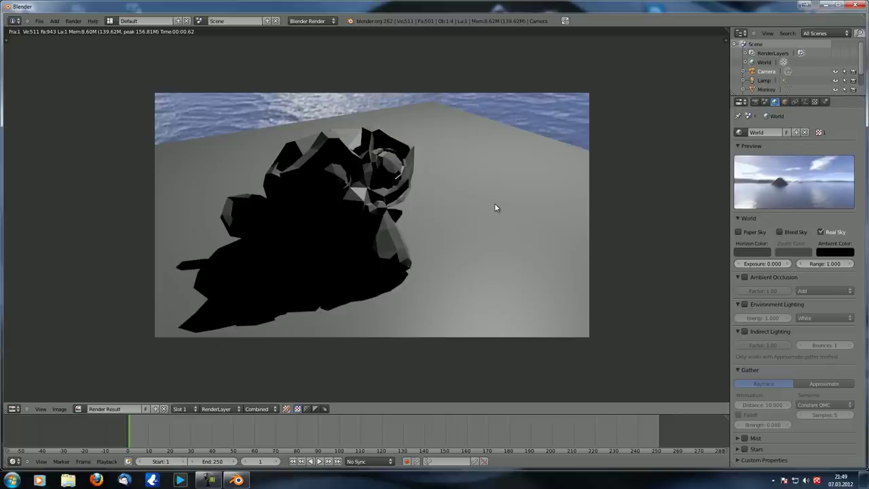
# - Set the lamp's energy to 0, return to the world settings and render the scene
pyautogui.click(764, 80)
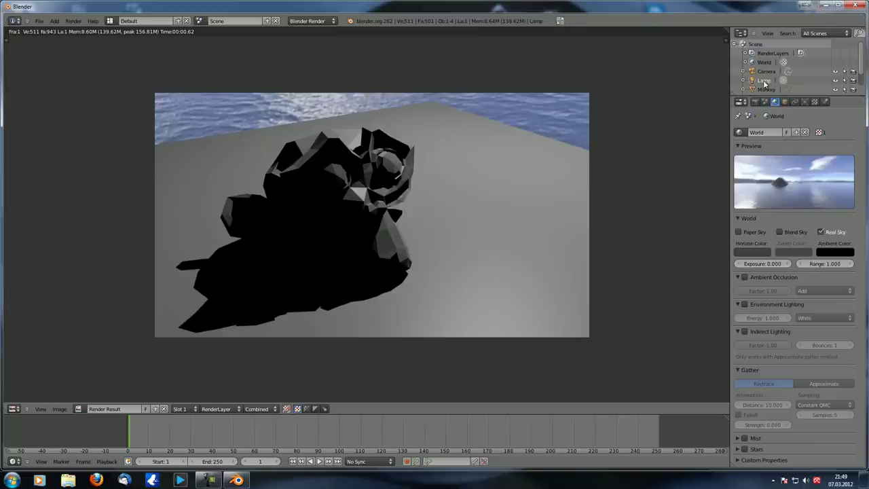
pyautogui.click(804, 102)
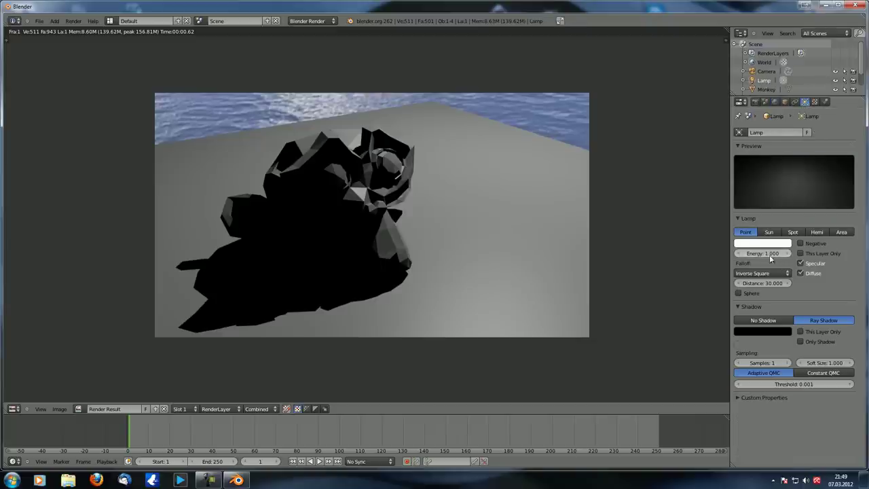
pyautogui.moveTo(774, 255); pyautogui.dragTo(492, 256)
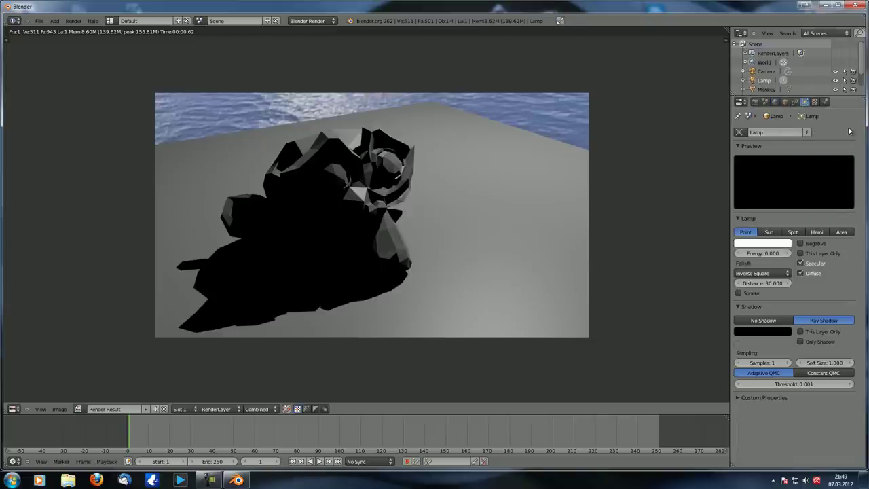
pyautogui.click(775, 102)
pyautogui.press('F12')
pyautogui.press('F12')
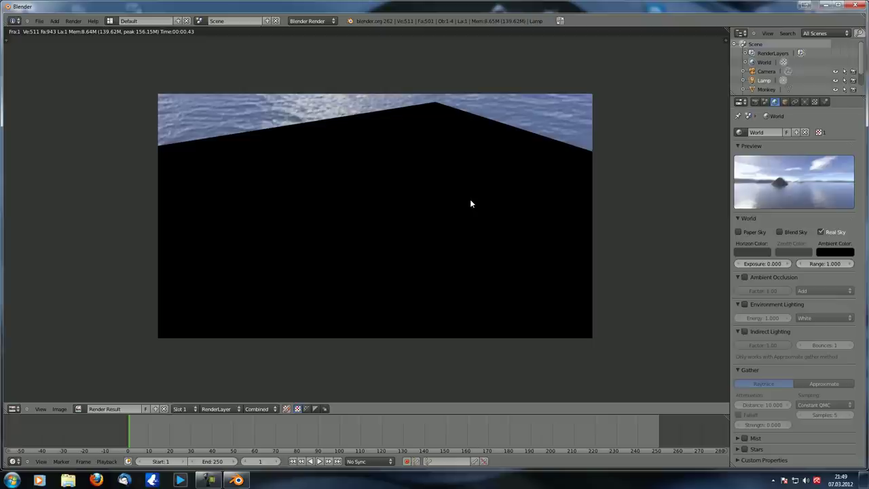
# - Enable Ambient Occlusion for the world and render the scene
pyautogui.click(745, 277)
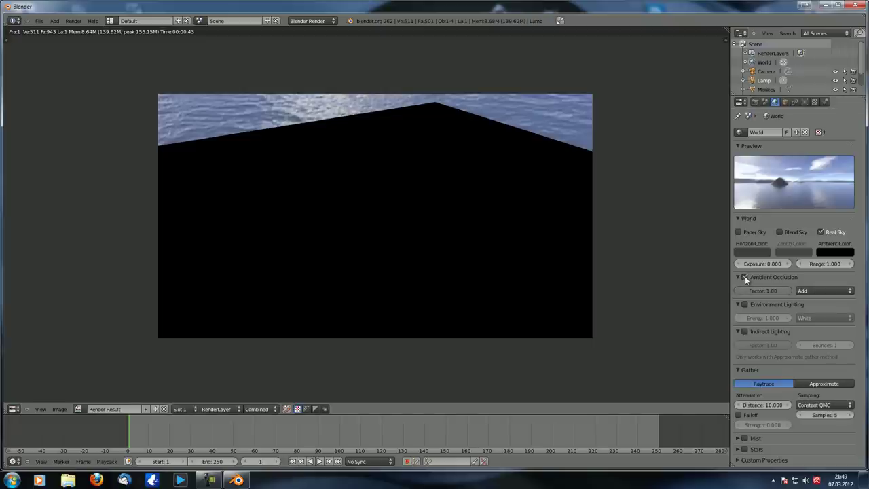
pyautogui.moveTo(576, 289); pyautogui.dragTo(569, 292, button='middle')
pyautogui.press('F12')
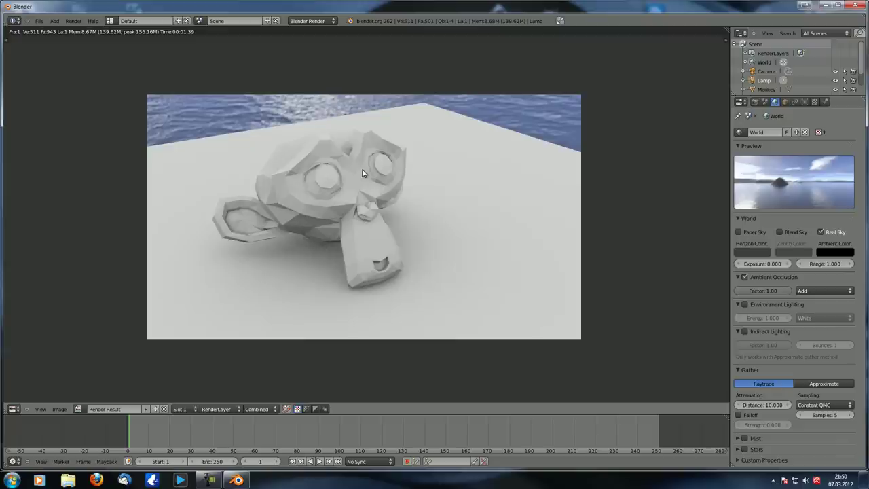
# - Change the ambient occlusion blend mode to Multiply and render the scene
pyautogui.click(816, 292)
pyautogui.click(815, 283)
pyautogui.moveTo(348, 247); pyautogui.dragTo(372, 254, button='middle')
pyautogui.press('F12')
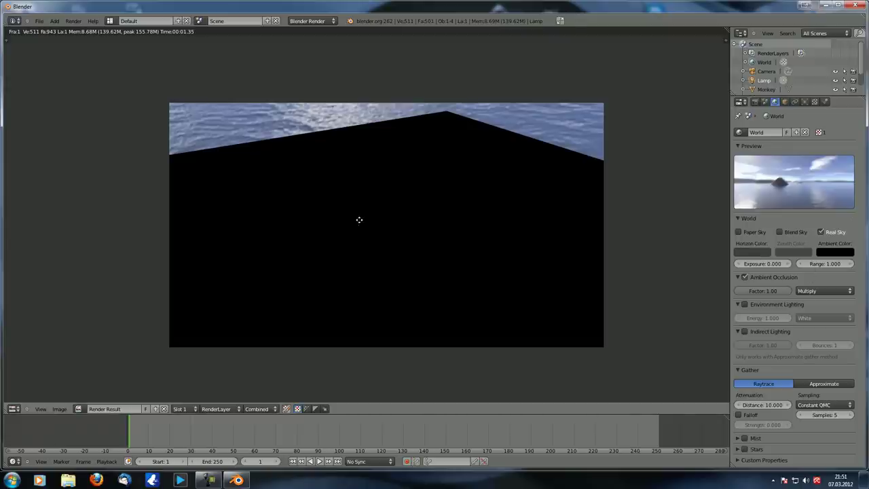
pyautogui.moveTo(359, 219); pyautogui.dragTo(353, 219, button='middle')
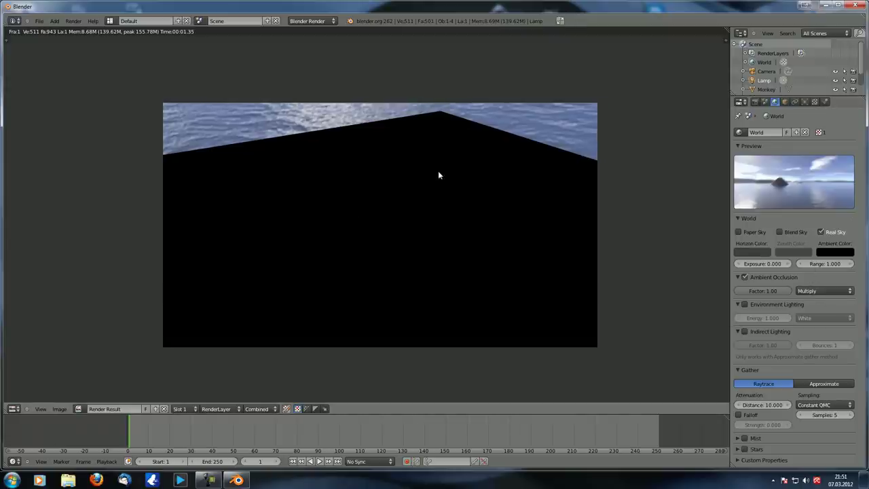
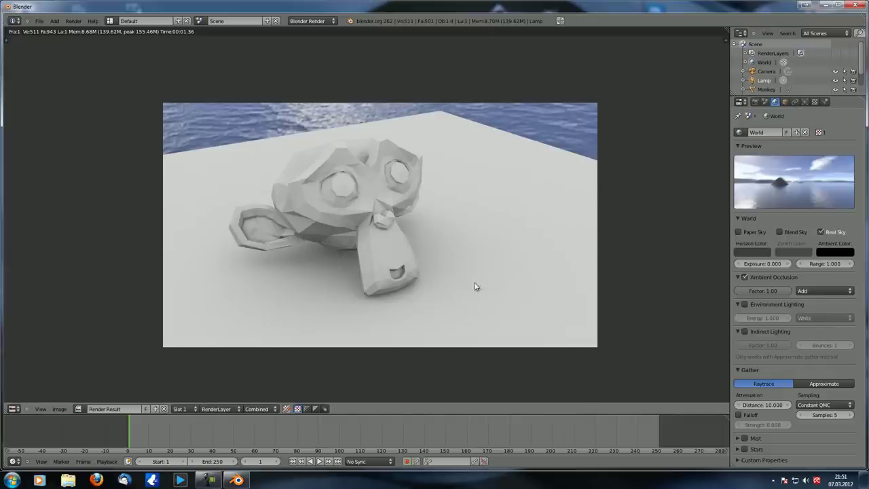
# - Set the ambient occlusion factor to 0 and render the scene
pyautogui.moveTo(374, 224); pyautogui.dragTo(396, 225, button='middle')
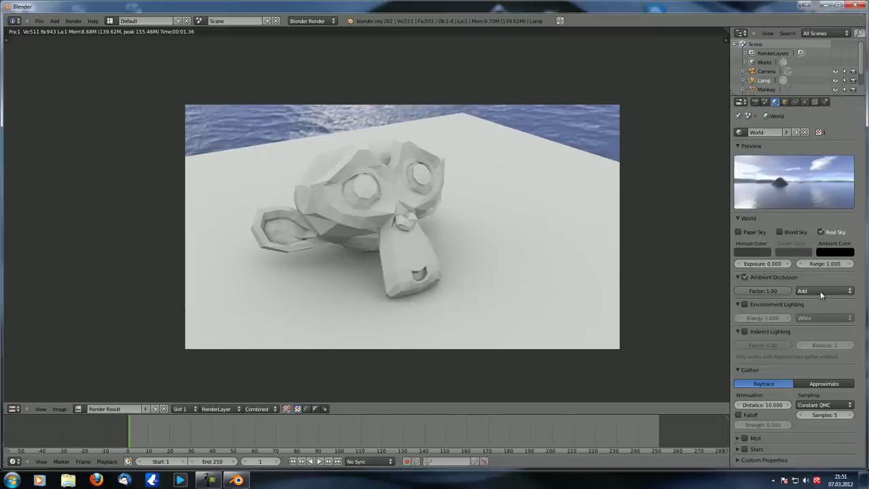
pyautogui.click(767, 291)
pyautogui.write('0')
pyautogui.press('Return')
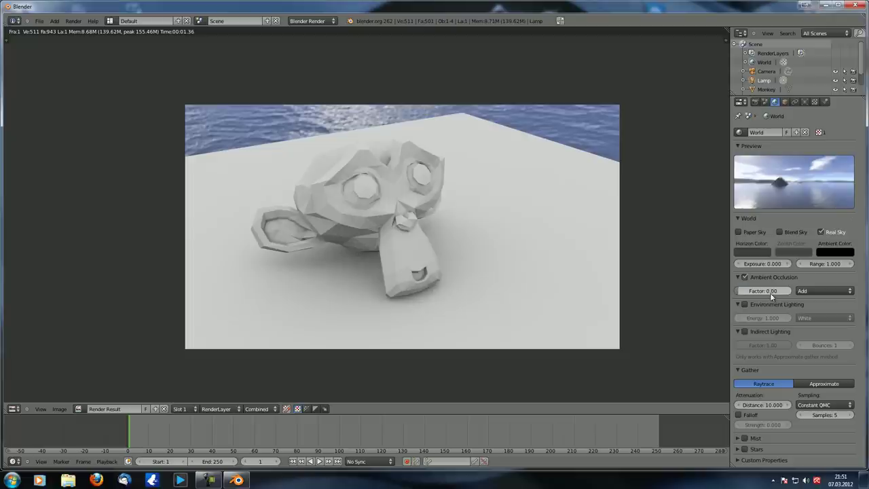
pyautogui.press('F12')
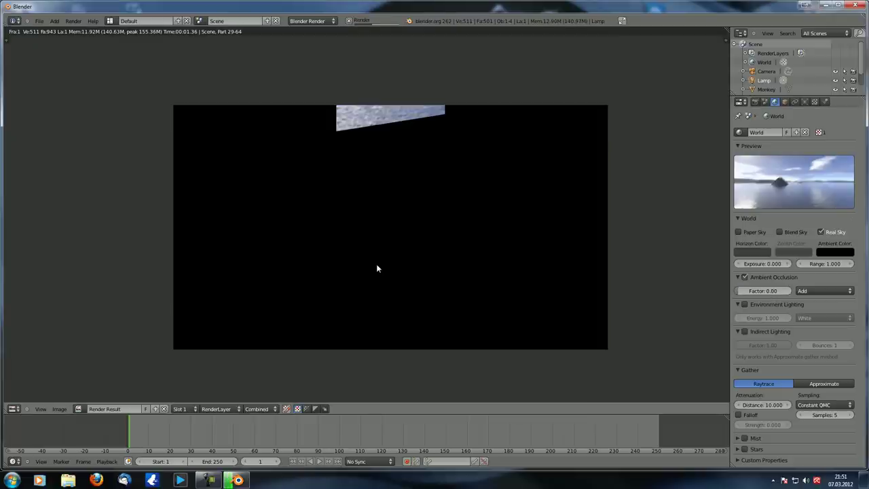
# - Set the ambient occlusion factor to 0.5 and render the scene
pyautogui.click(765, 291)
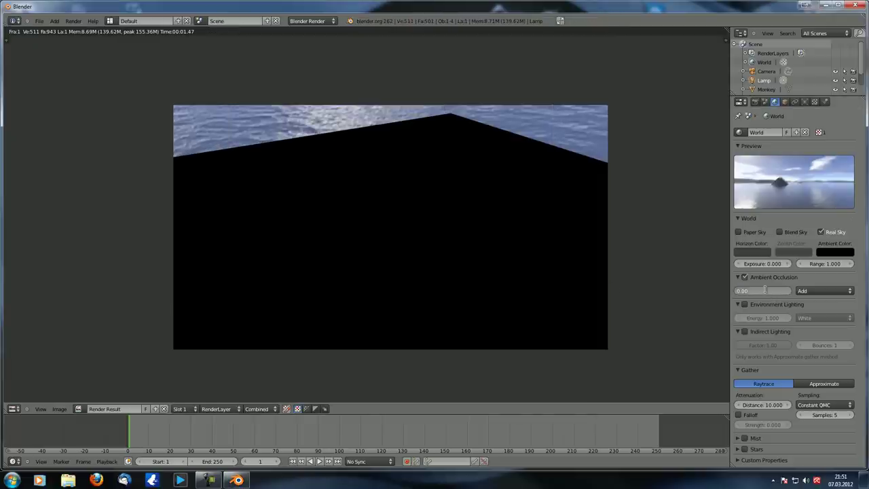
pyautogui.write('0.5')
pyautogui.press('Return')
pyautogui.press('F12')
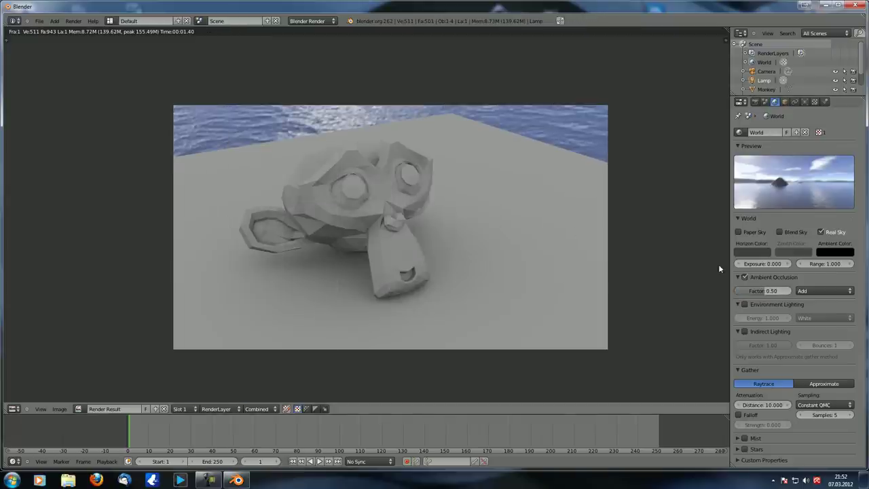
# - Raise the ambient occlusion factor to 1 and on to 5, and render the scene
pyautogui.click(761, 290)
pyautogui.write('1')
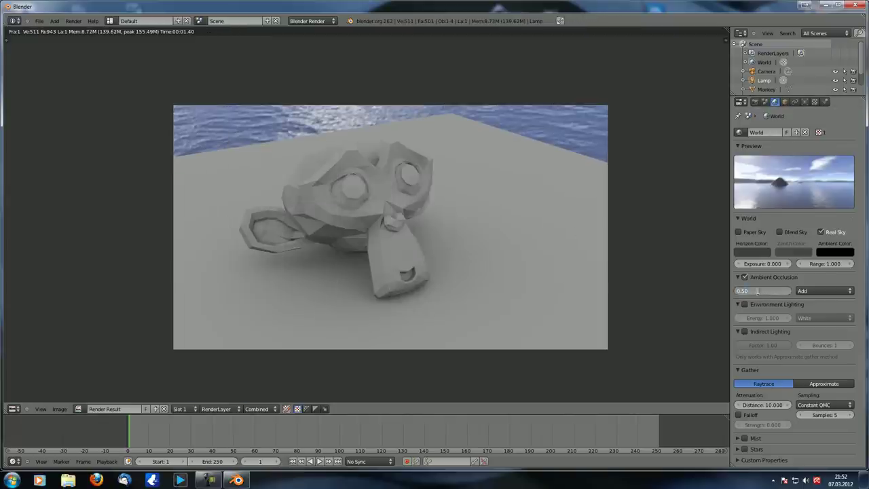
pyautogui.press('Return')
pyautogui.click(758, 291)
pyautogui.write('5')
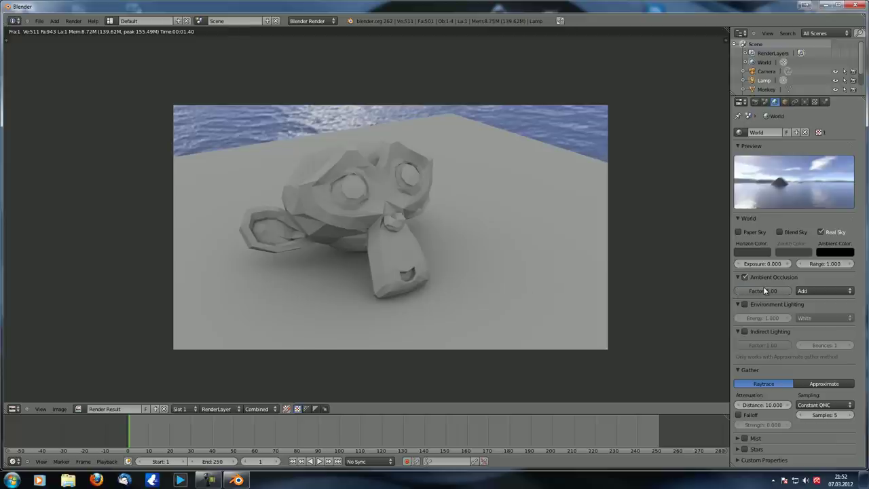
pyautogui.press('F12')
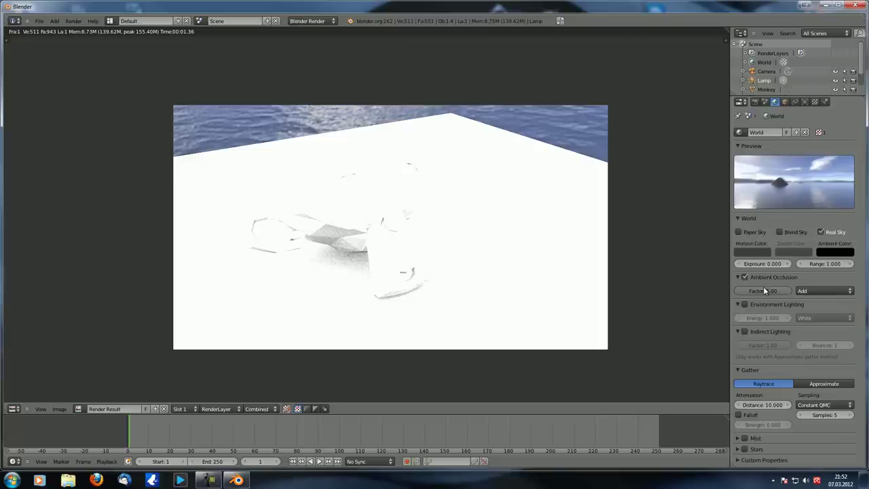
# - Try extreme ambient occlusion factors such as 50 and 100, and finish with the factor set to 1
pyautogui.click(764, 290)
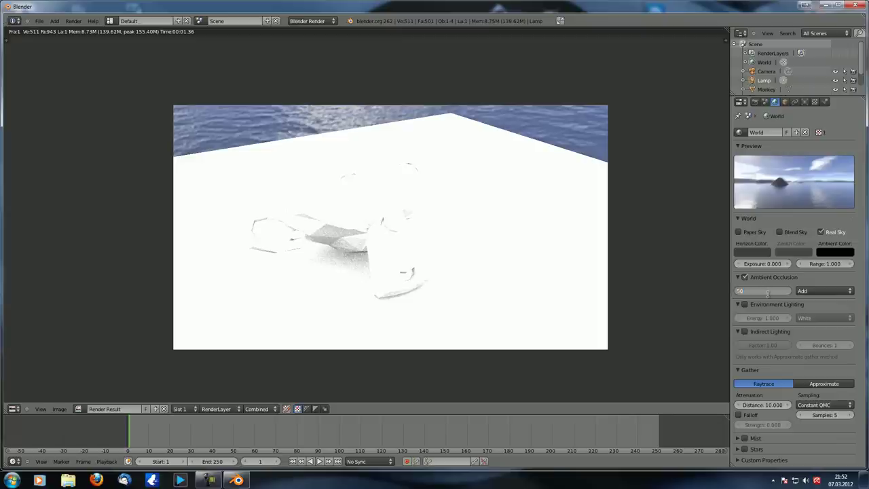
pyautogui.click(768, 293)
pyautogui.write('100')
pyautogui.press('Return')
pyautogui.click(769, 293)
pyautogui.write('5')
pyautogui.click(769, 294)
pyautogui.write('0')
pyautogui.click(768, 293)
pyautogui.write('1')
pyautogui.press('Return')
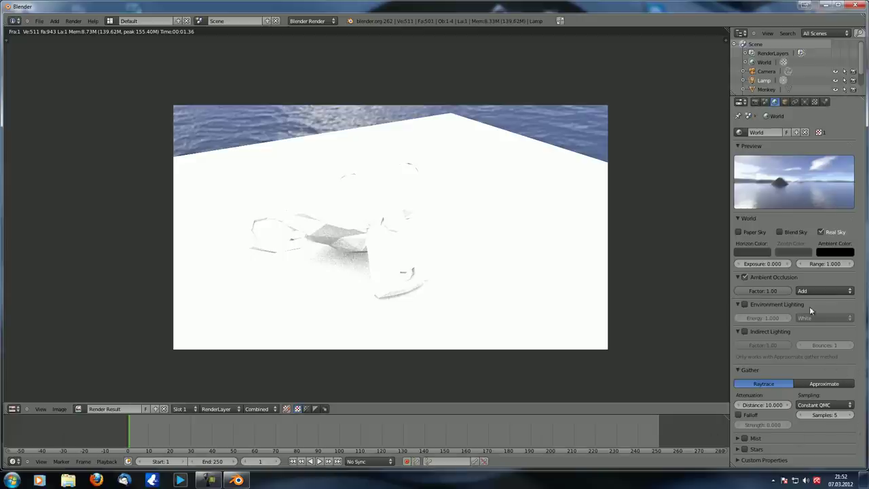
# - Turn off Ambient Occlusion, enable Environment Lighting for the world and render the scene
pyautogui.click(745, 277)
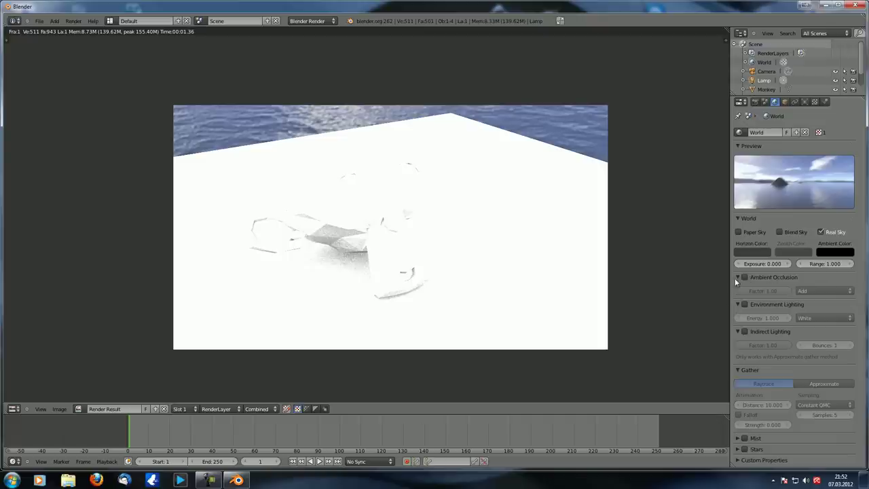
pyautogui.click(743, 304)
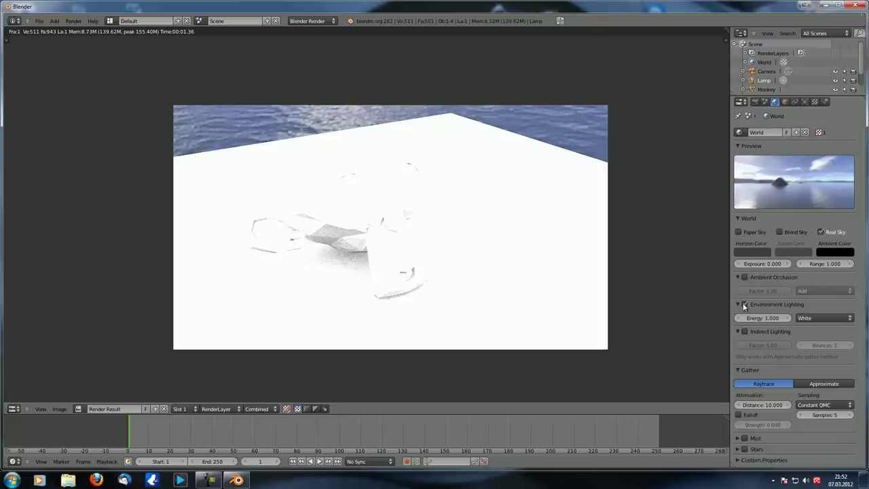
pyautogui.moveTo(482, 242); pyautogui.dragTo(494, 251, button='middle')
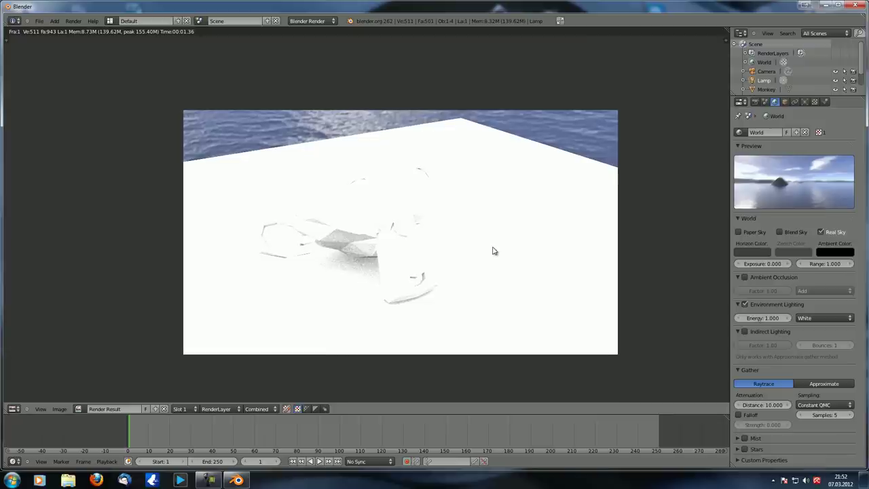
pyautogui.press('F12')
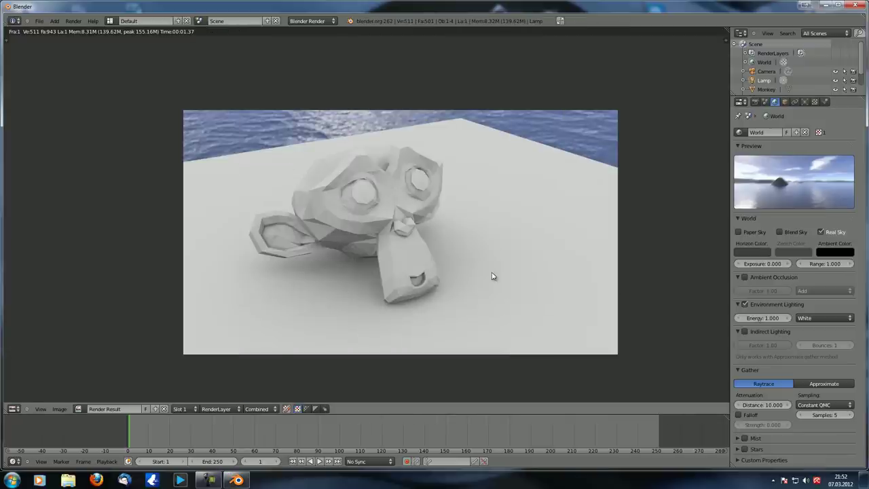
# - Close the render and examine the monkey head, plane, camera and lamp from several angles in the 3D view
pyautogui.moveTo(468, 276); pyautogui.dragTo(407, 212, button='middle')
pyautogui.press('Escape')
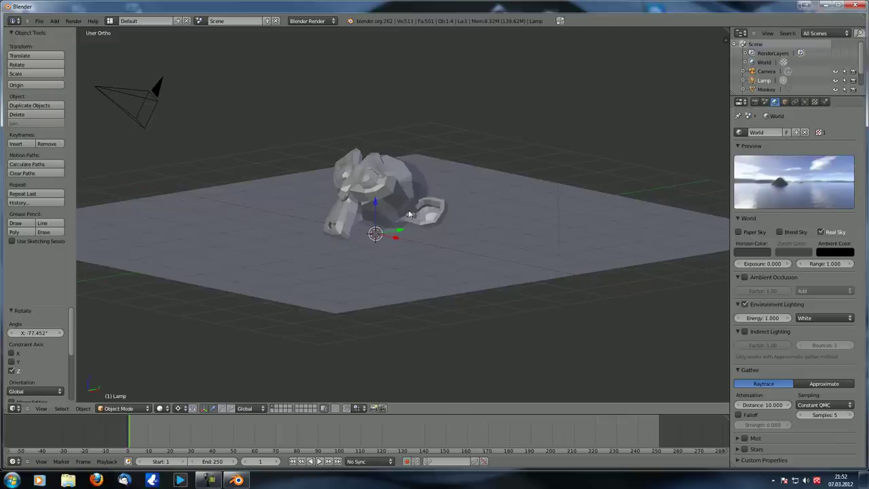
pyautogui.moveTo(434, 233); pyautogui.dragTo(484, 267, button='middle')
pyautogui.scroll(3, 472, 207)
pyautogui.scroll(-4, 465, 244)
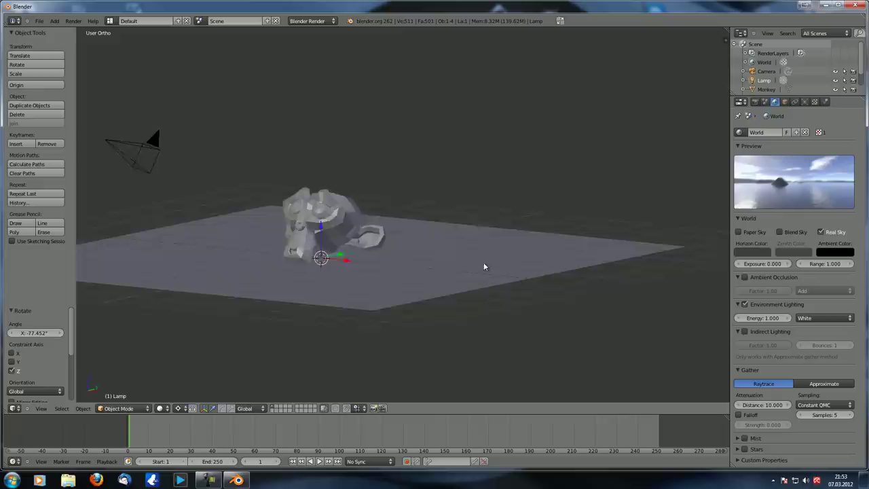
pyautogui.scroll(-3, 475, 264)
pyautogui.moveTo(429, 225); pyautogui.dragTo(407, 238, button='middle')
pyautogui.moveTo(316, 174); pyautogui.dragTo(270, 269, button='middle')
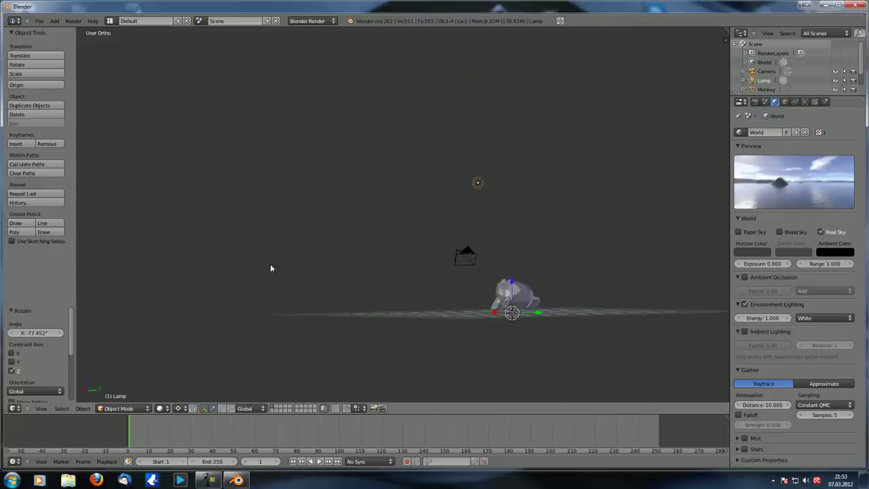
pyautogui.moveTo(337, 258); pyautogui.dragTo(436, 217, button='middle')
pyautogui.scroll(2, 465, 280)
pyautogui.scroll(-3, 463, 258)
pyautogui.moveTo(472, 268); pyautogui.dragTo(382, 292, button='middle')
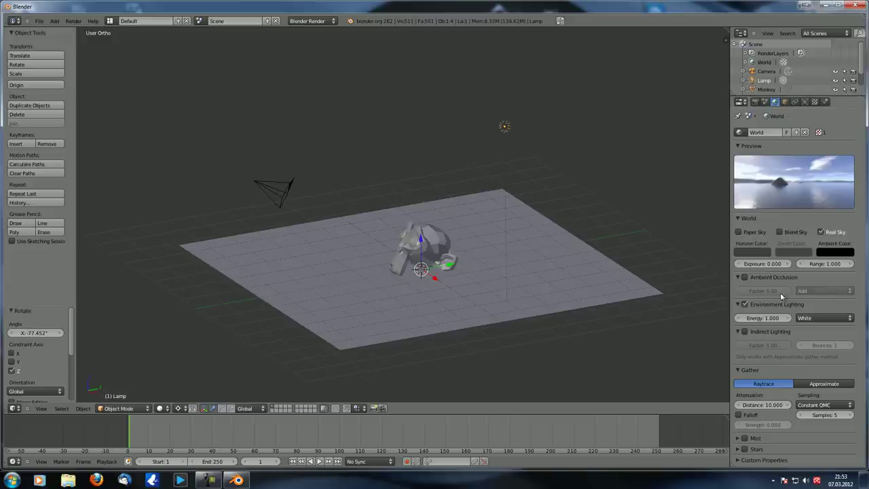
pyautogui.moveTo(446, 312); pyautogui.dragTo(397, 235, button='middle')
pyautogui.scroll(3, 397, 231)
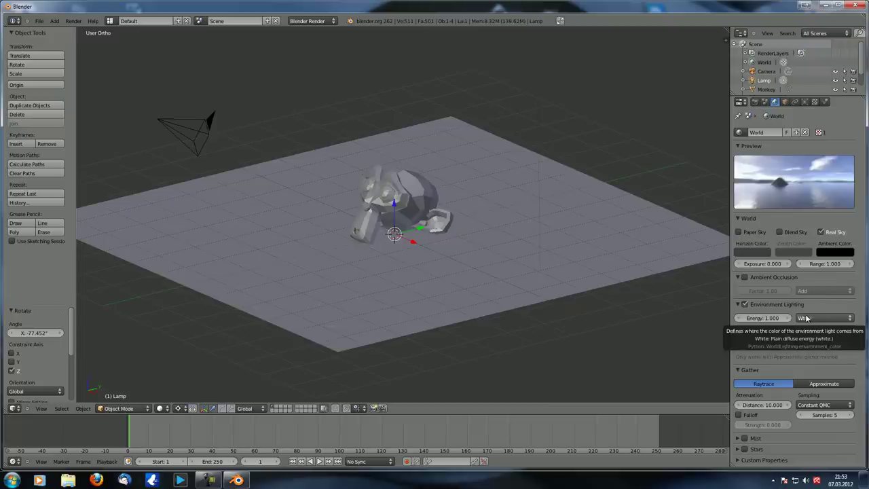
# - Render the scene with the environment lighting energy at 0 and again with it set back to 1
pyautogui.click(765, 319)
pyautogui.write('0')
pyautogui.press('Return')
pyautogui.press('F12')
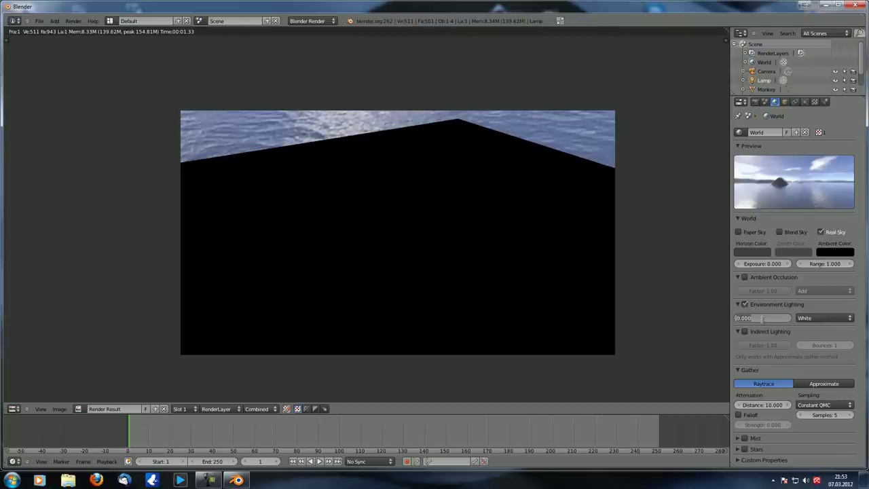
pyautogui.press('F12')
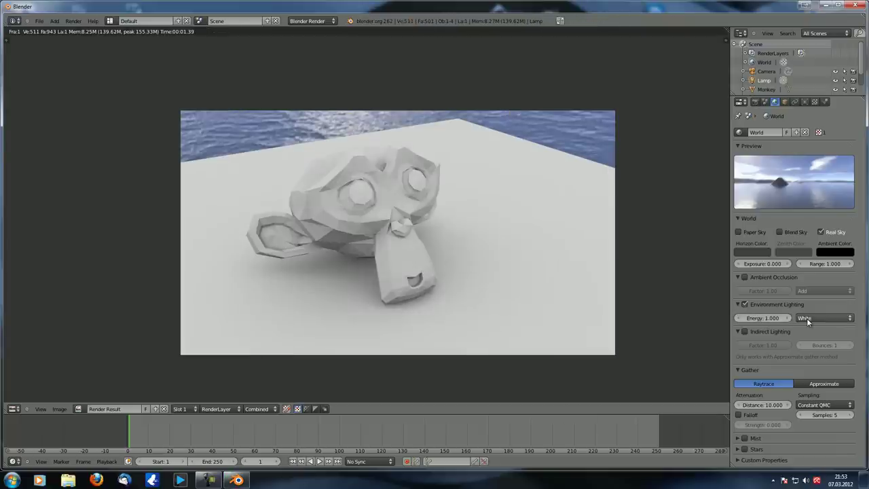
# - Switch the environment lighting colour source to Sky Color, set the horizon colour to pure red and render the scene
pyautogui.click(806, 317)
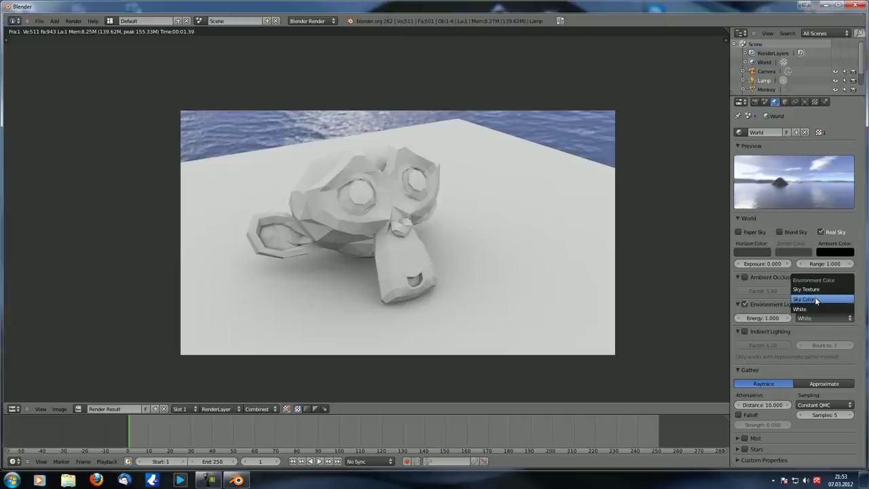
pyautogui.click(817, 300)
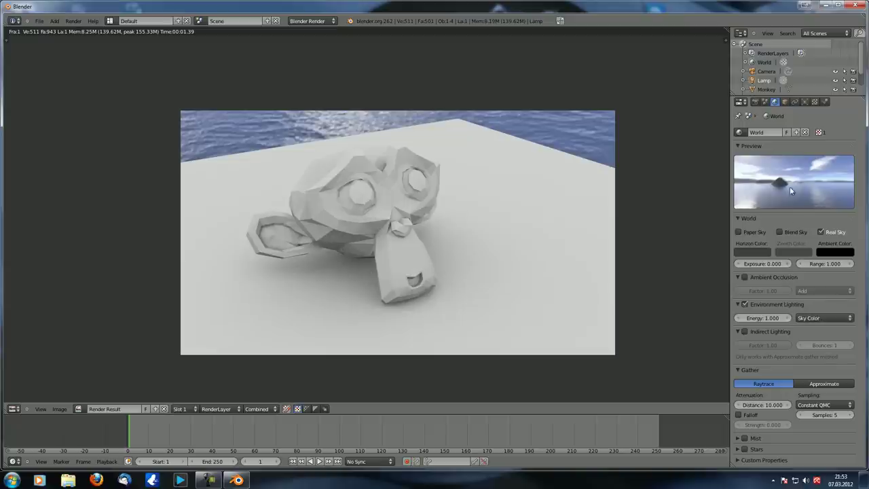
pyautogui.click(748, 252)
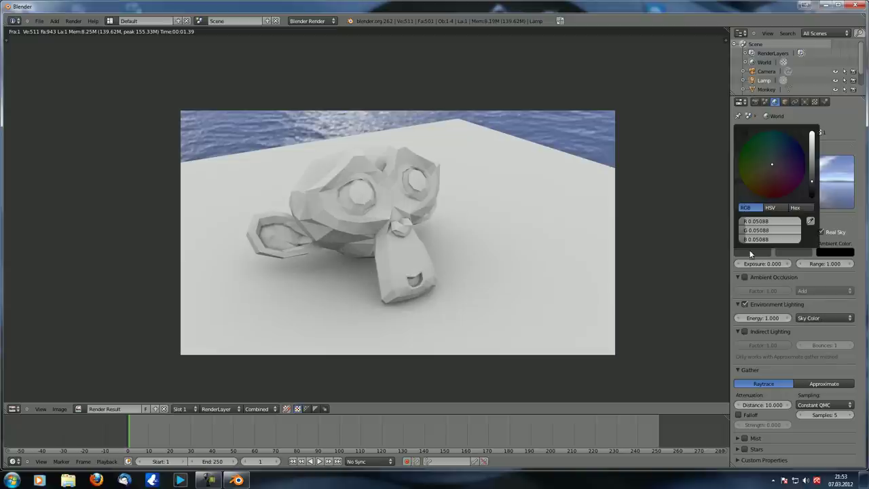
pyautogui.moveTo(817, 163); pyautogui.dragTo(812, 116)
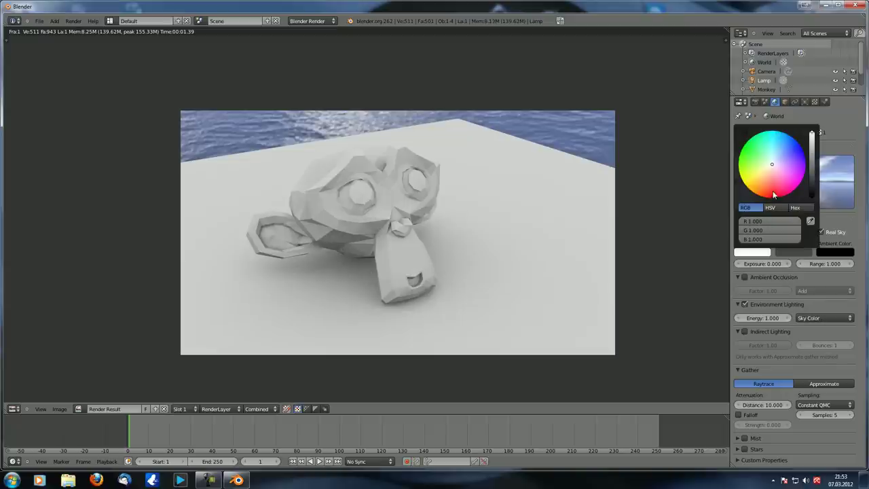
pyautogui.moveTo(774, 196); pyautogui.dragTo(768, 219)
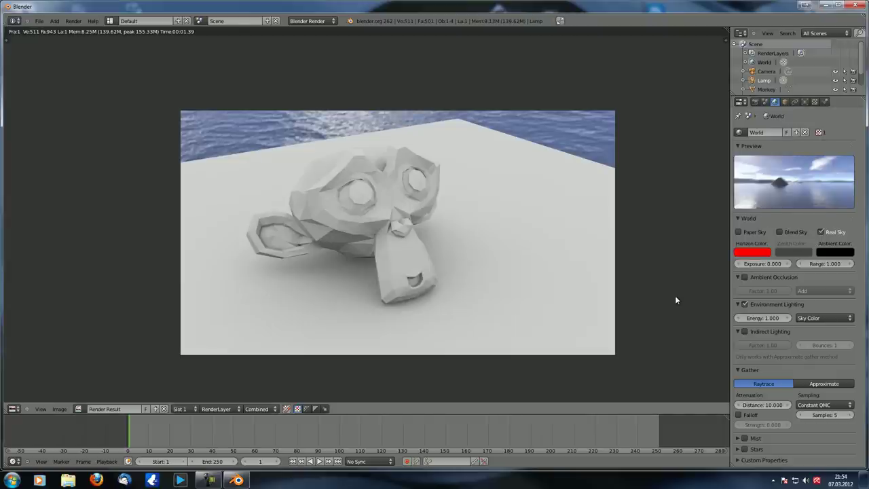
pyautogui.press('F12')
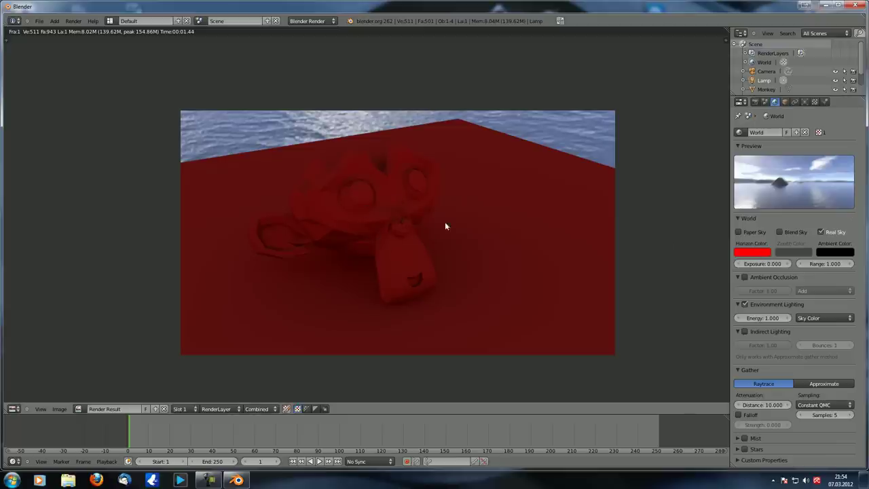
# - Enable Blend Sky, set the zenith colour to bright green (R 0.041, G 1, B 0) and render the scene
pyautogui.click(780, 232)
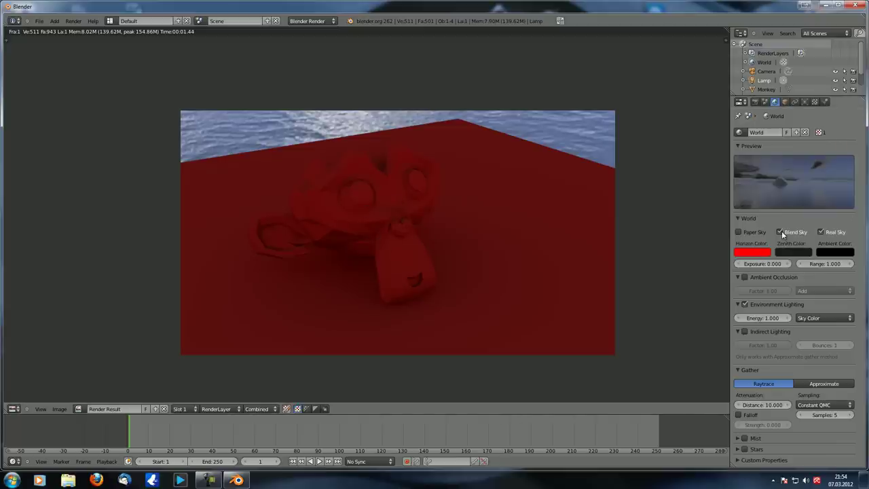
pyautogui.click(793, 252)
pyautogui.moveTo(805, 168); pyautogui.dragTo(806, 133)
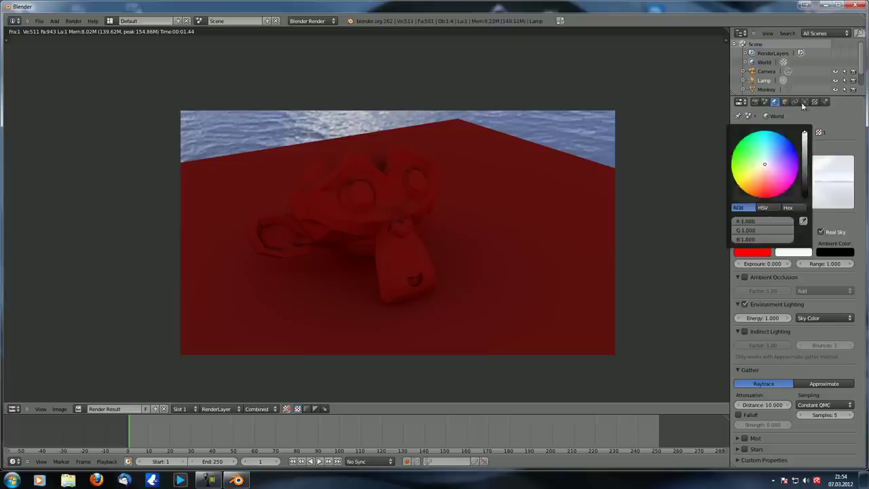
pyautogui.click(793, 252)
pyautogui.click(757, 164)
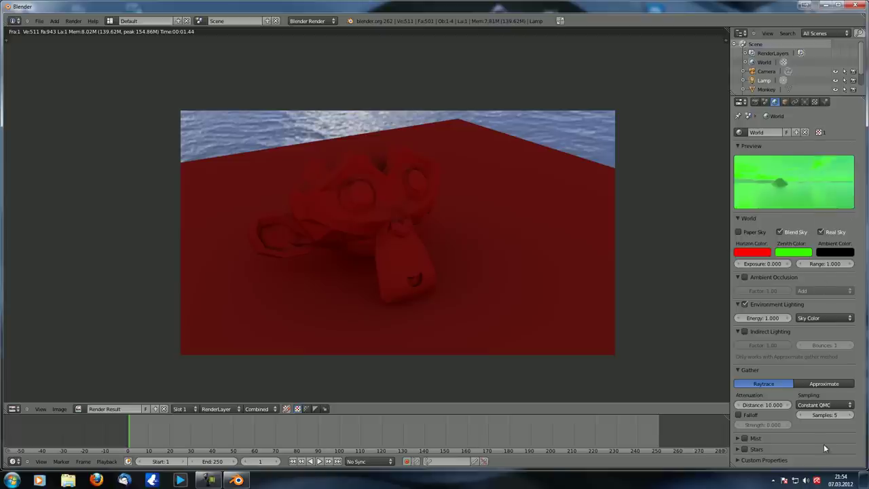
pyautogui.press('F12')
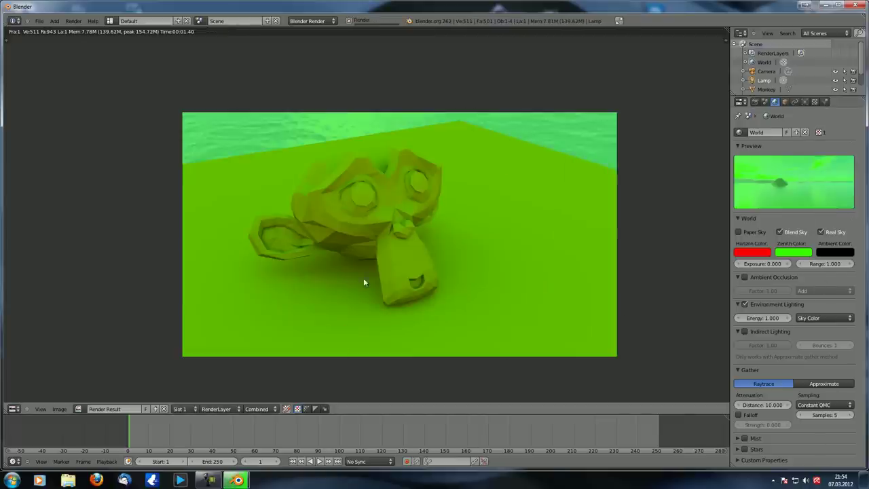
pyautogui.scroll(3, 378, 221)
pyautogui.scroll(-3, 378, 221)
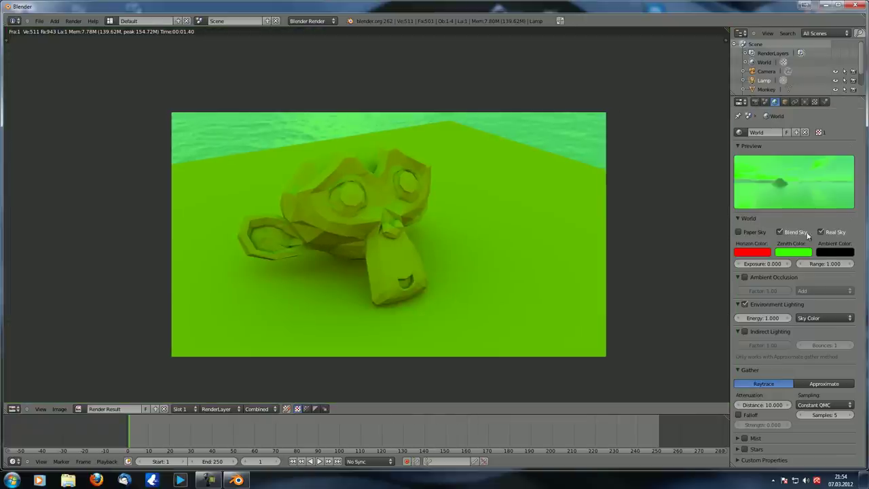
# - Darken the zenith colour to a deep green with G about 0.152, render again and inspect the monkey head's shading
pyautogui.click(788, 252)
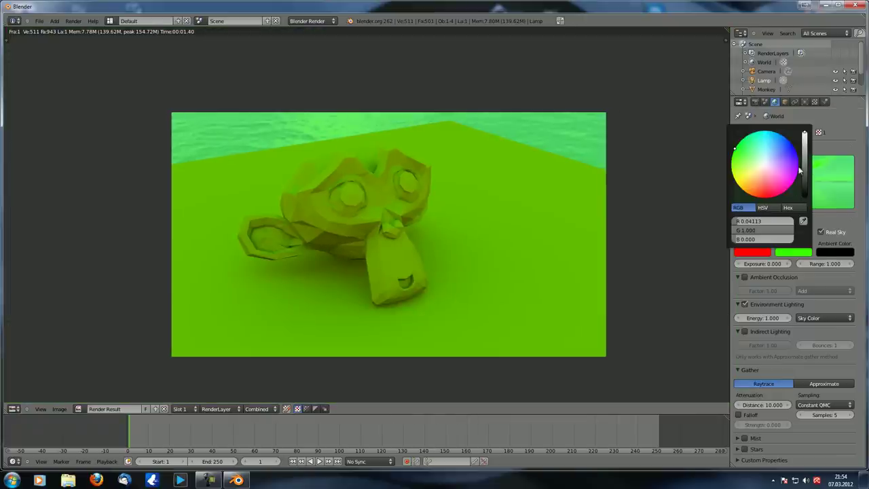
pyautogui.moveTo(805, 158); pyautogui.dragTo(807, 169)
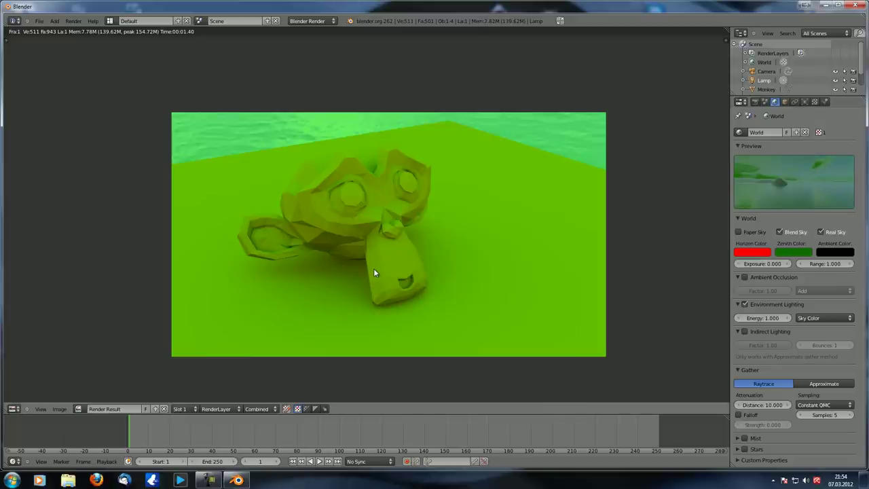
pyautogui.press('F12')
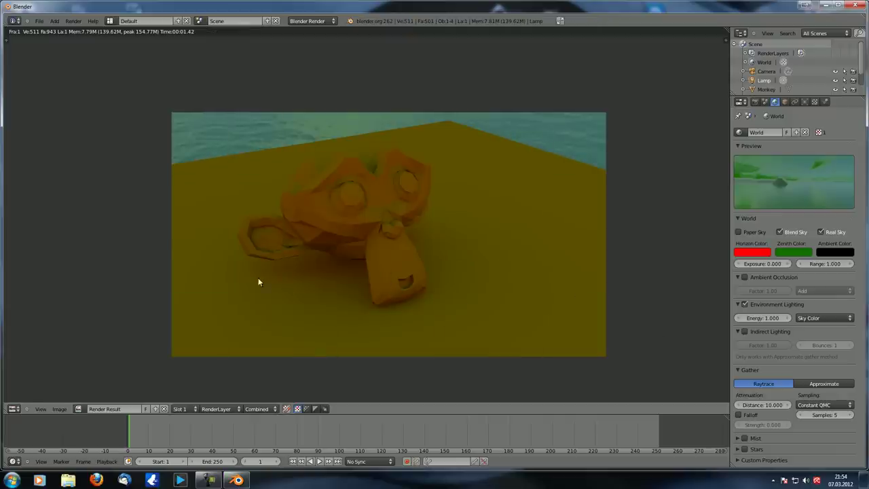
pyautogui.scroll(-1, 365, 315)
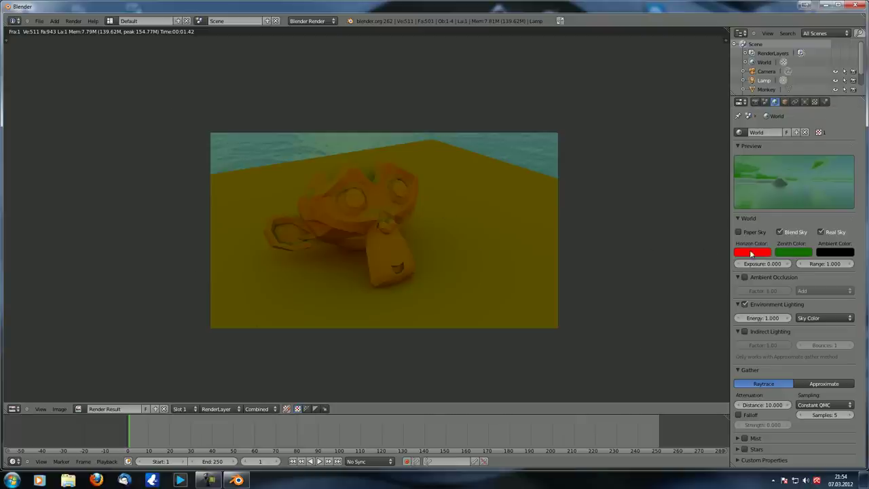
pyautogui.scroll(4, 376, 235)
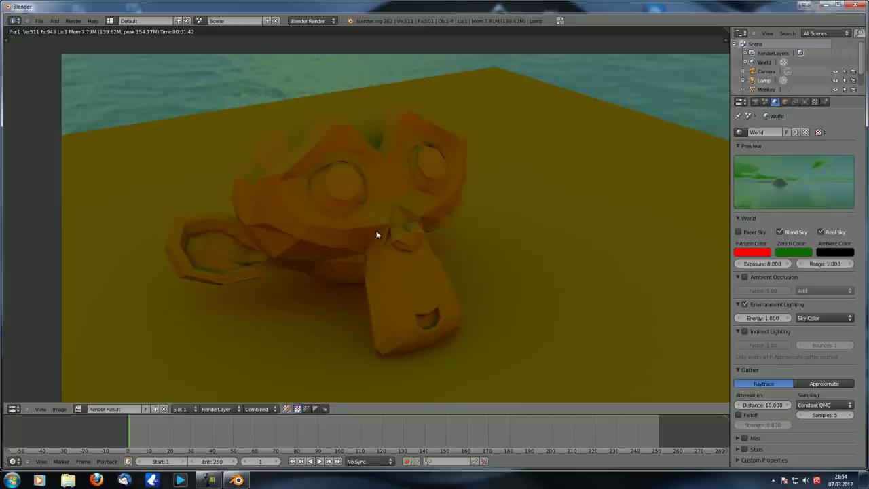
# - Disable Blend Sky, switch the environment lighting colour source to Sky Texture and render the scene
pyautogui.click(794, 254)
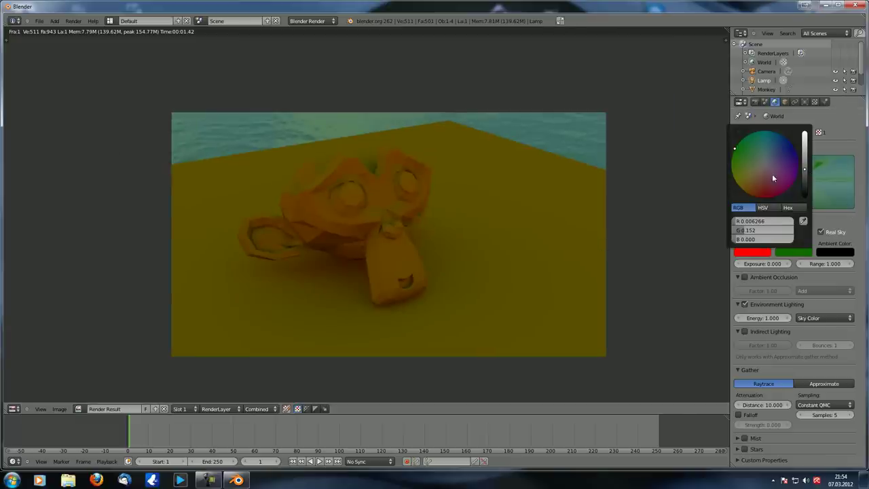
pyautogui.click(794, 255)
pyautogui.click(780, 232)
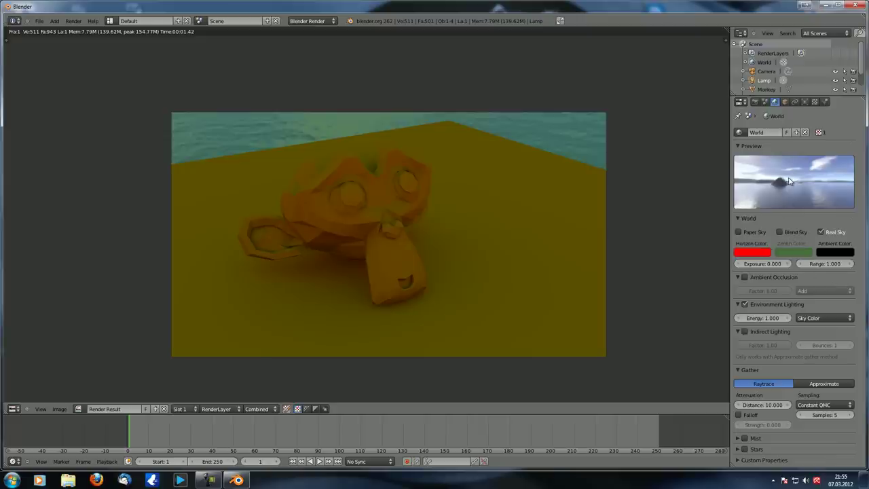
pyautogui.click(829, 318)
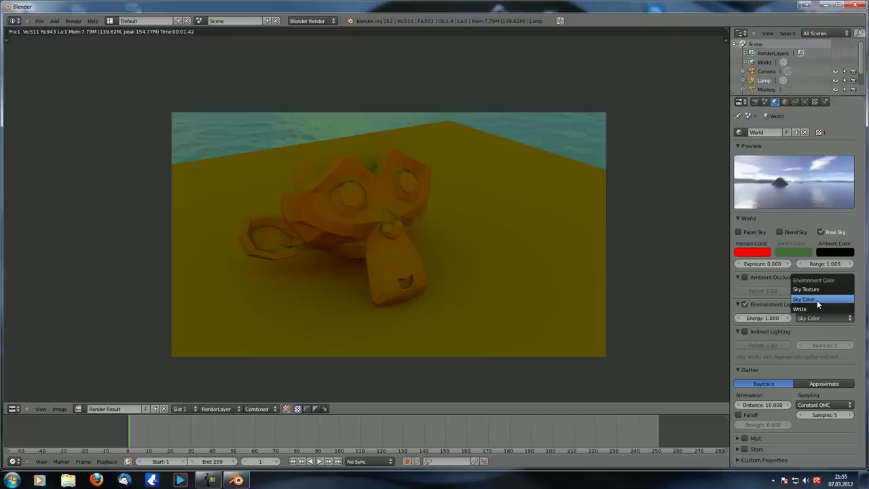
pyautogui.click(818, 289)
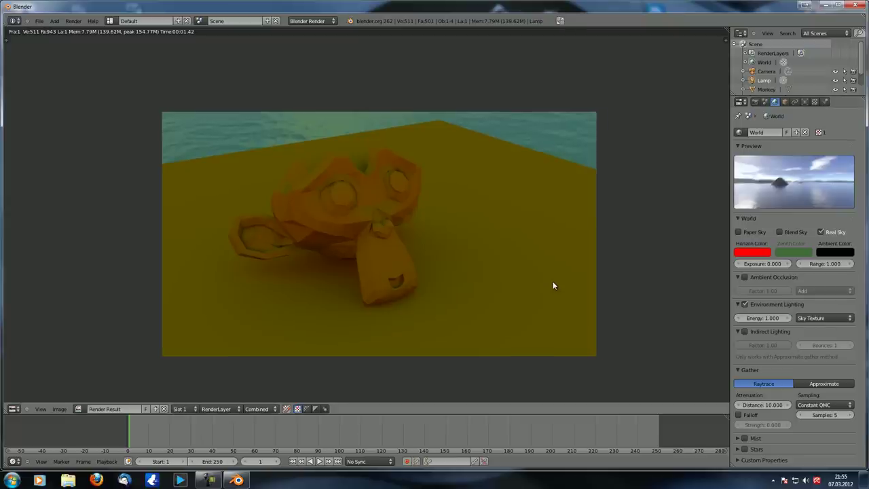
pyautogui.press('F12')
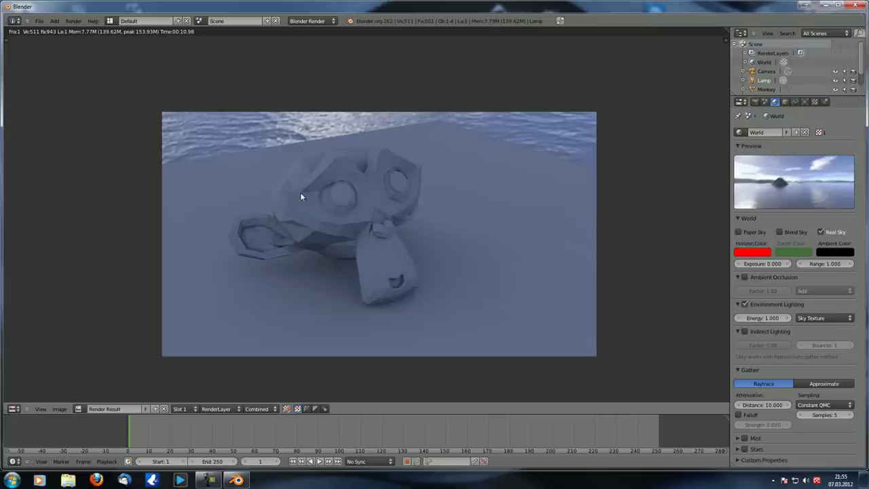
# - Set the environment lighting energy to 2 and render the sky-textured scene
pyautogui.moveTo(385, 230); pyautogui.dragTo(408, 232, button='middle')
pyautogui.click(757, 318)
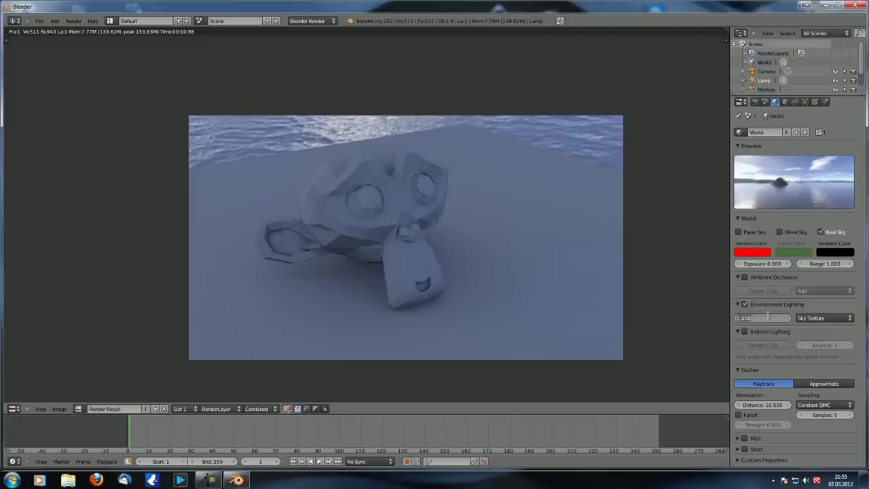
pyautogui.write('2')
pyautogui.press('Return')
pyautogui.moveTo(442, 265); pyautogui.dragTo(421, 260, button='middle')
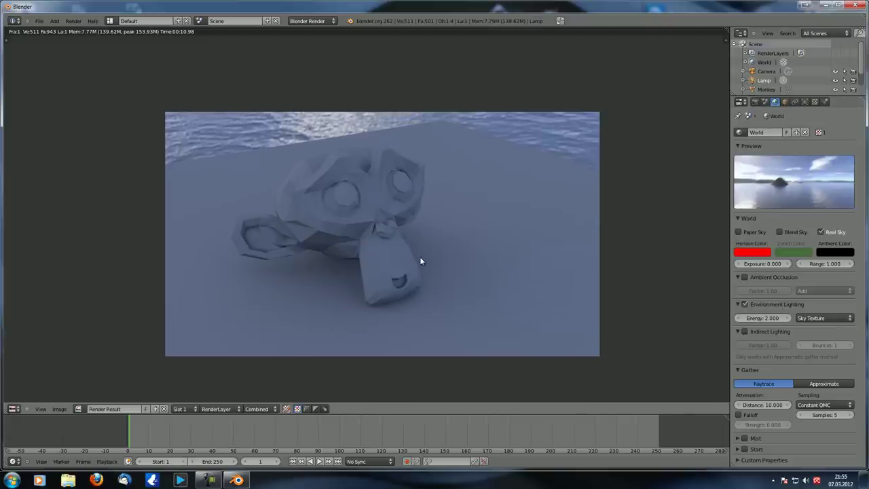
pyautogui.press('F12')
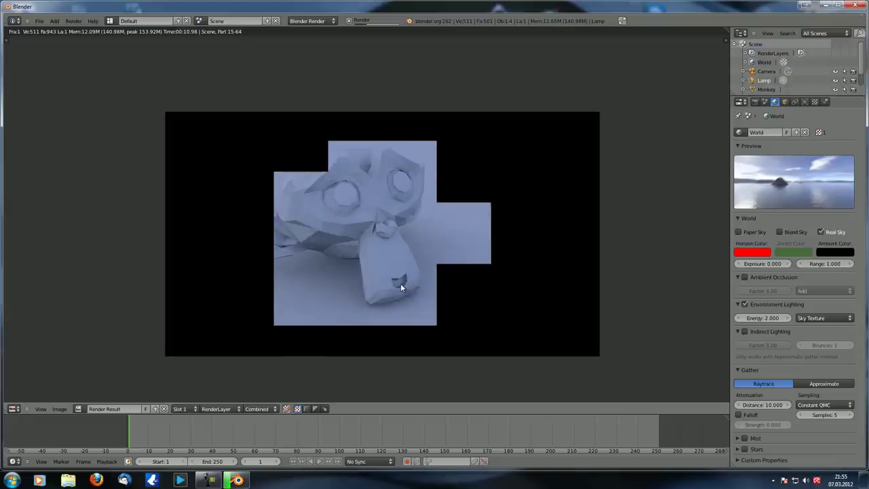
pyautogui.click(771, 317)
pyautogui.press('Return')
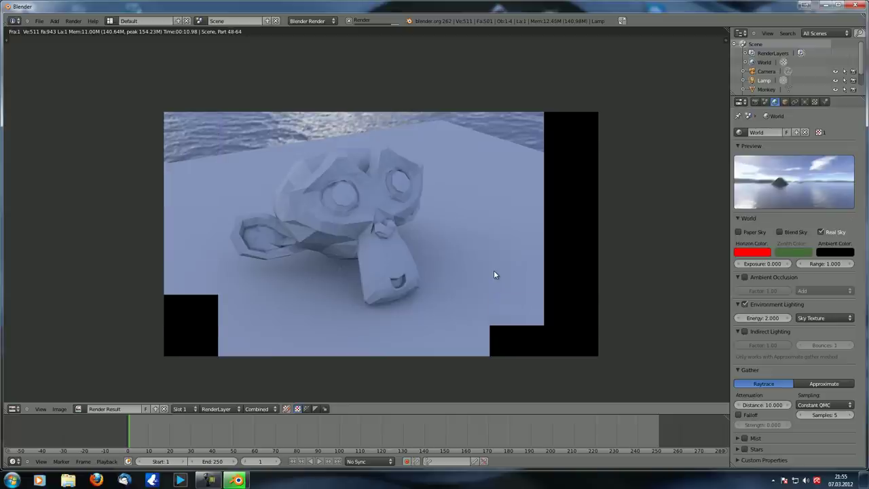
pyautogui.press('F12')
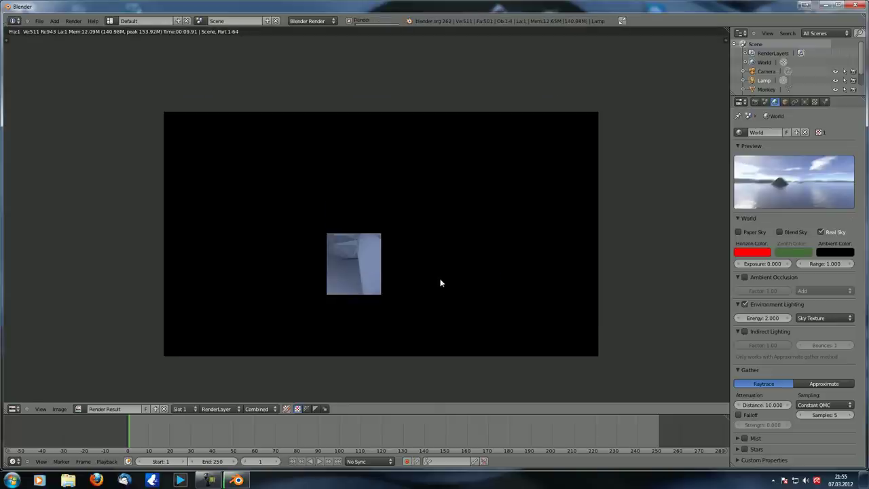
# - Raise the environment lighting energy to 3, restart the render and examine the lit monkey head and plane
pyautogui.click(761, 319)
pyautogui.write('3')
pyautogui.press('Return')
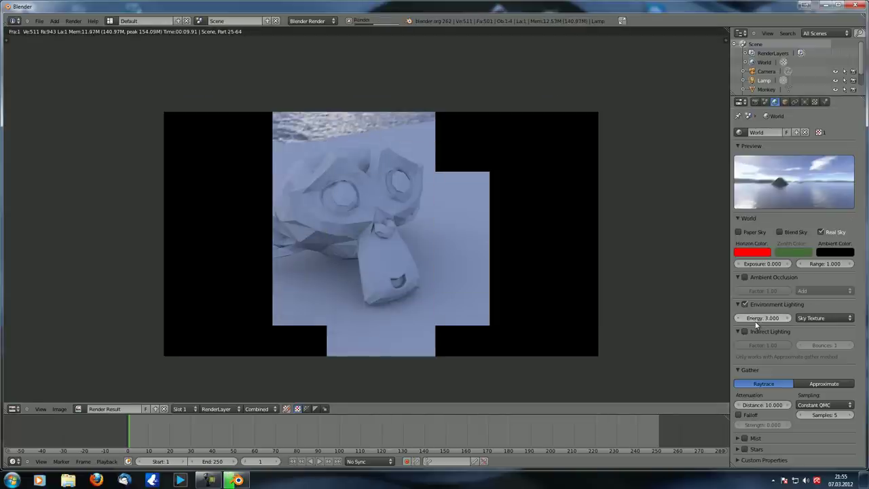
pyautogui.press('Escape')
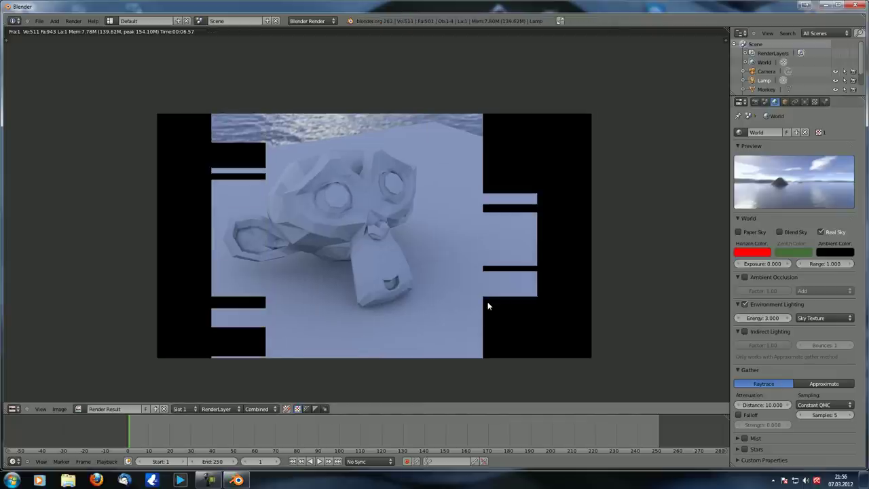
pyautogui.press('F12')
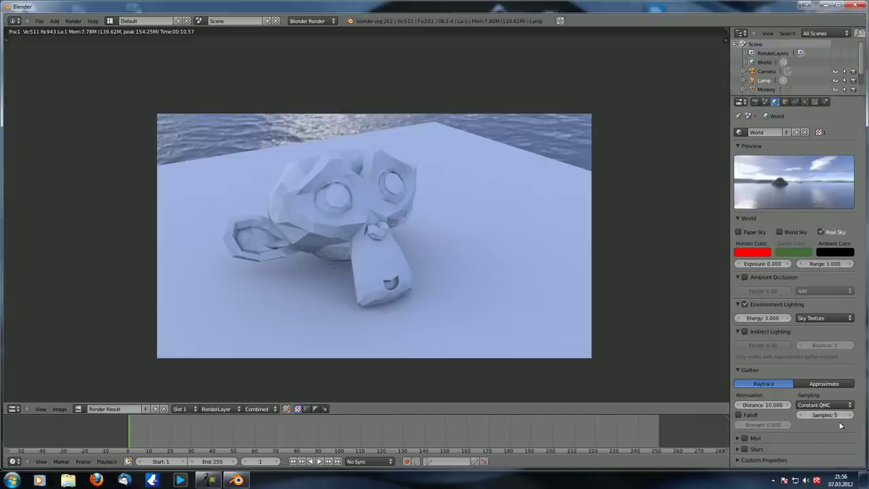
pyautogui.moveTo(272, 203); pyautogui.dragTo(265, 204, button='middle')
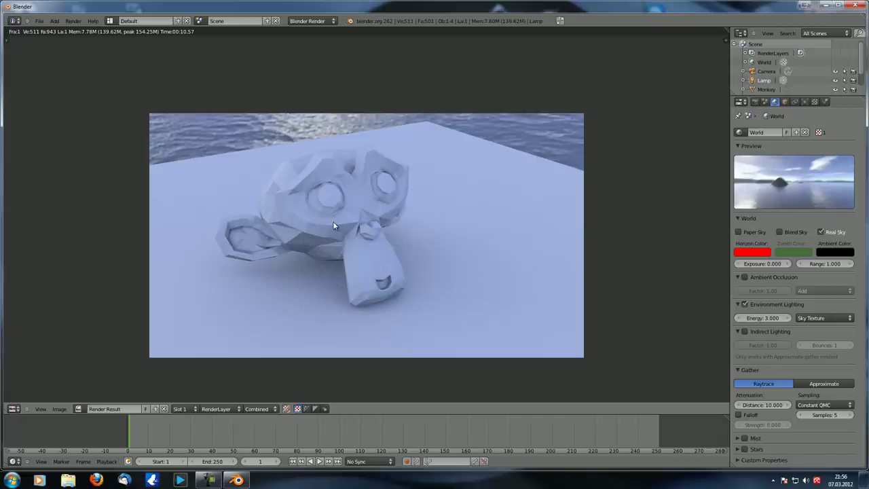
pyautogui.moveTo(333, 223); pyautogui.dragTo(343, 230, button='middle')
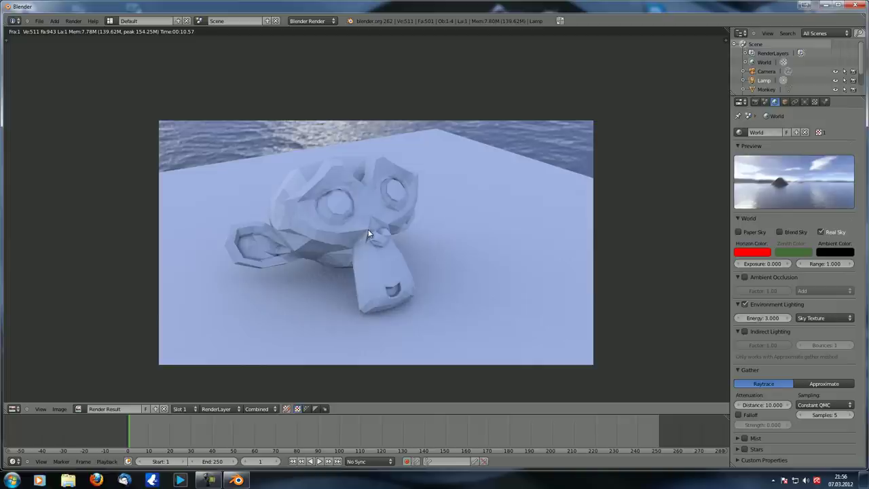
pyautogui.moveTo(369, 233); pyautogui.dragTo(367, 226, button='middle')
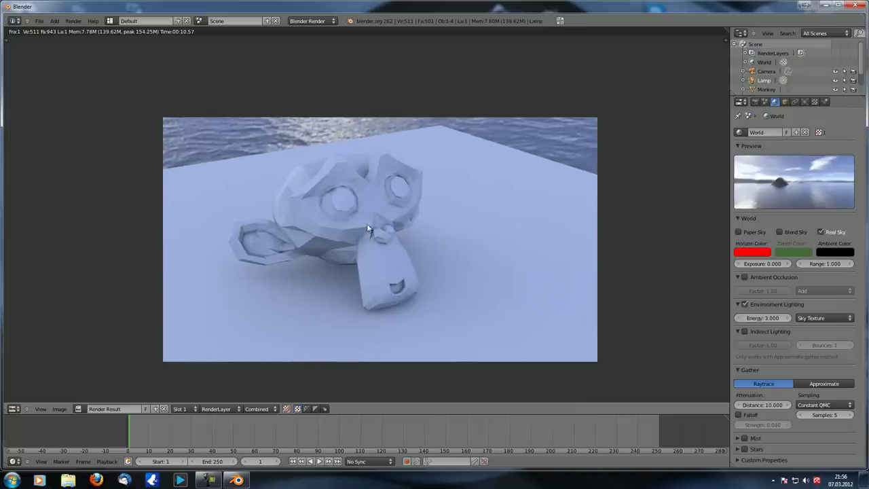
# - Enable Ambient Occlusion alongside the environment lighting and render the scene with both
pyautogui.click(744, 277)
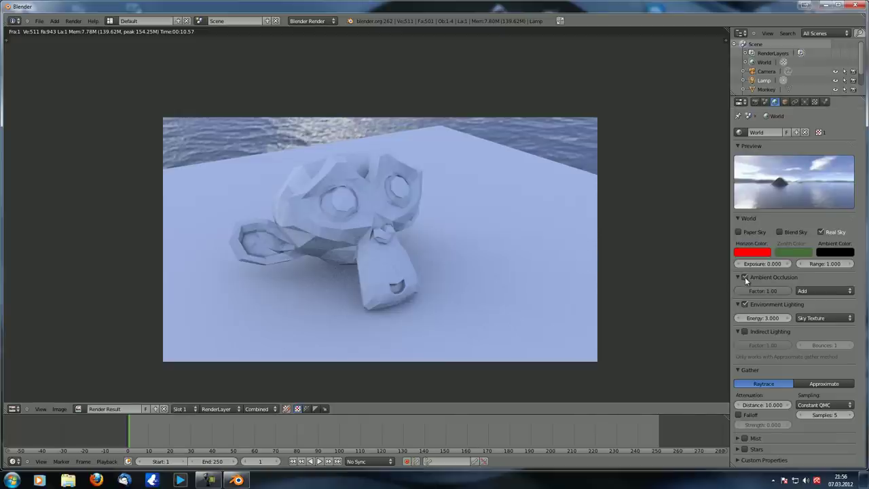
pyautogui.moveTo(481, 252); pyautogui.dragTo(486, 258, button='middle')
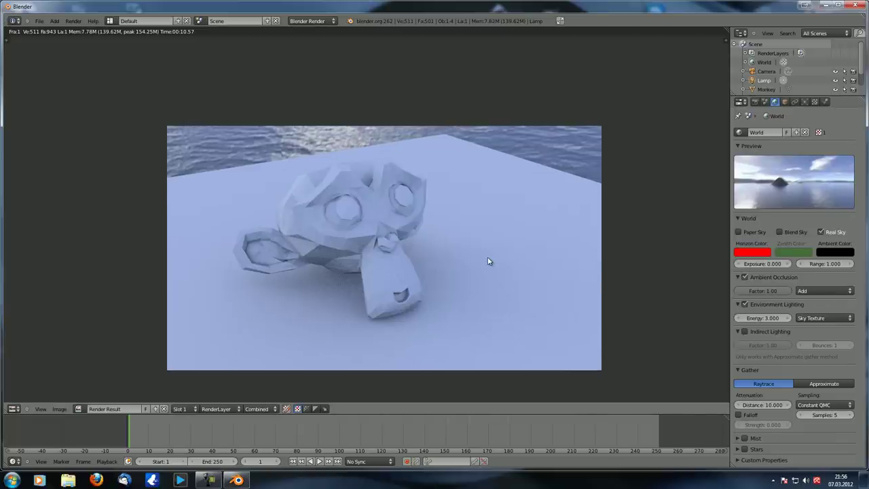
pyautogui.press('F12')
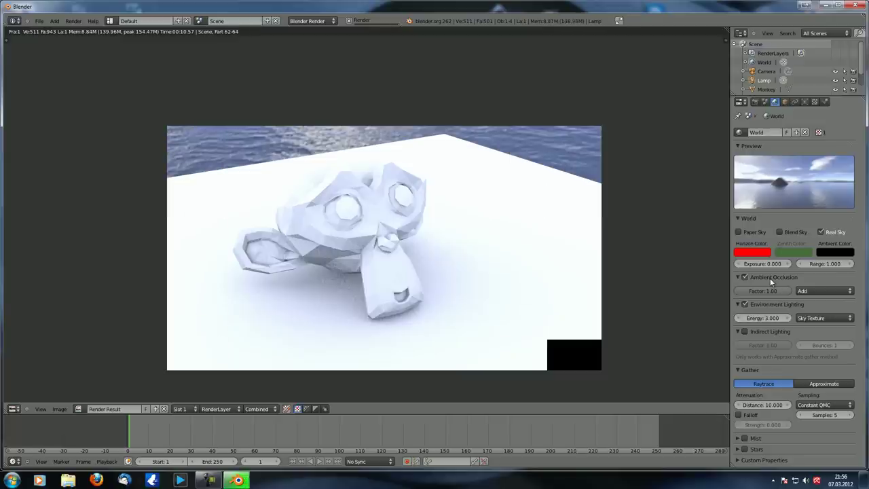
# - Set the Ambient Occlusion blend mode to Multiply and render the scene with the environment lighting
pyautogui.moveTo(467, 301); pyautogui.dragTo(446, 276, button='middle')
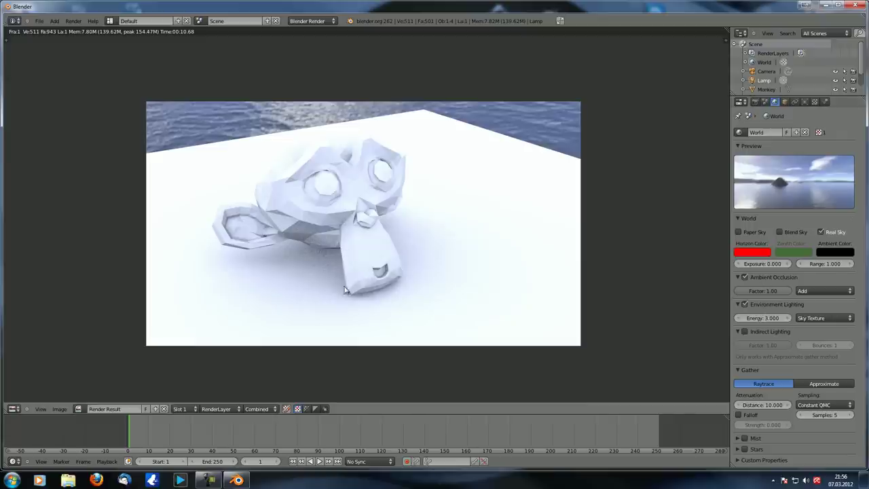
pyautogui.click(825, 290)
pyautogui.click(815, 286)
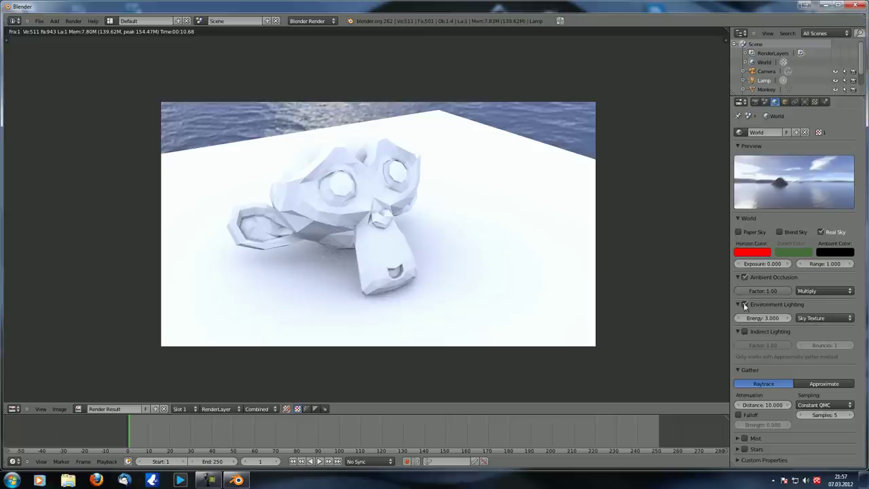
pyautogui.moveTo(439, 243); pyautogui.dragTo(438, 245, button='middle')
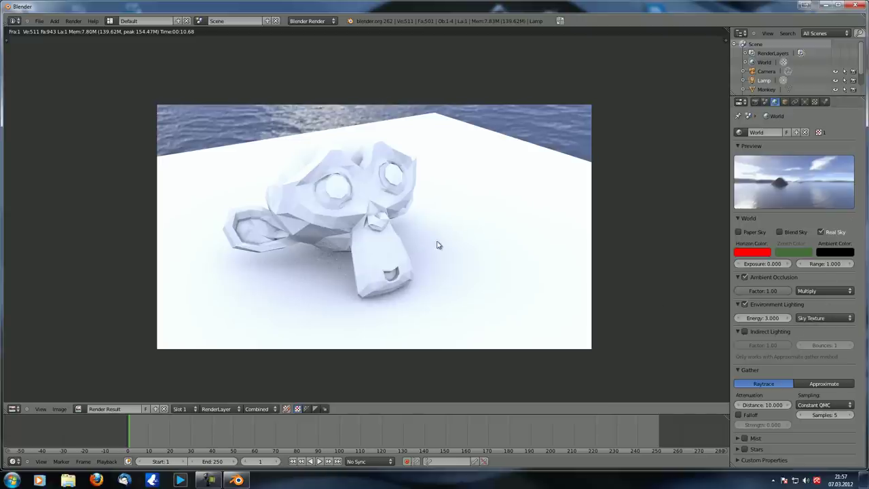
pyautogui.press('F12')
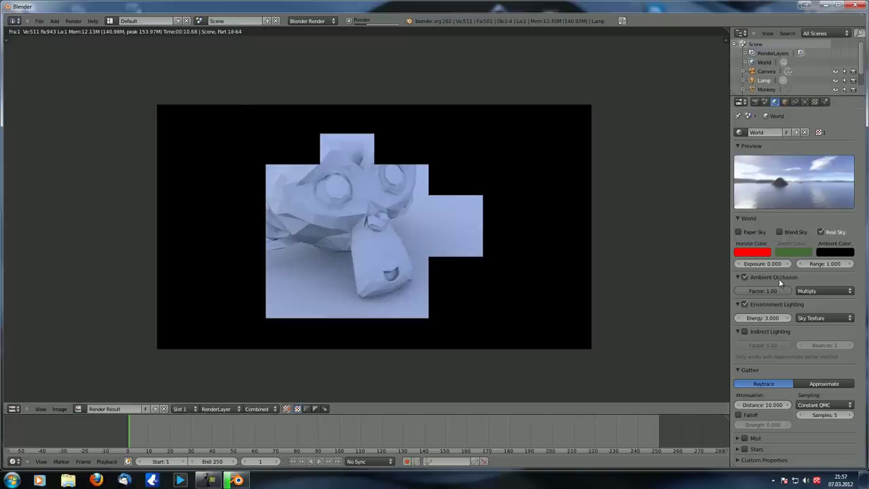
# - Disable Ambient Occlusion, render the scene with environment lighting only, and return to the 3D view
pyautogui.click(745, 277)
pyautogui.press('F12')
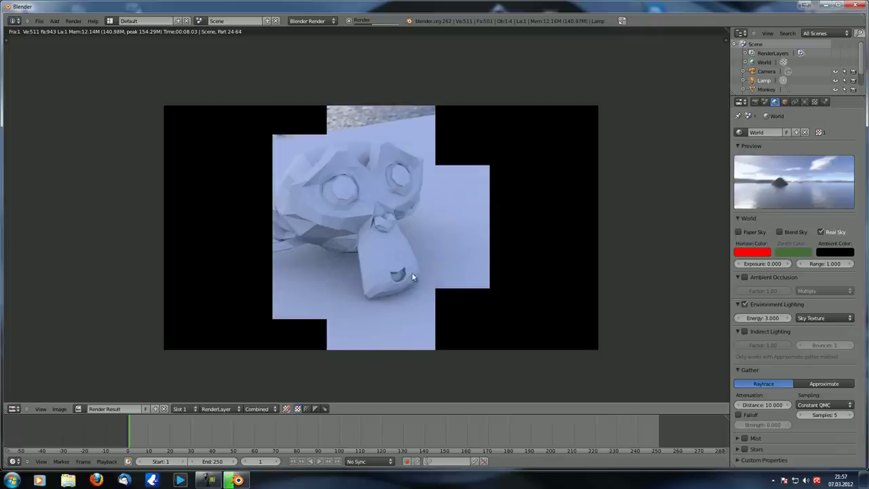
pyautogui.moveTo(411, 272); pyautogui.dragTo(420, 275, button='middle')
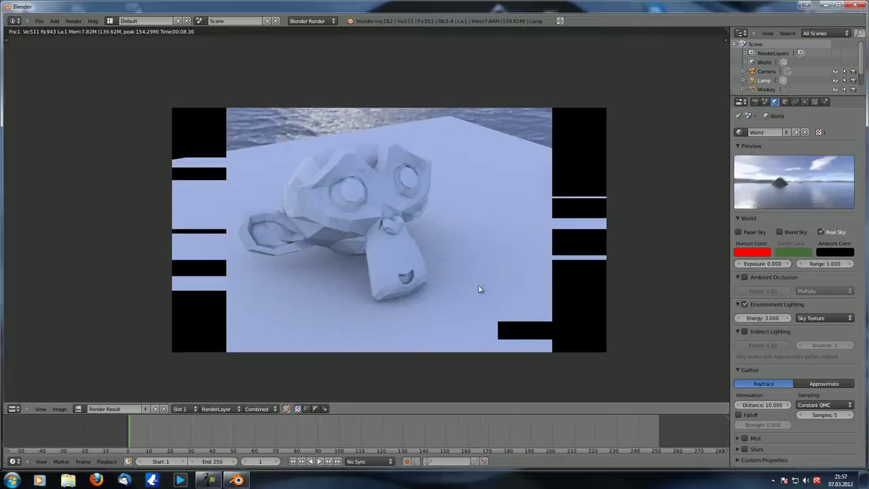
pyautogui.press('Escape')
# - Check the lamp's settings and the world settings while examining the monkey head and plane from several angles
pyautogui.moveTo(448, 289); pyautogui.dragTo(474, 221, button='middle')
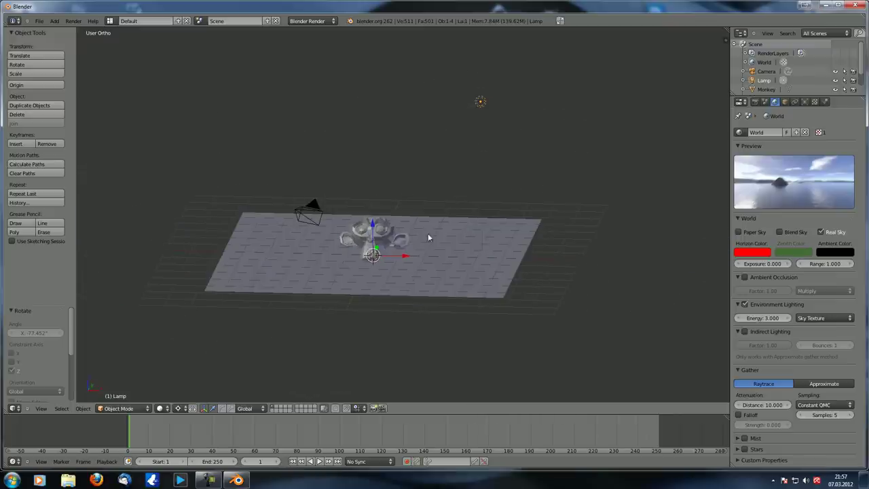
pyautogui.click(805, 102)
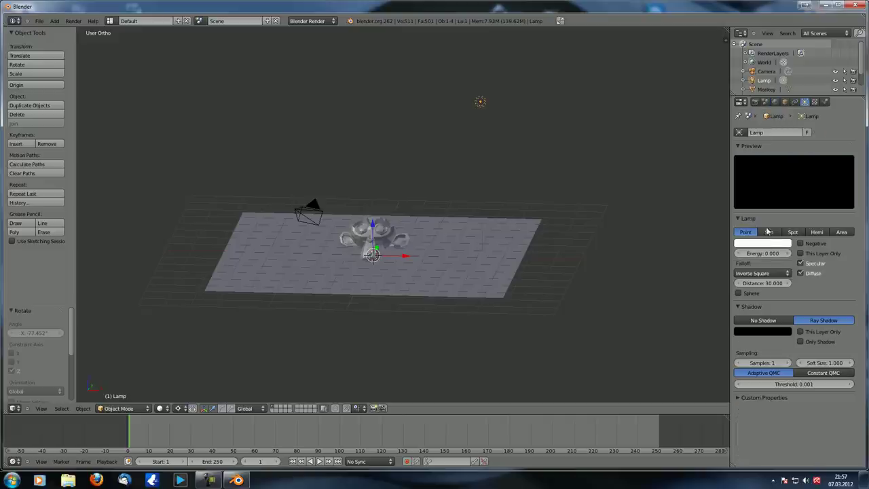
pyautogui.scroll(2, 427, 237)
pyautogui.moveTo(426, 237); pyautogui.dragTo(384, 250, button='middle')
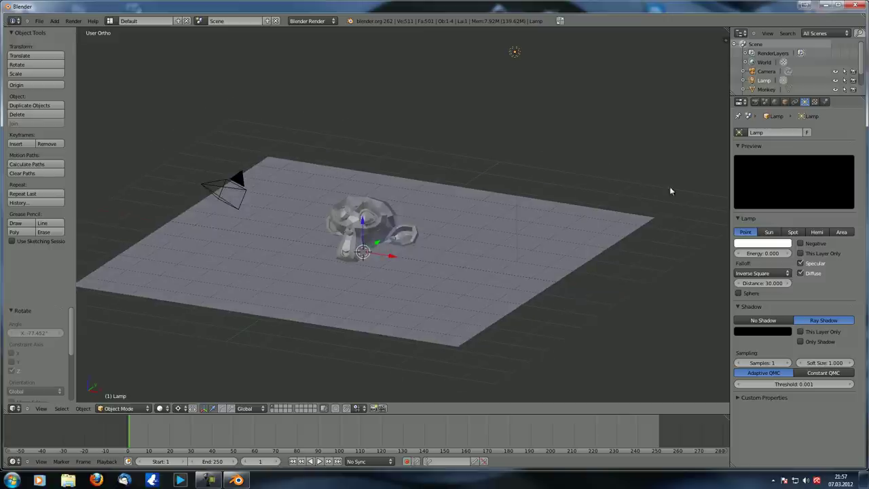
pyautogui.moveTo(397, 273); pyautogui.dragTo(626, 252, button='middle')
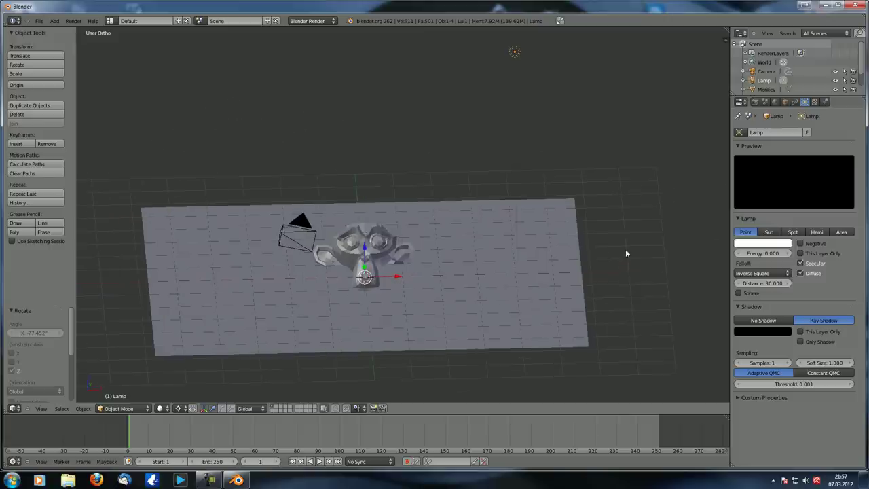
pyautogui.click(774, 103)
pyautogui.moveTo(482, 265); pyautogui.dragTo(381, 250, button='middle')
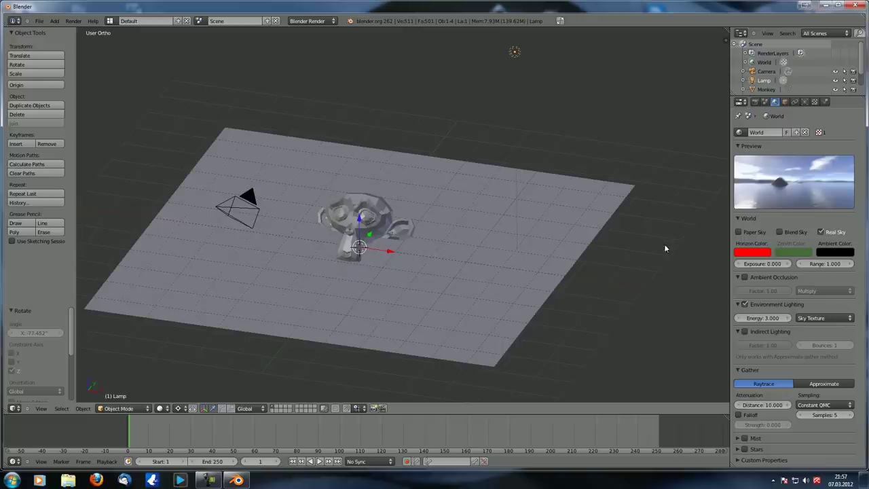
pyautogui.moveTo(567, 282); pyautogui.dragTo(516, 251, button='middle')
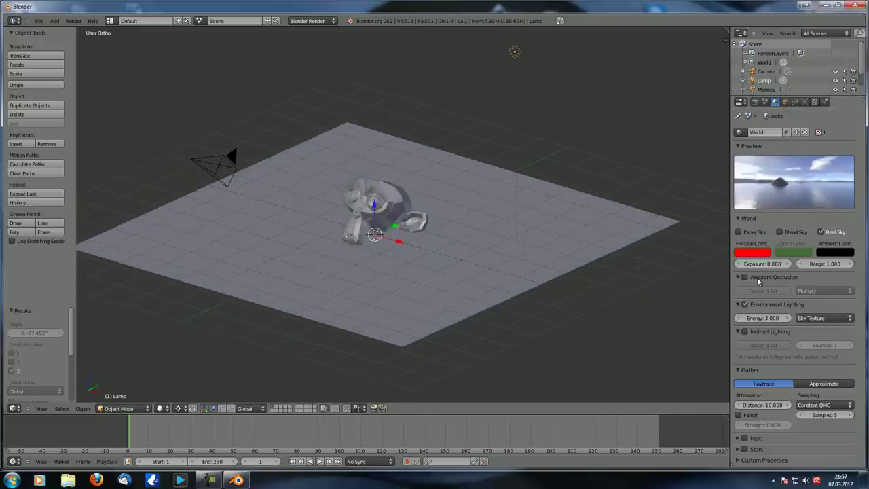
# - Turn Ambient Occlusion back on alongside the environment lighting
pyautogui.click(747, 277)
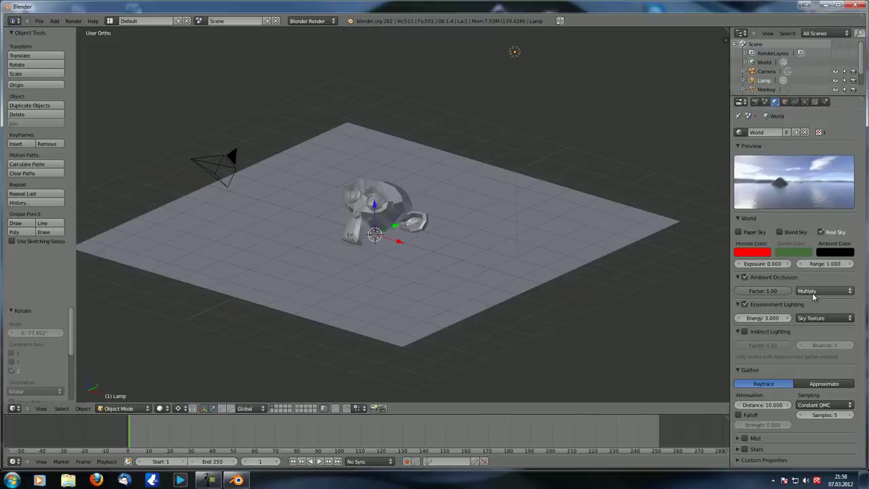
pyautogui.moveTo(387, 250); pyautogui.dragTo(424, 246, button='middle')
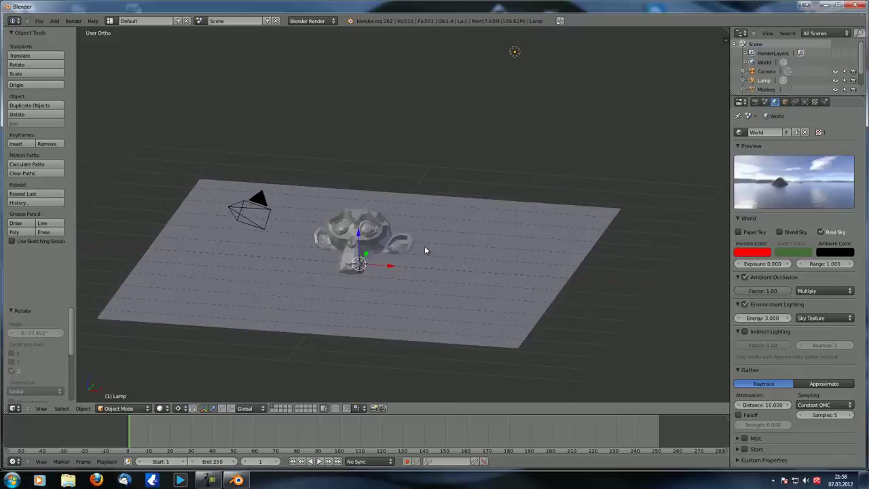
pyautogui.moveTo(421, 254); pyautogui.dragTo(413, 275, button='middle')
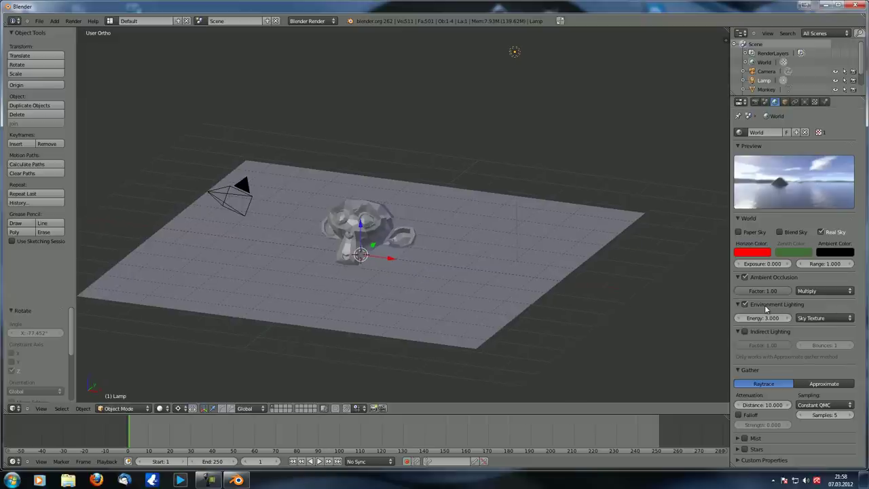
# - Move the lamp down close beside the monkey head and set its energy to 1
pyautogui.moveTo(423, 265); pyautogui.dragTo(523, 117, button='middle')
pyautogui.moveTo(520, 55); pyautogui.dragTo(654, 90, button='middle')
pyautogui.press('g')
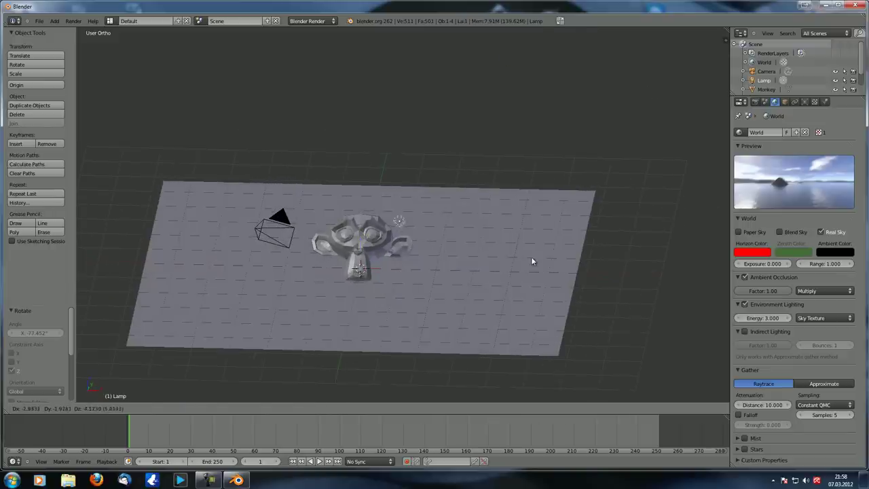
pyautogui.click(531, 253)
pyautogui.moveTo(399, 272); pyautogui.dragTo(380, 265, button='middle')
pyautogui.click(523, 287)
pyautogui.click(805, 102)
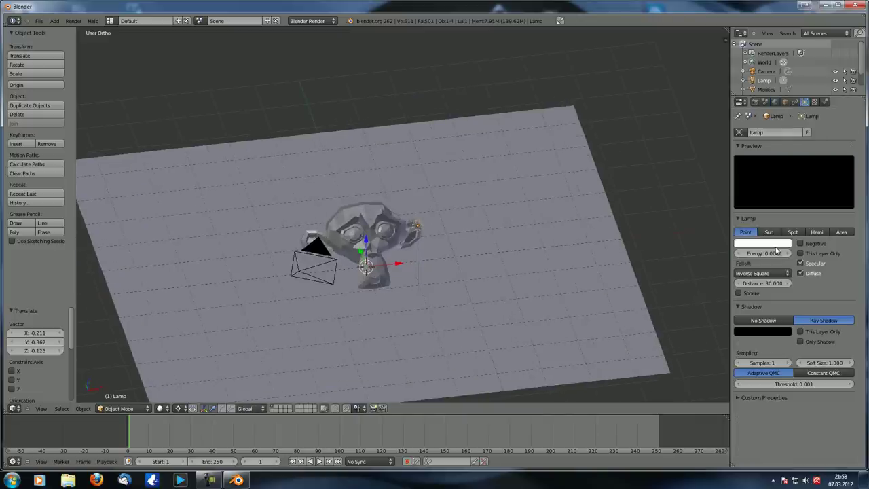
pyautogui.moveTo(476, 224); pyautogui.dragTo(447, 207, button='middle')
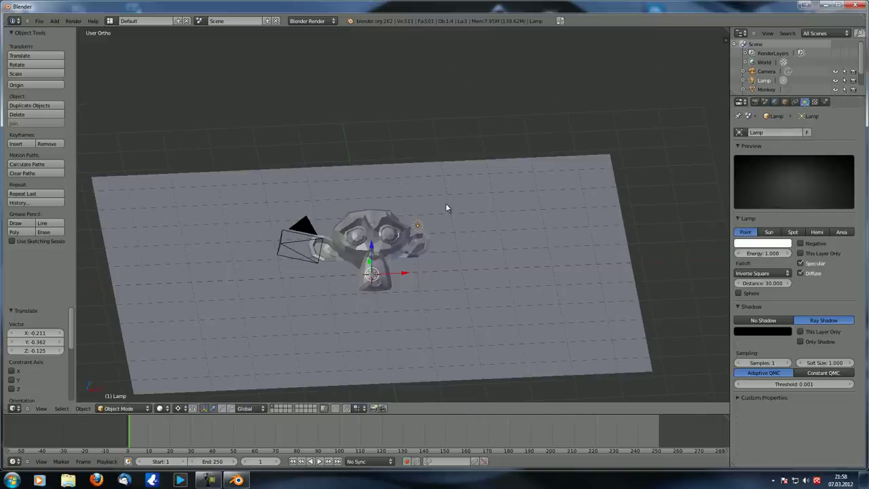
# - Disable Ambient Occlusion and render the scene lit by the lamp and the sky texture environment lighting
pyautogui.click(775, 102)
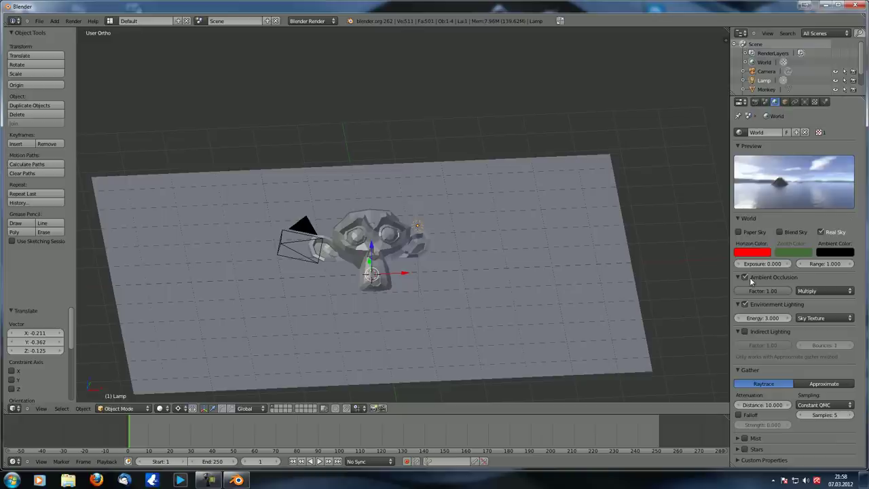
pyautogui.click(745, 277)
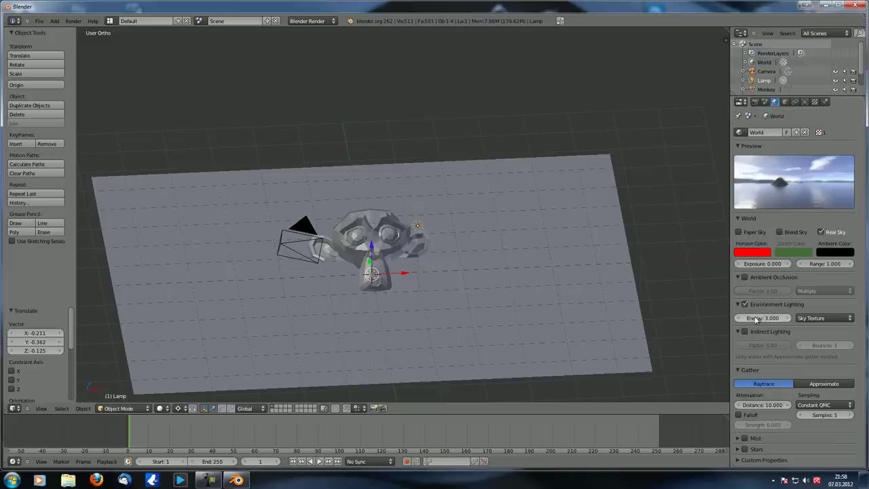
pyautogui.moveTo(482, 248); pyautogui.dragTo(459, 232, button='middle')
pyautogui.press('F12')
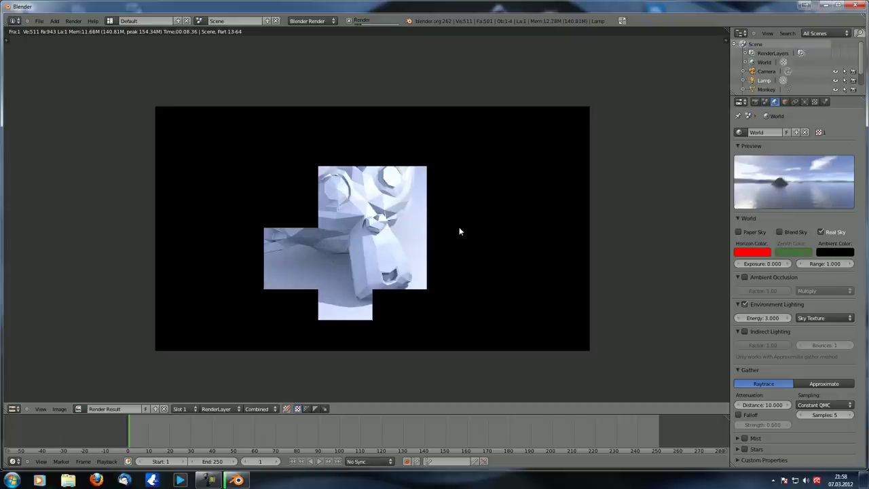
pyautogui.moveTo(411, 224)
pyautogui.mouseDown(button='middle')
pyautogui.moveTo(432, 243)
pyautogui.moveTo(409, 220)
pyautogui.mouseUp(button='middle')
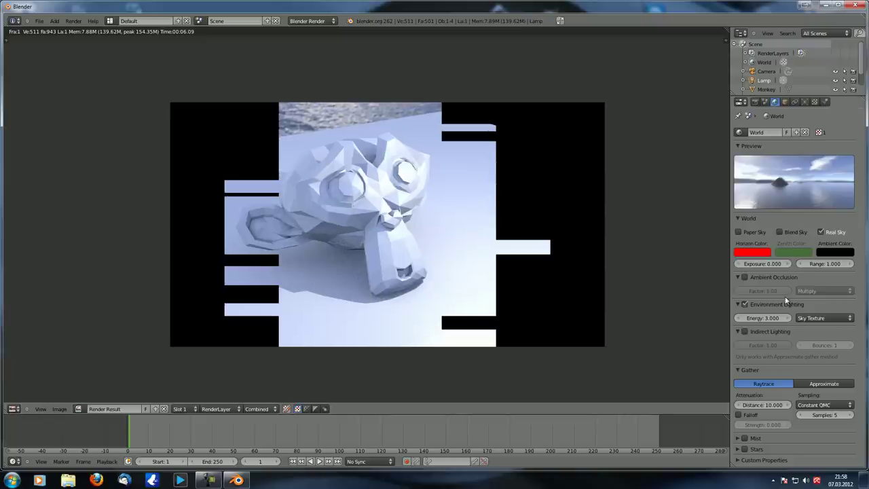
# - Enable Ambient Occlusion in Multiply mode and start a comparison render with the lamp lit
pyautogui.click(745, 277)
pyautogui.press('F12')
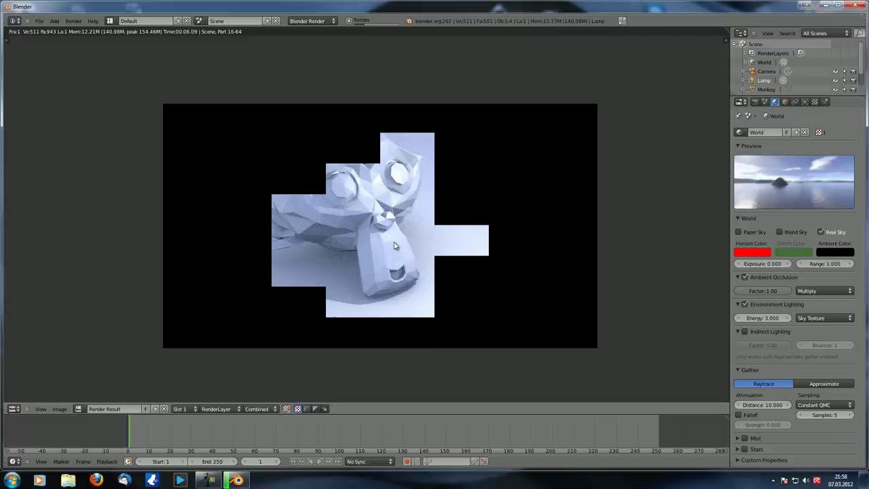
pyautogui.press('Escape')
# - Set the Ambient Occlusion factor to 5, render the scene and examine the shading around the monkey head
pyautogui.click(767, 291)
pyautogui.write('5')
pyautogui.press('Return')
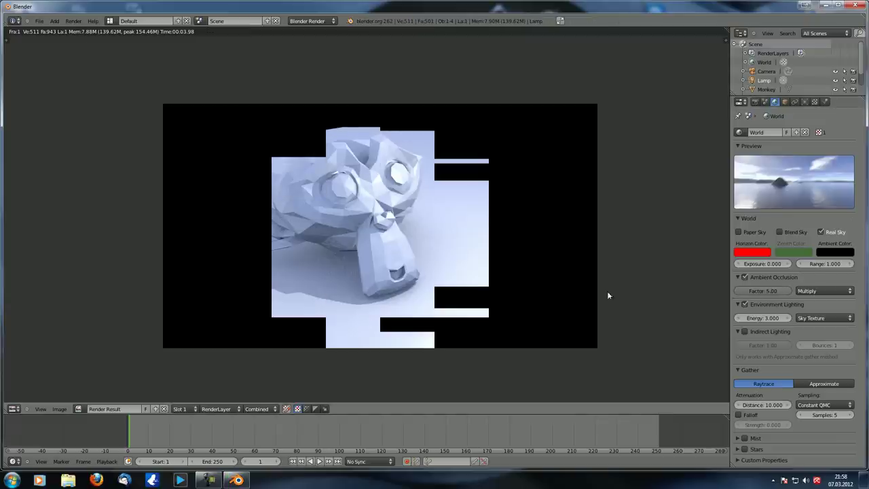
pyautogui.press('F12')
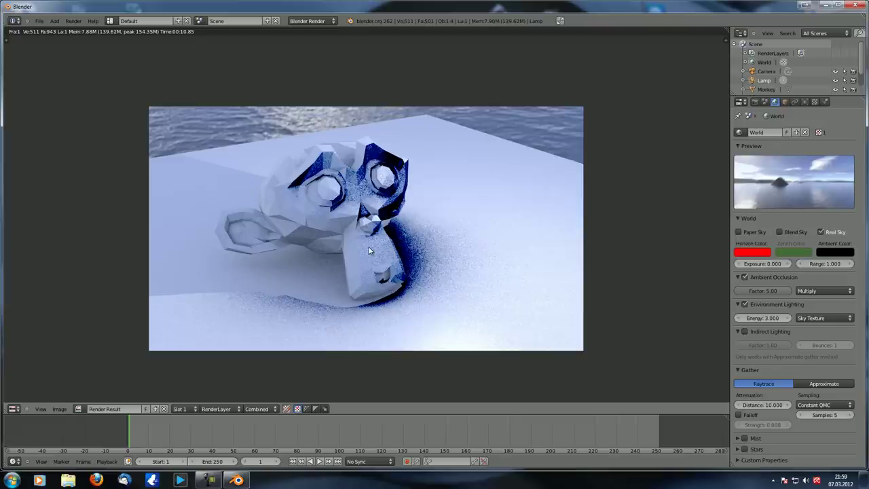
pyautogui.moveTo(373, 274); pyautogui.dragTo(363, 269, button='middle')
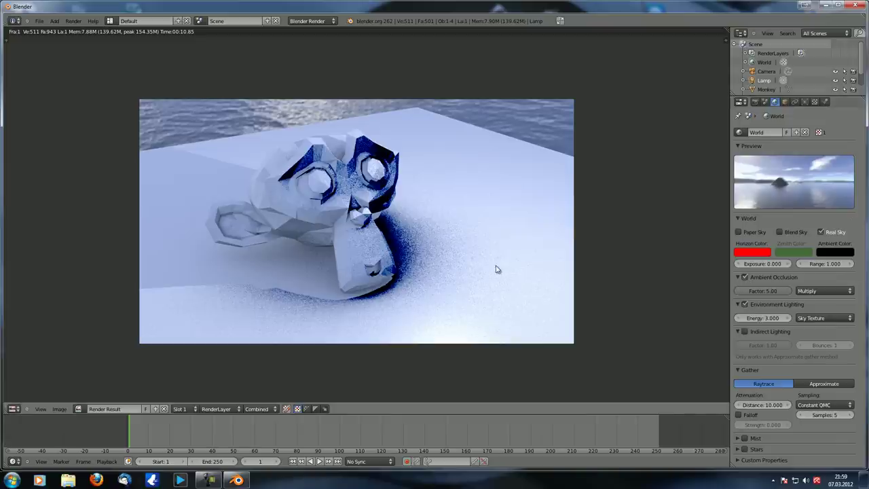
pyautogui.moveTo(401, 235); pyautogui.dragTo(413, 241, button='middle')
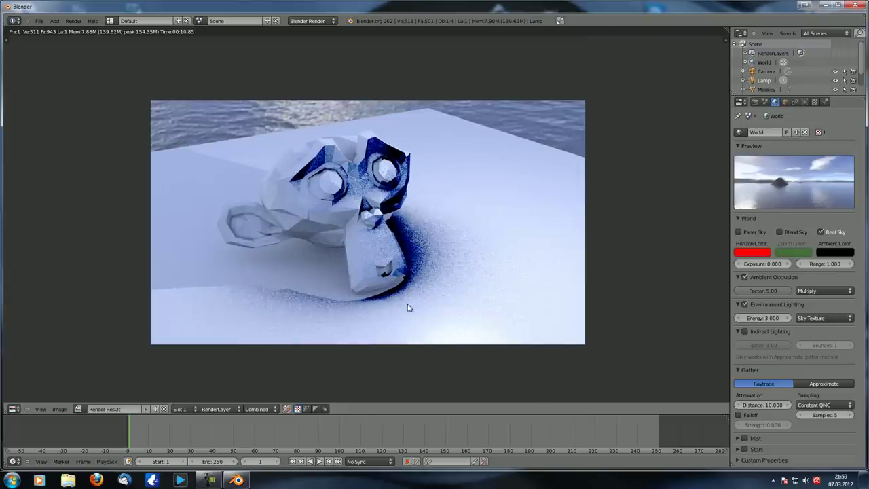
pyautogui.press('Escape')
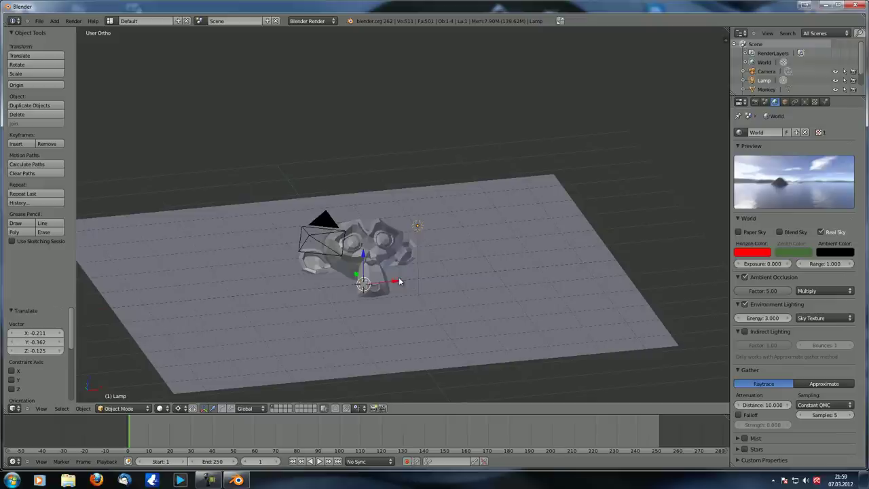
# - Turn off Ambient Occlusion and keep only Environment Lighting enabled for the world
pyautogui.moveTo(387, 277); pyautogui.dragTo(713, 314, button='middle')
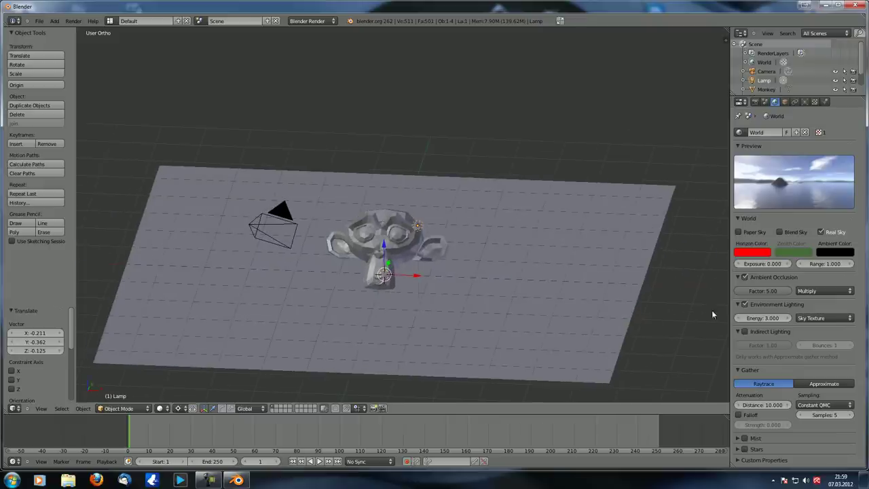
pyautogui.click(745, 304)
pyautogui.click(745, 277)
pyautogui.click(739, 277)
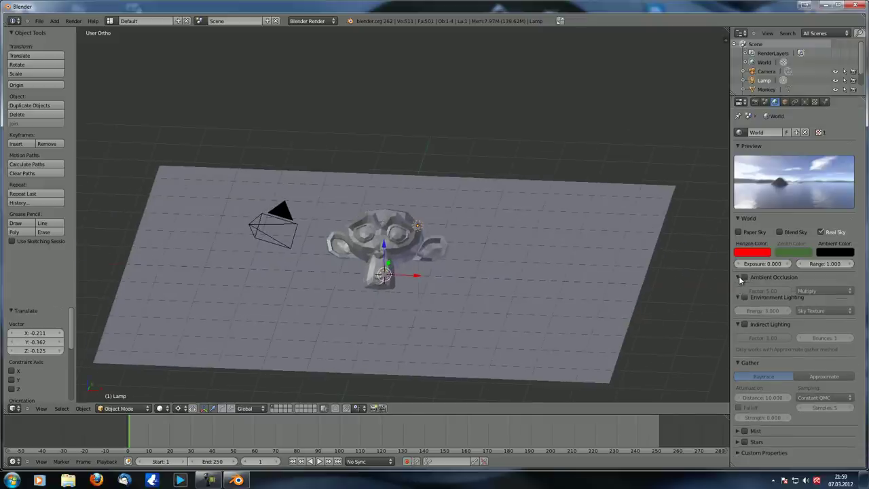
pyautogui.click(740, 278)
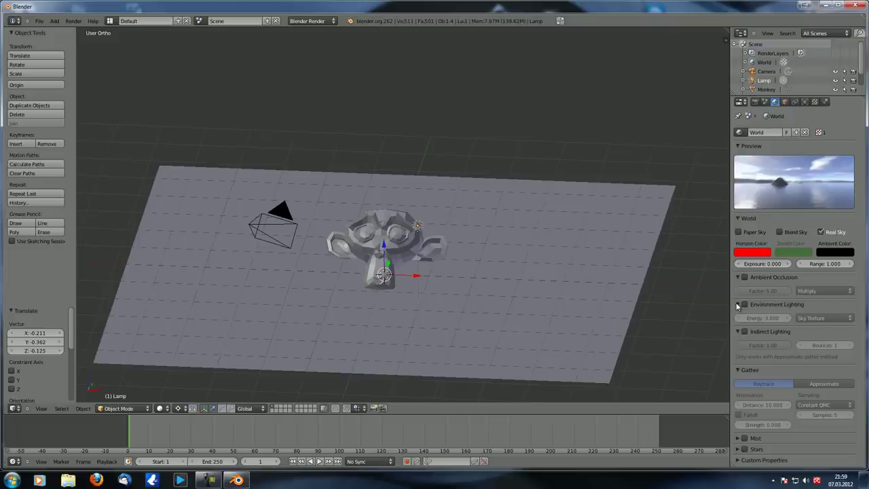
pyautogui.click(745, 304)
# - Set the lamp's energy to 0 and place the 3D cursor on the plane beside the monkey head
pyautogui.moveTo(380, 285); pyautogui.dragTo(410, 238, button='middle')
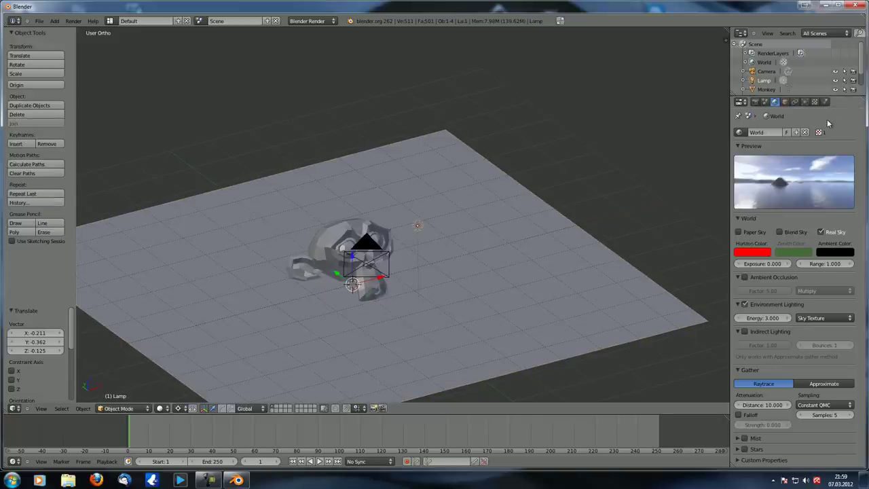
pyautogui.click(806, 102)
pyautogui.click(426, 270)
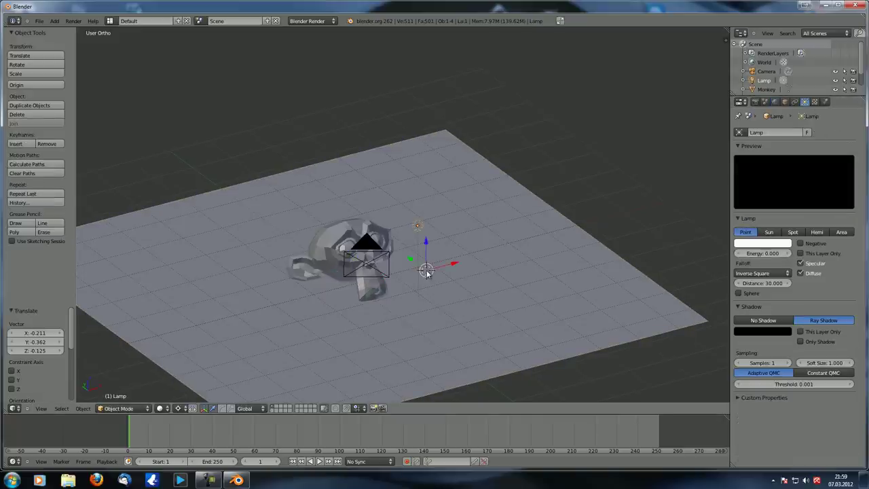
# - Select the monkey head and bring the world settings back up
pyautogui.moveTo(454, 298); pyautogui.dragTo(361, 283, button='middle')
pyautogui.rightClick(381, 243)
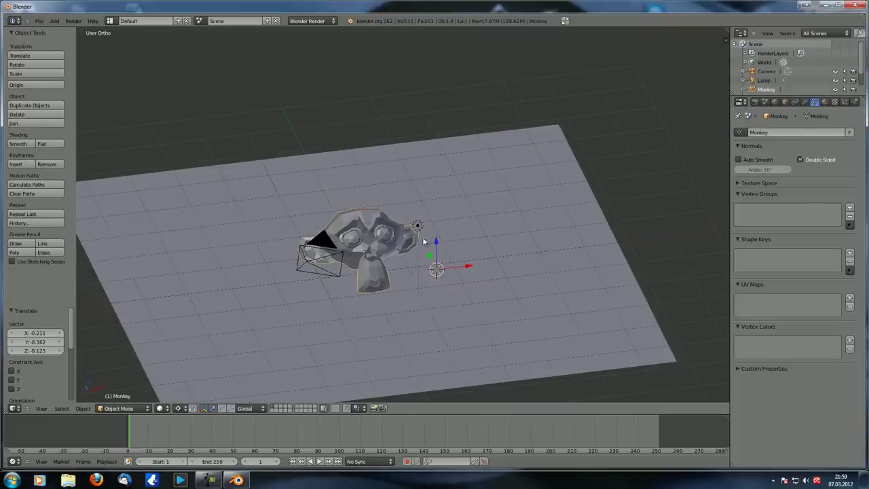
pyautogui.click(775, 102)
pyautogui.moveTo(476, 303); pyautogui.dragTo(442, 239, button='middle')
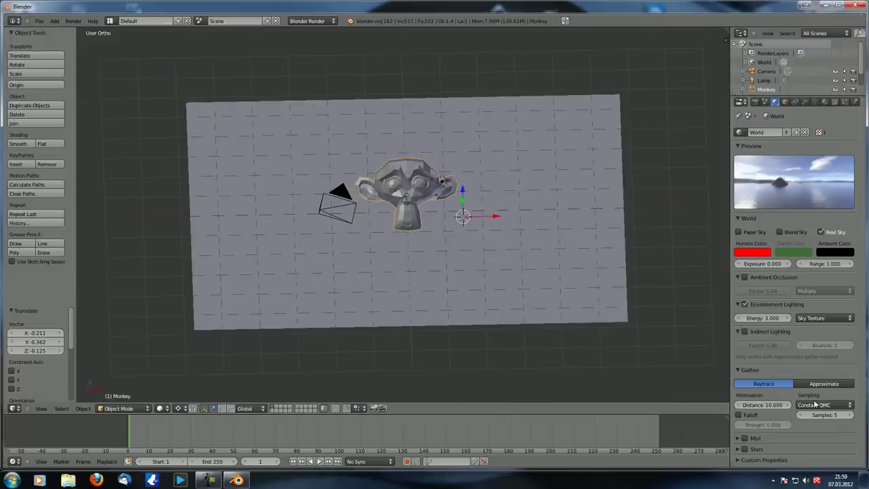
# - Select the lamp, render the scene with Constant QMC sampling at 5 samples, and examine the noise under the monkey head
pyautogui.moveTo(426, 279)
pyautogui.mouseDown(button='middle')
pyautogui.moveTo(477, 279)
pyautogui.moveTo(425, 270)
pyautogui.moveTo(435, 264)
pyautogui.mouseUp(button='middle')
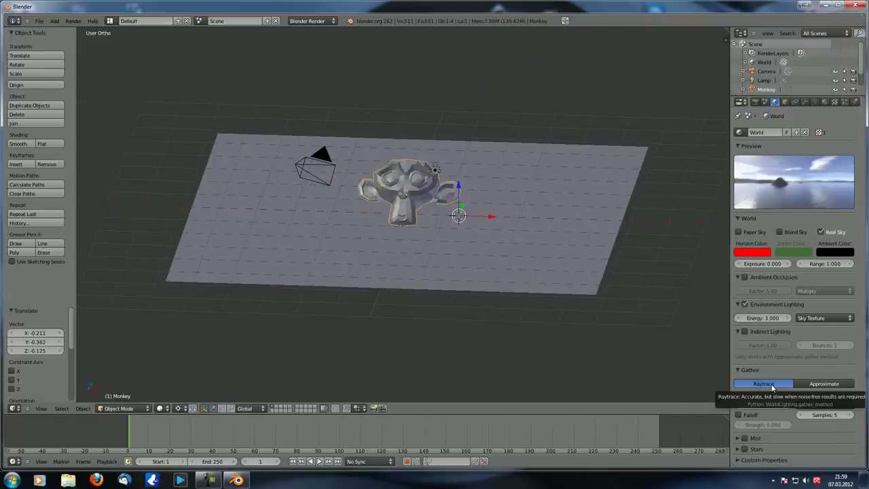
pyautogui.rightClick(434, 174)
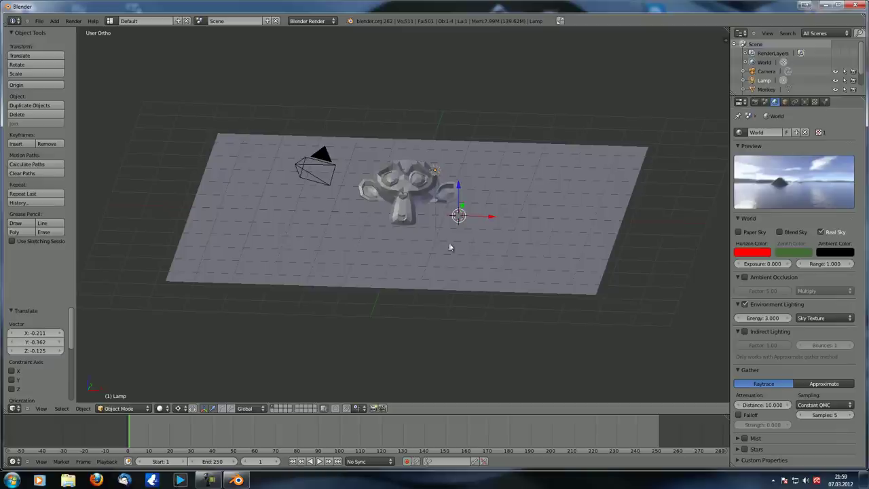
pyautogui.moveTo(549, 254); pyautogui.dragTo(505, 284, button='middle')
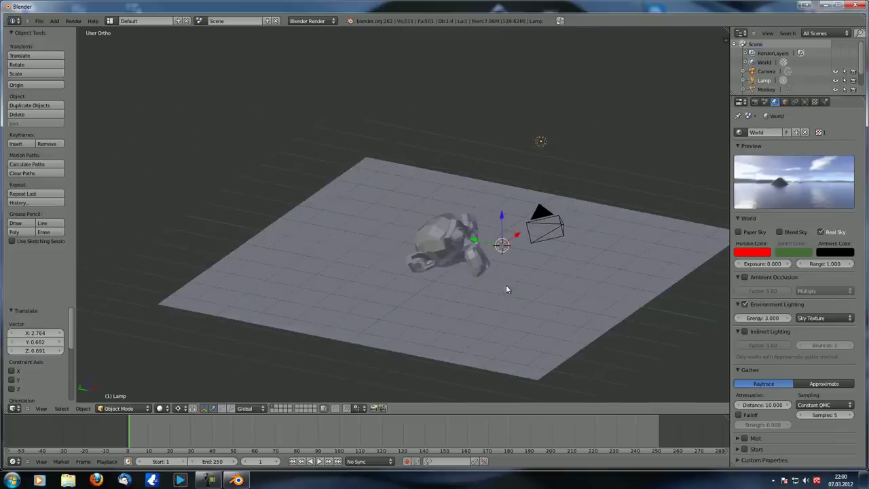
pyautogui.press('F12')
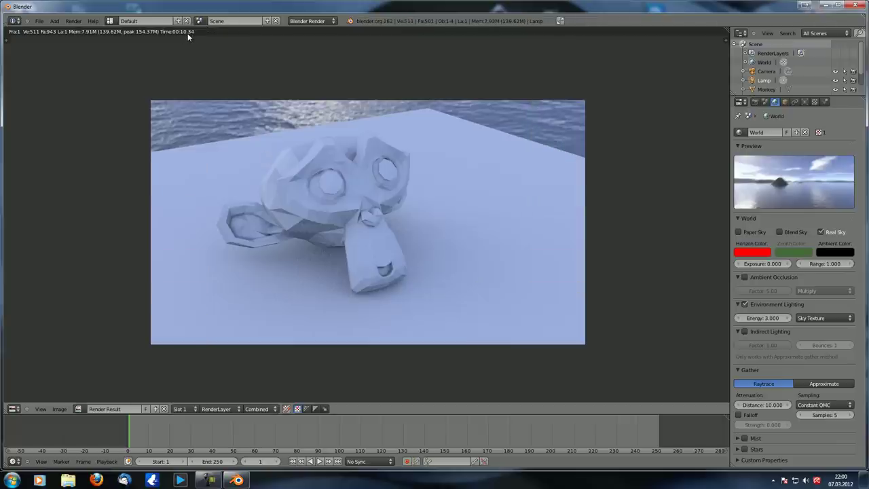
pyautogui.scroll(6, 366, 319)
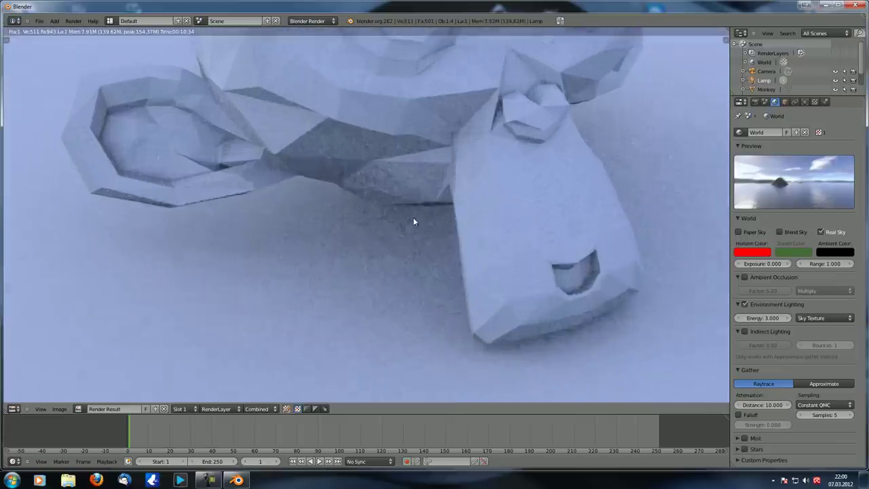
pyautogui.scroll(-5, 401, 197)
pyautogui.scroll(4, 366, 224)
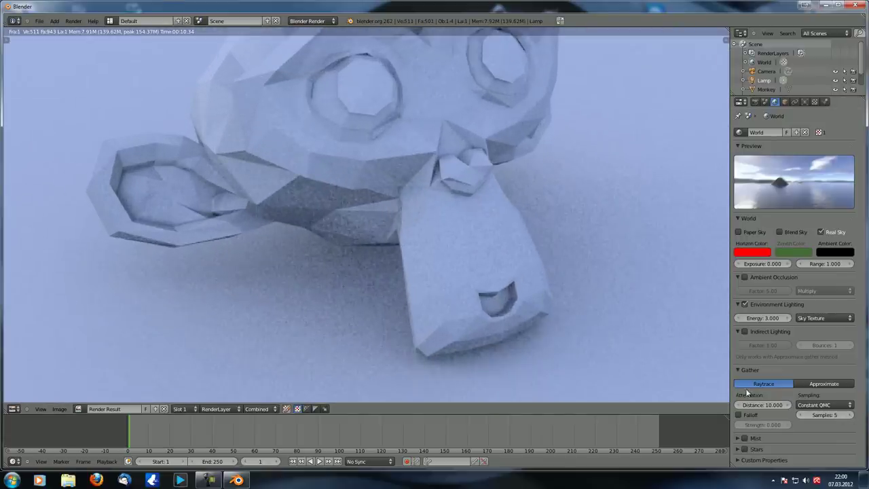
# - Switch the gather sampling method to Adaptive QMC, render the scene and inspect the grain around the snout
pyautogui.click(821, 404)
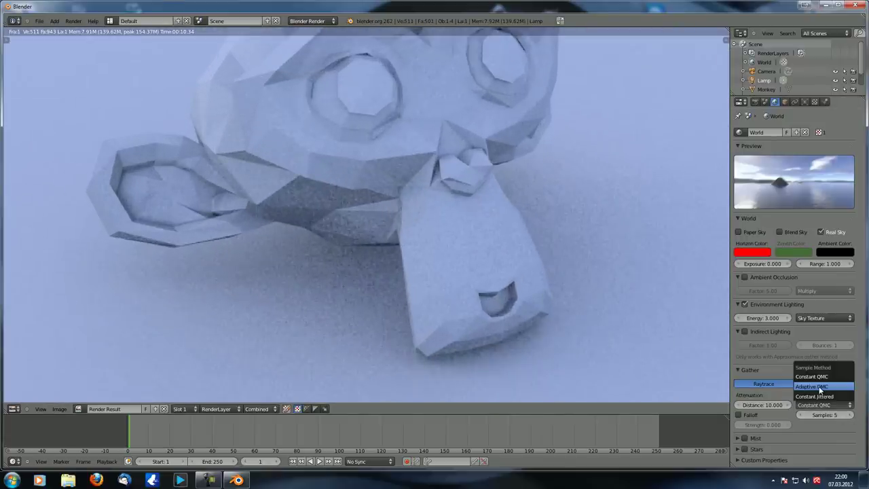
pyautogui.click(821, 387)
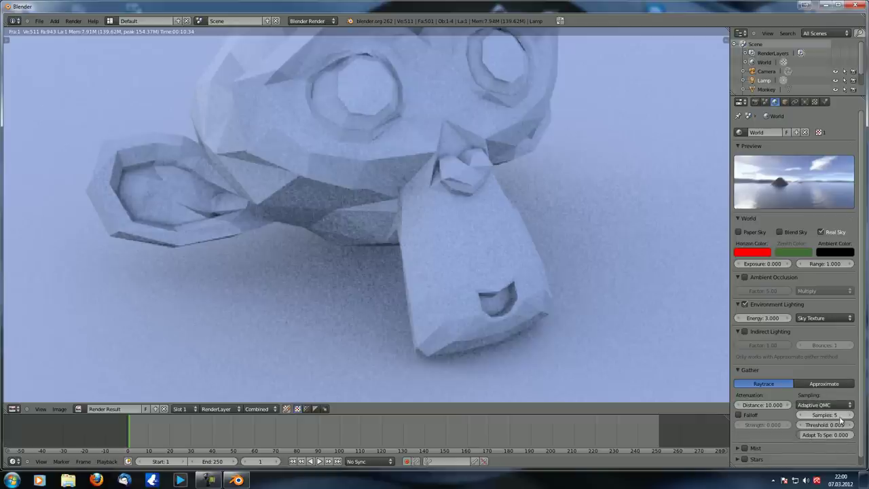
pyautogui.moveTo(437, 348); pyautogui.dragTo(410, 282, button='middle')
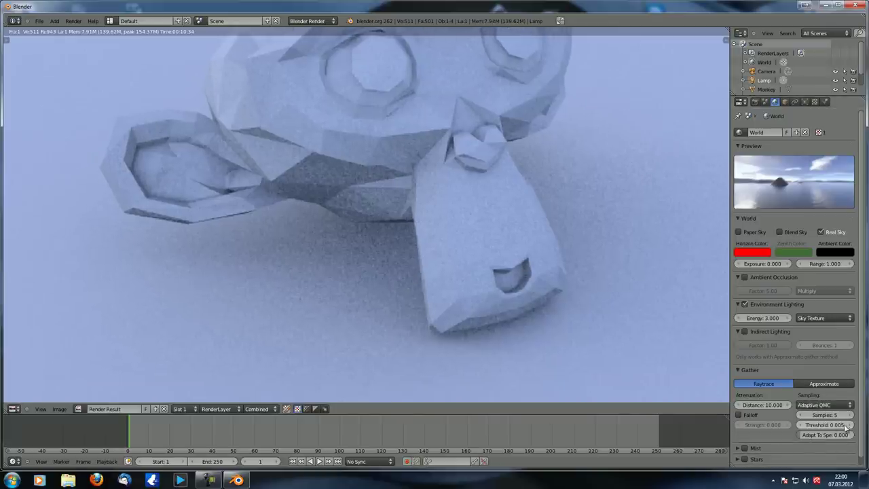
pyautogui.moveTo(343, 246); pyautogui.dragTo(349, 248, button='middle')
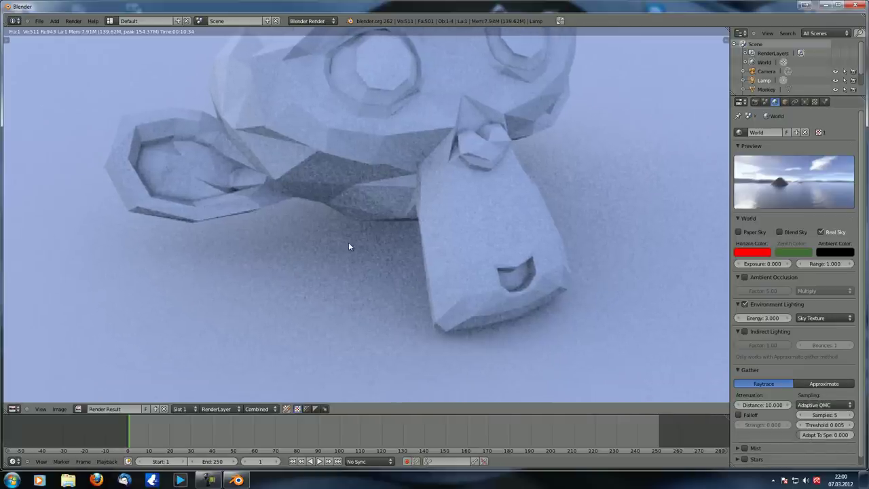
pyautogui.press('F12')
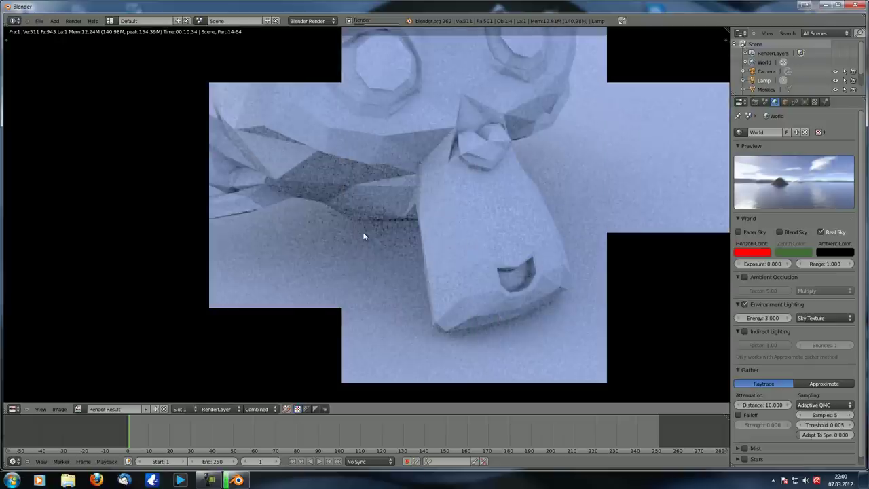
pyautogui.scroll(1, 363, 230)
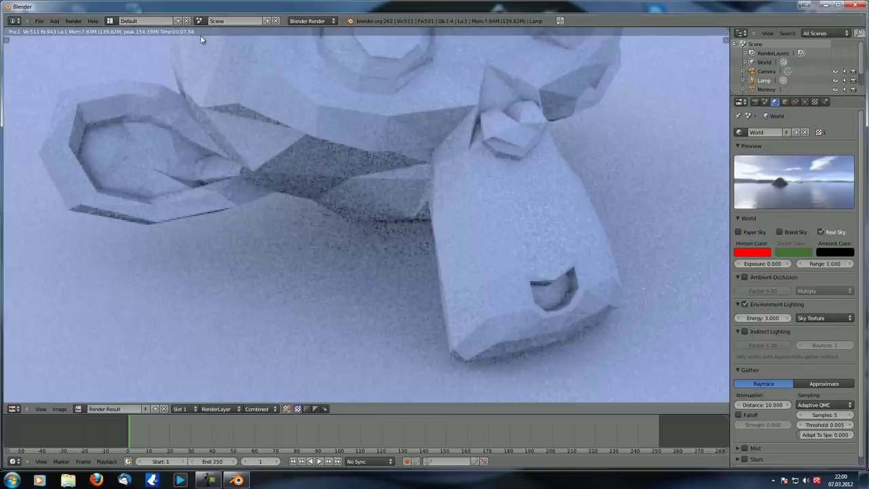
# - Raise the gather samples to 10 and render the scene again with Adaptive QMC
pyautogui.click(826, 415)
pyautogui.write('10')
pyautogui.press('Return')
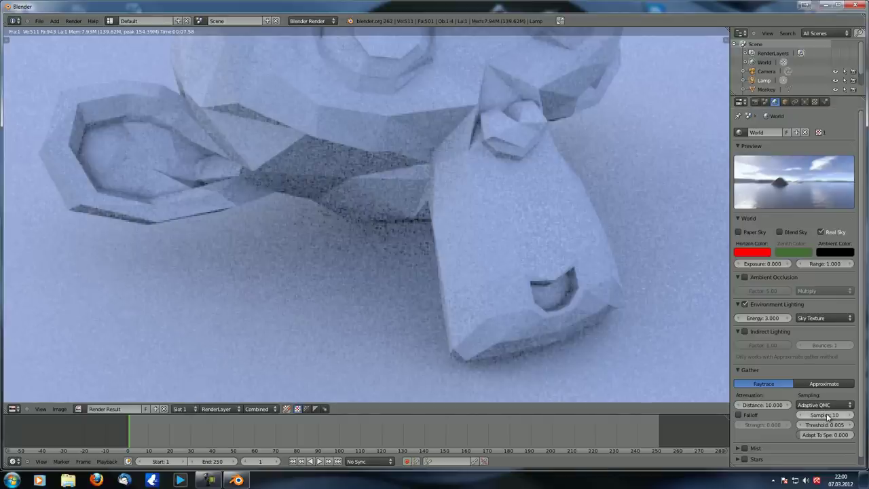
pyautogui.moveTo(398, 118); pyautogui.dragTo(387, 132, button='middle')
pyautogui.press('F12')
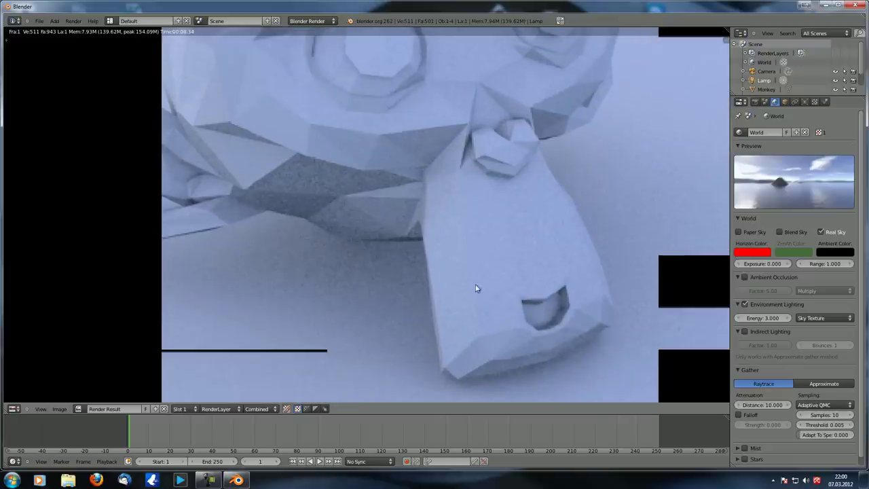
# - Change the sampling method to Constant QMC, render the scene and examine the shadows beneath the monkey head up close
pyautogui.click(823, 406)
pyautogui.click(822, 385)
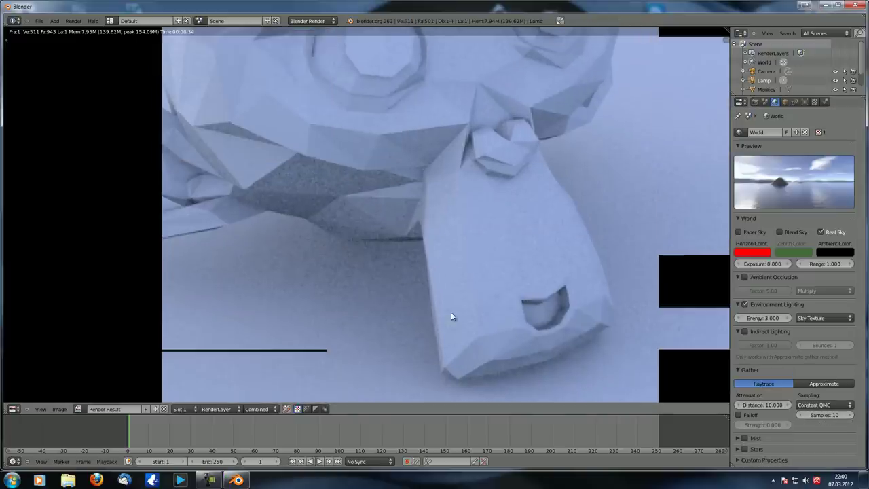
pyautogui.moveTo(414, 273); pyautogui.dragTo(418, 264, button='middle')
pyautogui.press('F12')
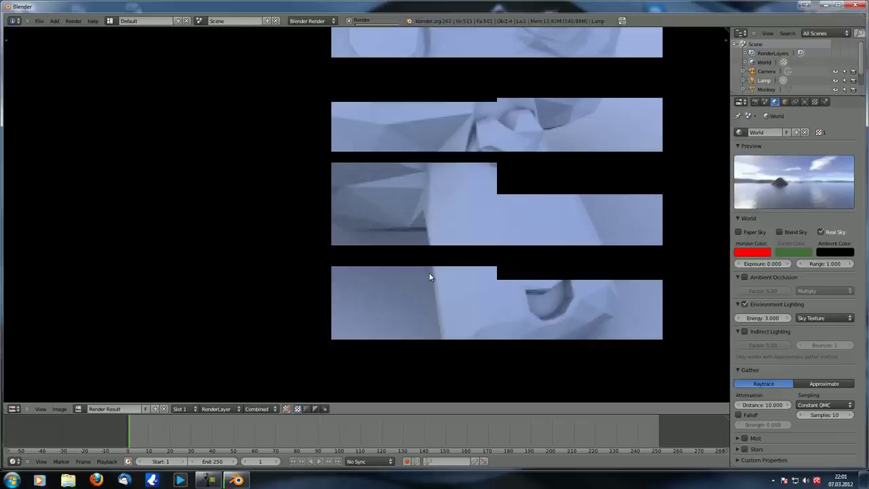
pyautogui.scroll(2, 387, 261)
pyautogui.scroll(-2, 407, 256)
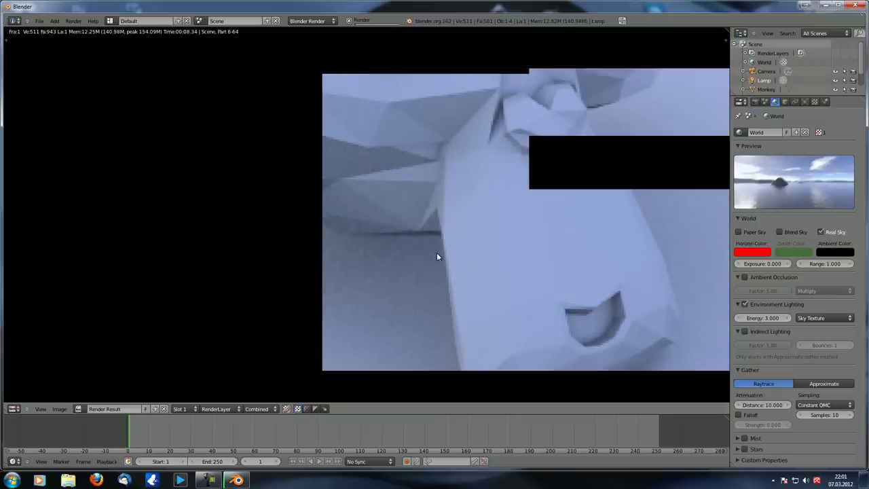
pyautogui.scroll(-2, 459, 224)
pyautogui.scroll(-3, 455, 234)
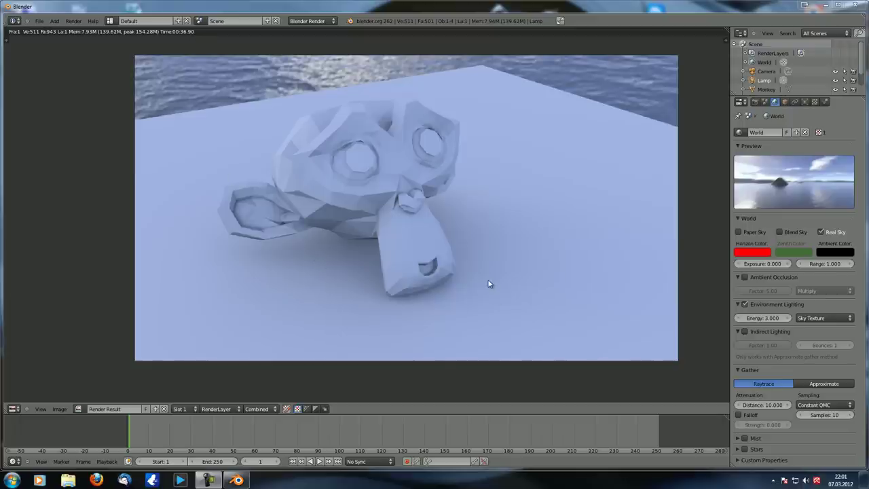
pyautogui.scroll(7, 370, 245)
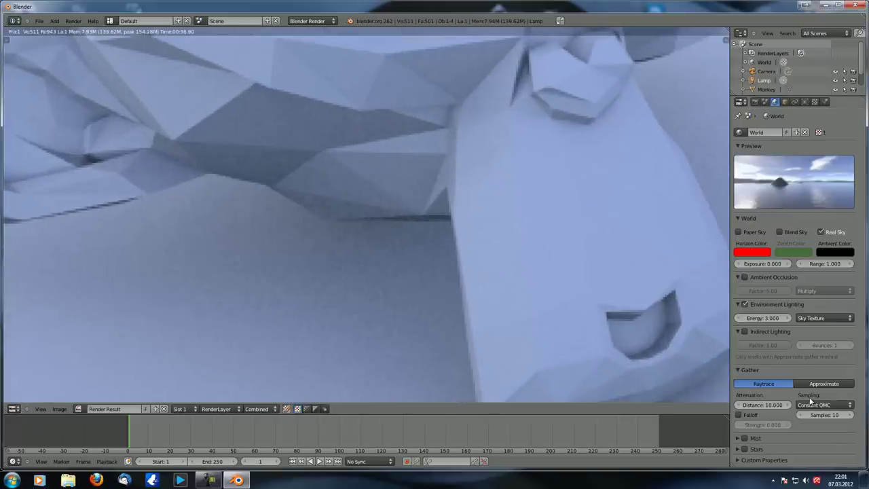
pyautogui.moveTo(549, 326); pyautogui.dragTo(567, 305, button='middle')
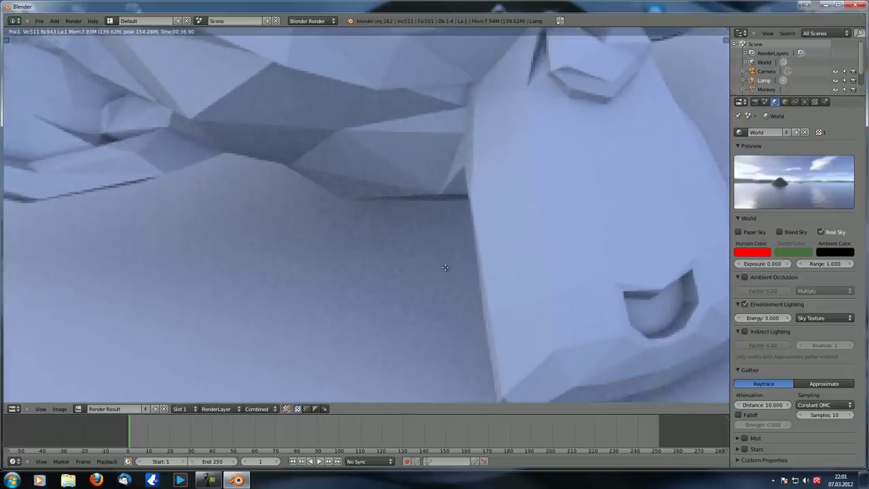
# - Set the sampling method to Constant Jittered and leave the render result for the 3D scene
pyautogui.click(830, 404)
pyautogui.click(827, 397)
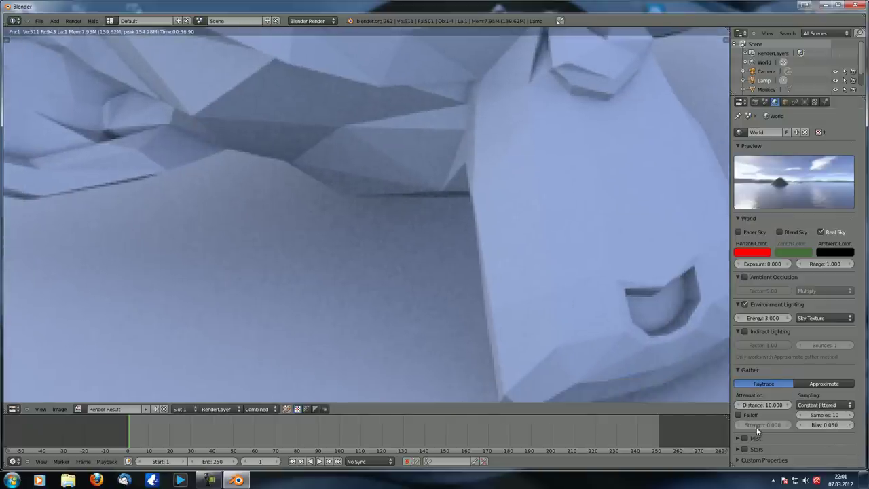
pyautogui.scroll(-3, 562, 315)
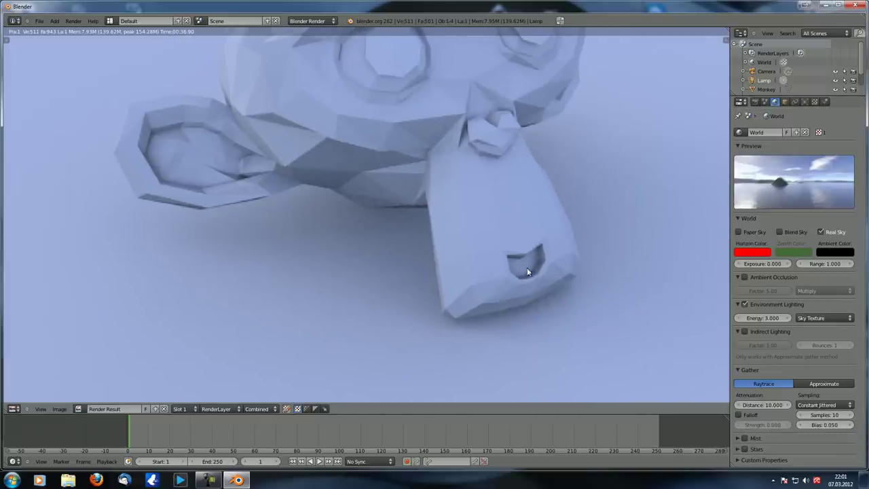
pyautogui.press('Escape')
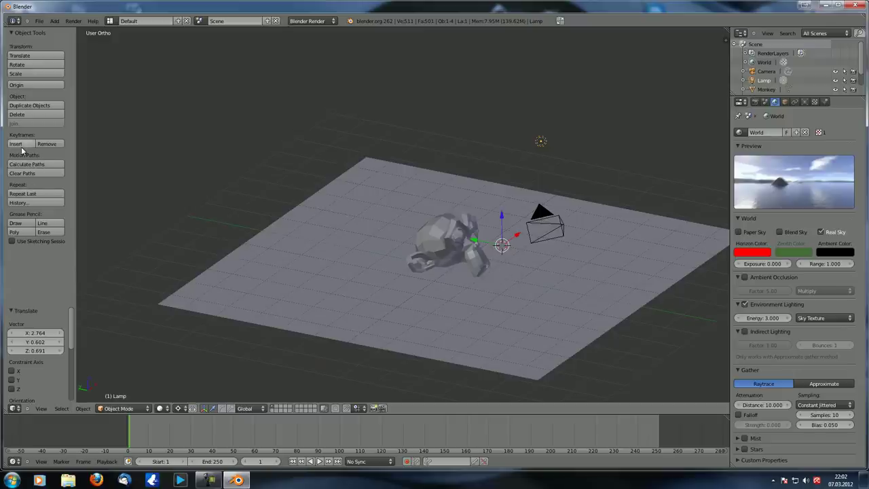
# - Apply smooth shading to the monkey head and view it from the other side
pyautogui.rightClick(462, 256)
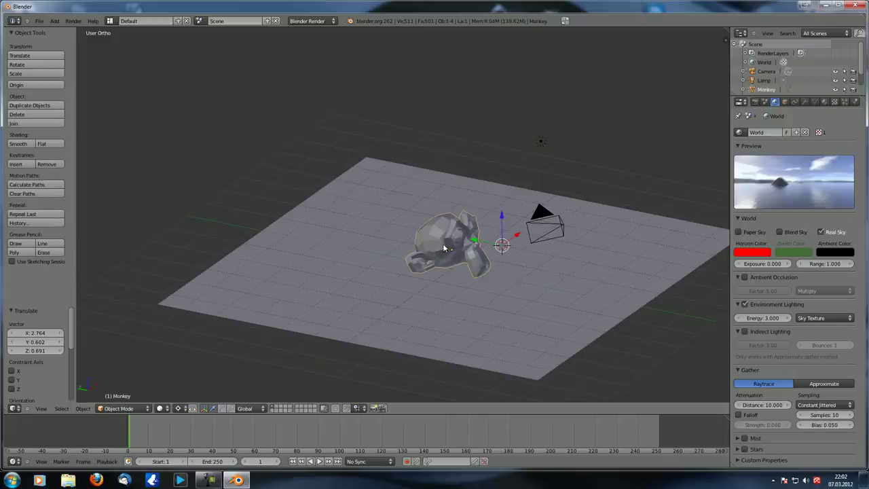
pyautogui.click(18, 143)
pyautogui.press('KP_4')
pyautogui.moveTo(435, 266); pyautogui.dragTo(475, 277, button='middle')
pyautogui.moveTo(453, 274); pyautogui.dragTo(340, 266, button='middle')
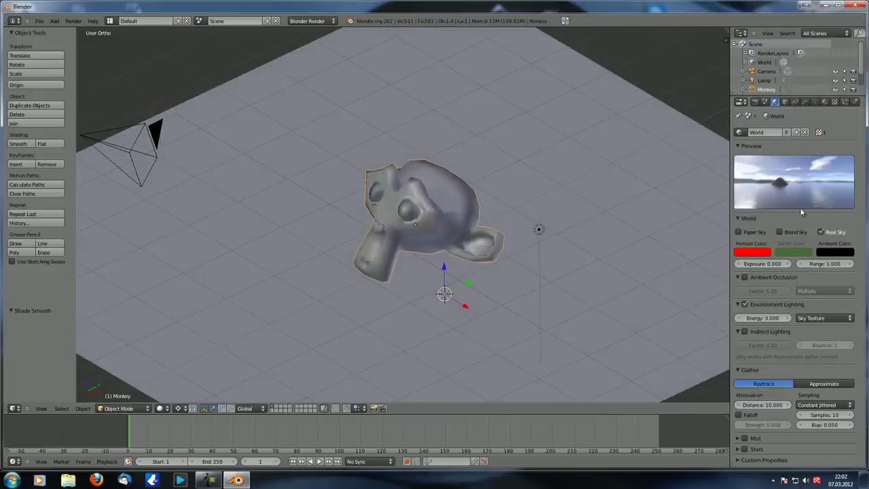
# - Set the environment lighting colour source to White
pyautogui.click(821, 318)
pyautogui.click(817, 308)
pyautogui.moveTo(626, 324); pyautogui.dragTo(480, 251, button='middle')
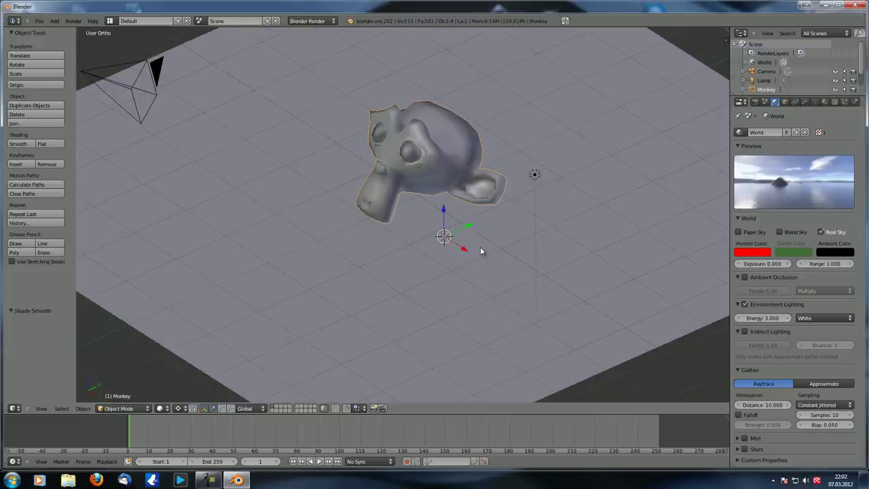
# - Return the gather sampling method to Constant QMC and render the scene with white environment lighting
pyautogui.click(824, 404)
pyautogui.click(834, 387)
pyautogui.click(824, 405)
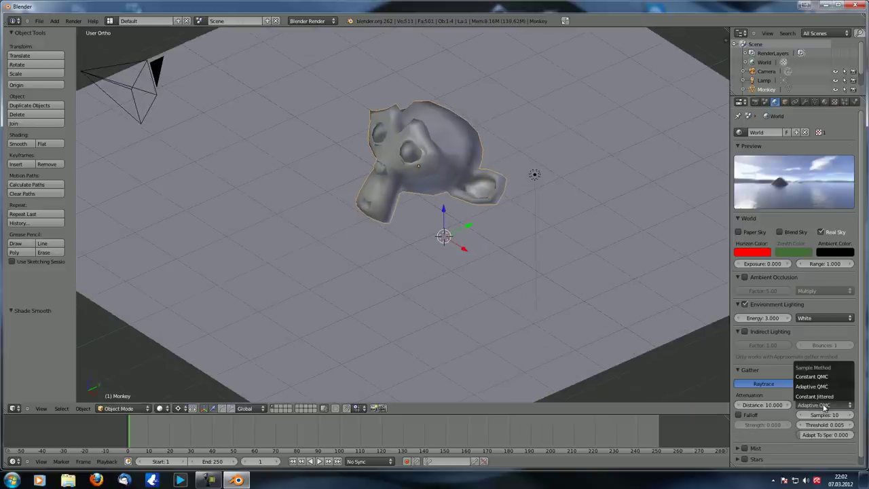
pyautogui.click(812, 376)
pyautogui.moveTo(699, 387); pyautogui.dragTo(527, 308, button='middle')
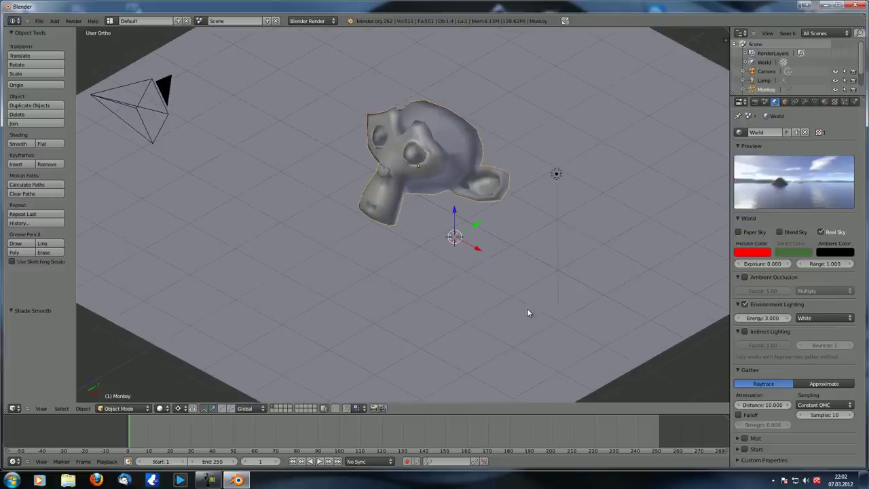
pyautogui.press('F12')
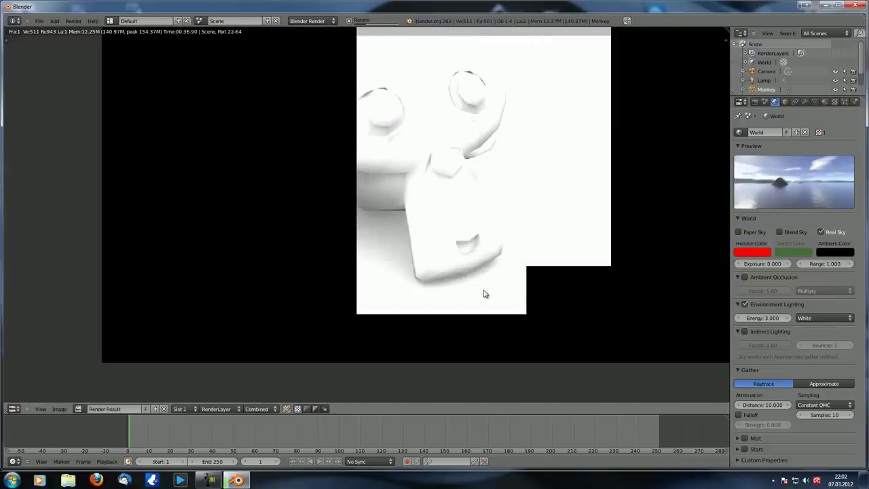
# - Set the environment lighting energy to 1, render the scene again and examine the shading on the monkey head
pyautogui.click(765, 318)
pyautogui.write('1')
pyautogui.press('Return')
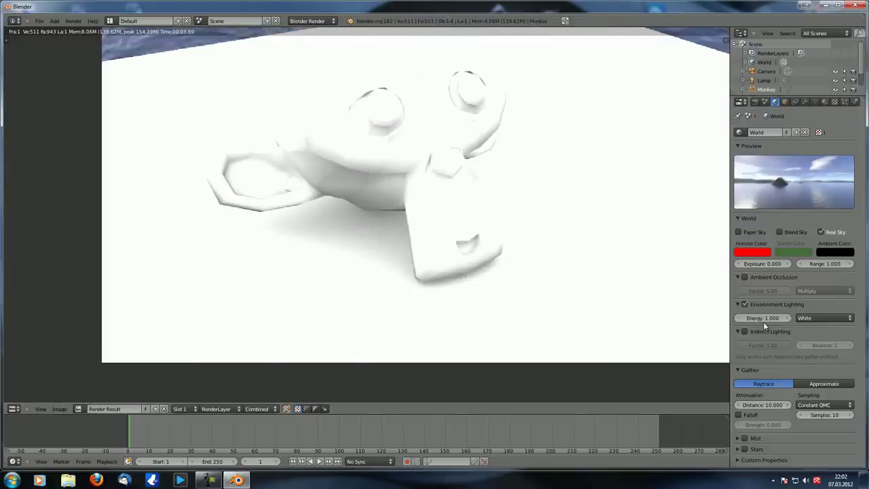
pyautogui.press('F12')
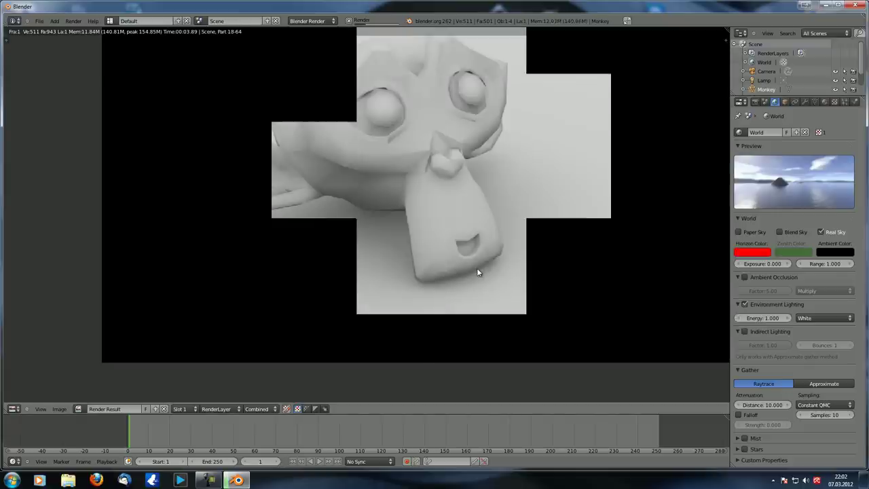
pyautogui.moveTo(511, 193); pyautogui.dragTo(482, 215, button='middle')
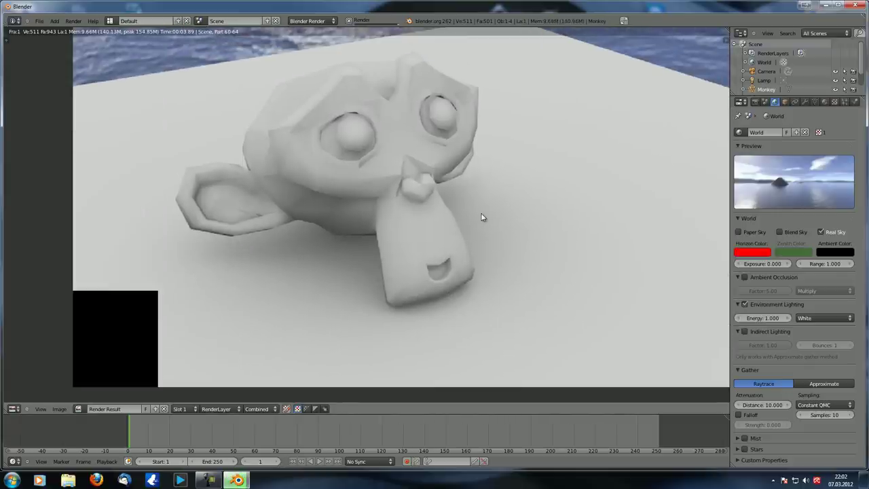
pyautogui.scroll(1, 457, 256)
pyautogui.moveTo(454, 254); pyautogui.dragTo(434, 277, button='middle')
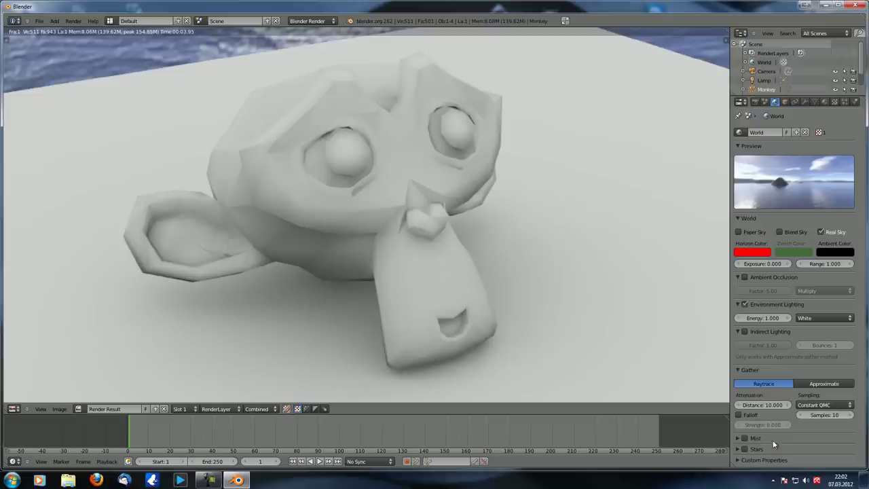
# - Switch the gather sampling method to Constant Jittered for the white environment lighting
pyautogui.click(841, 405)
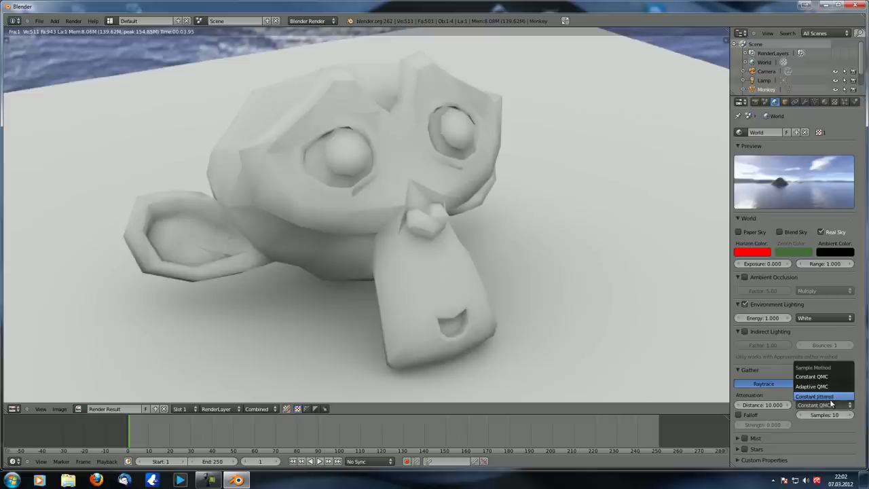
pyautogui.click(830, 397)
pyautogui.moveTo(498, 302); pyautogui.dragTo(519, 296, button='middle')
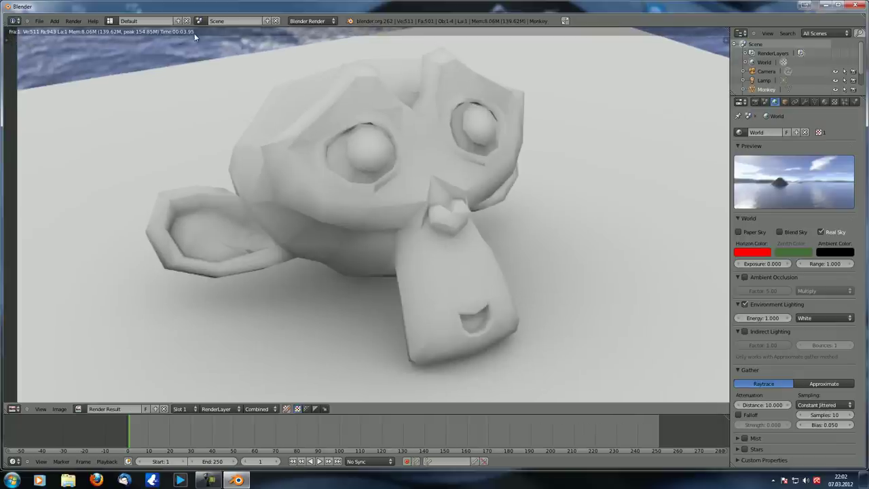
# - Render the scene with Constant Jittered sampling and examine the shading on the monkey head
pyautogui.moveTo(392, 205); pyautogui.dragTo(397, 202, button='middle')
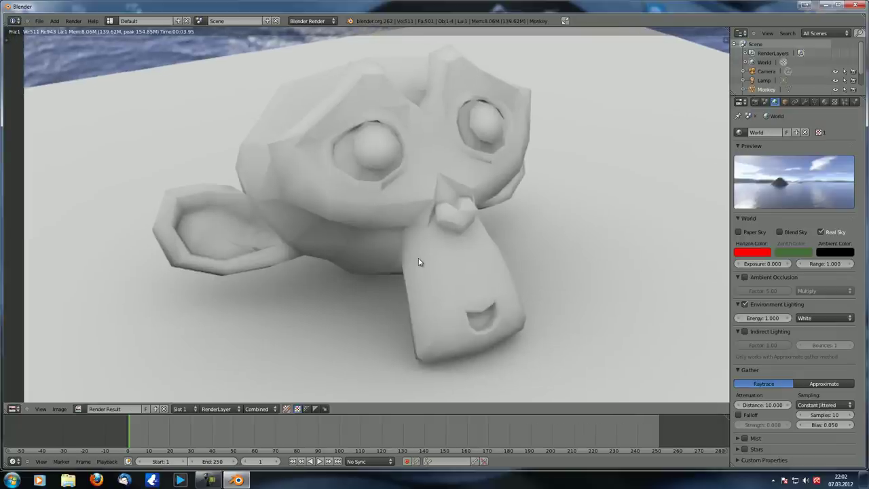
pyautogui.press('F12')
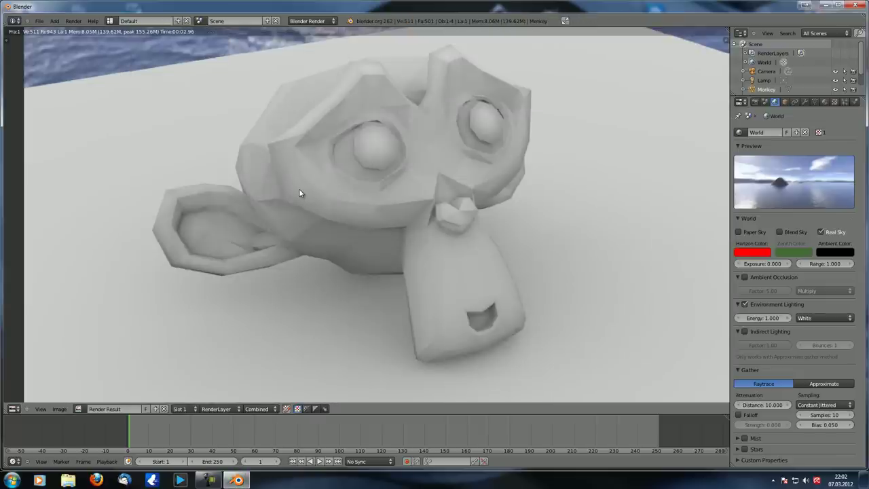
pyautogui.scroll(-3, 508, 312)
pyautogui.scroll(3, 435, 253)
pyautogui.moveTo(435, 252); pyautogui.dragTo(429, 264, button='middle')
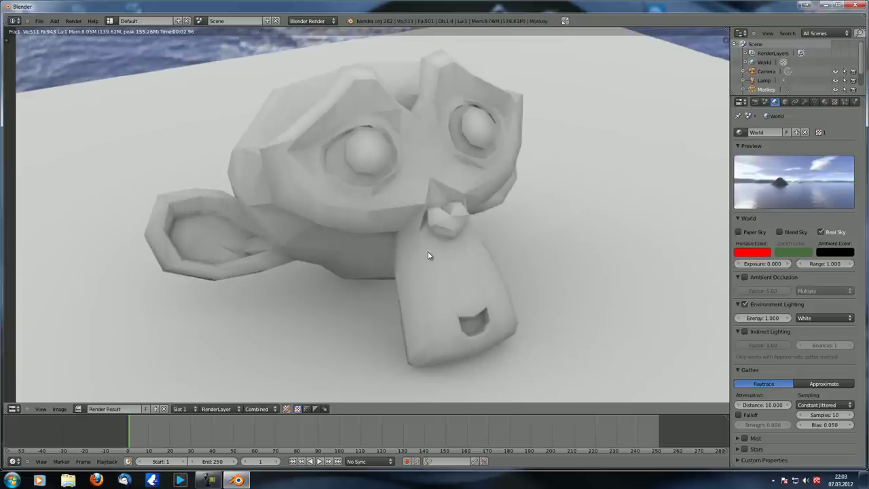
# - Set the Constant Jittered sampling bias to 0.5 and render the scene
pyautogui.click(821, 425)
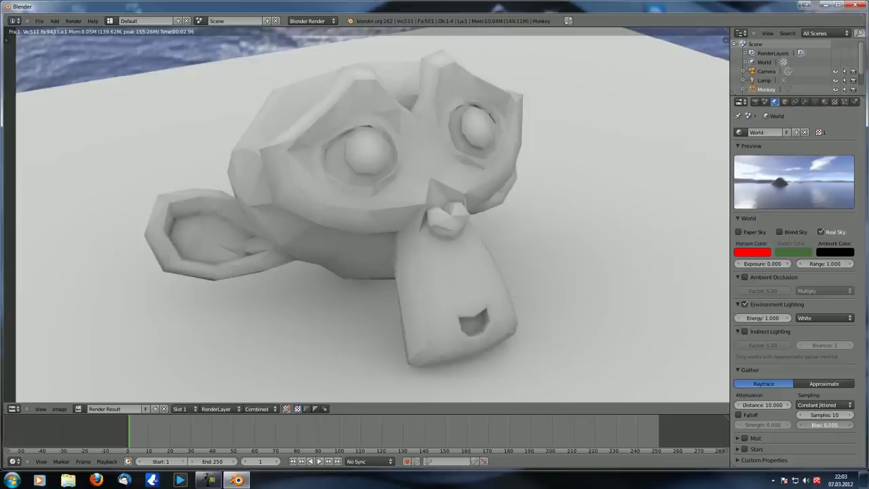
pyautogui.moveTo(460, 309); pyautogui.dragTo(439, 299, button='middle')
pyautogui.press('F12')
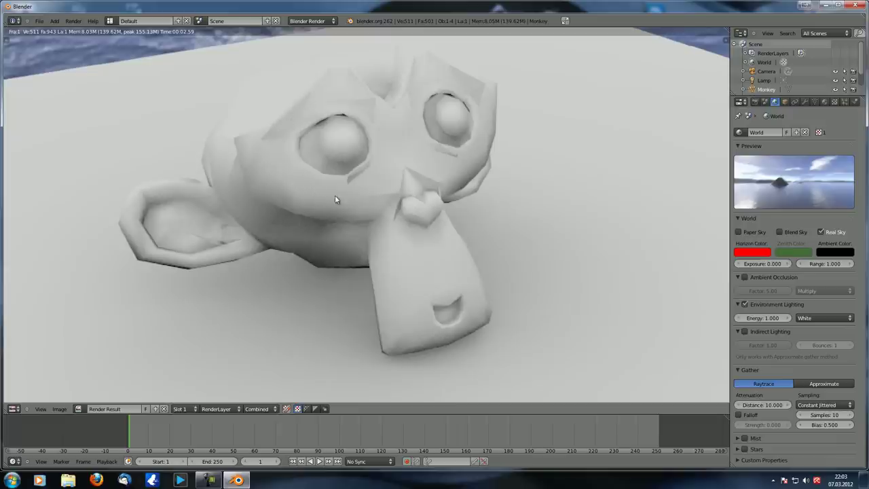
# - Lower the sampling bias to 0 and render the monkey head for comparison
pyautogui.moveTo(815, 427); pyautogui.dragTo(801, 427)
pyautogui.moveTo(429, 350); pyautogui.dragTo(423, 347, button='middle')
pyautogui.press('F12')
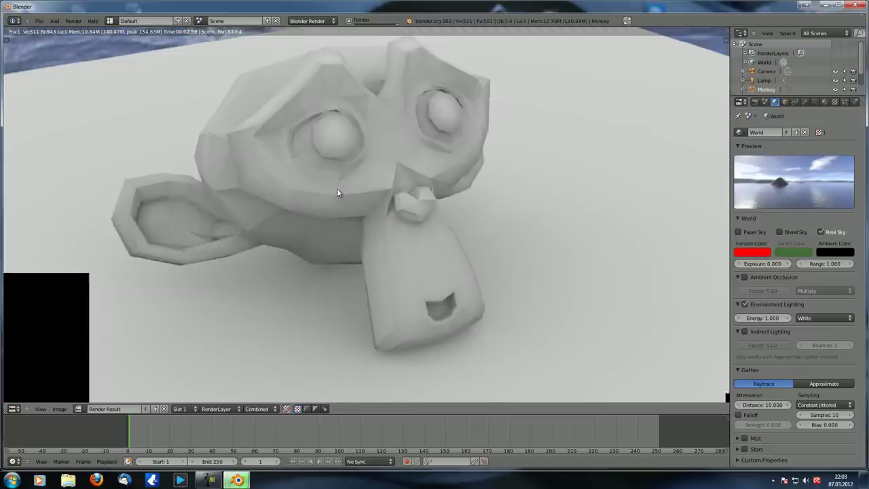
# - Raise the sampling bias back to 0.5, render again and inspect the monkey head
pyautogui.moveTo(825, 424); pyautogui.dragTo(842, 424)
pyautogui.press('F12')
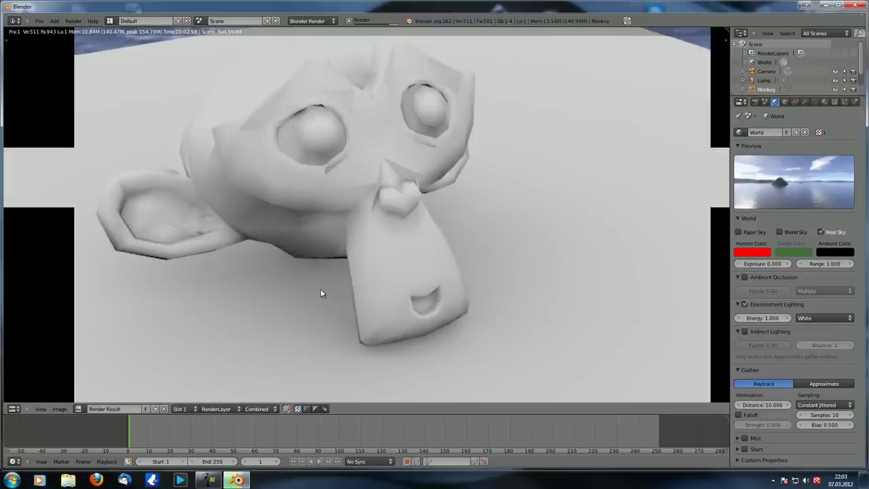
pyautogui.moveTo(451, 274); pyautogui.dragTo(486, 288, button='middle')
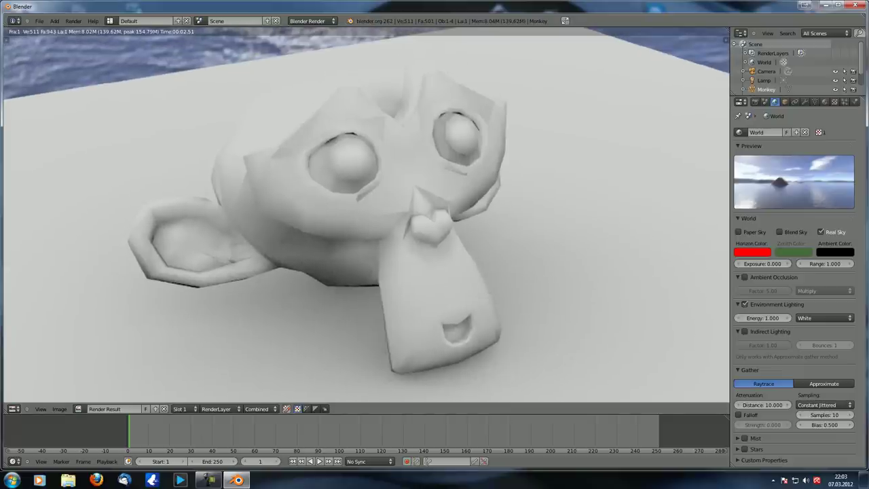
# - Switch the gather sampling method to Adaptive QMC, render the scene and inspect the shading
pyautogui.click(827, 405)
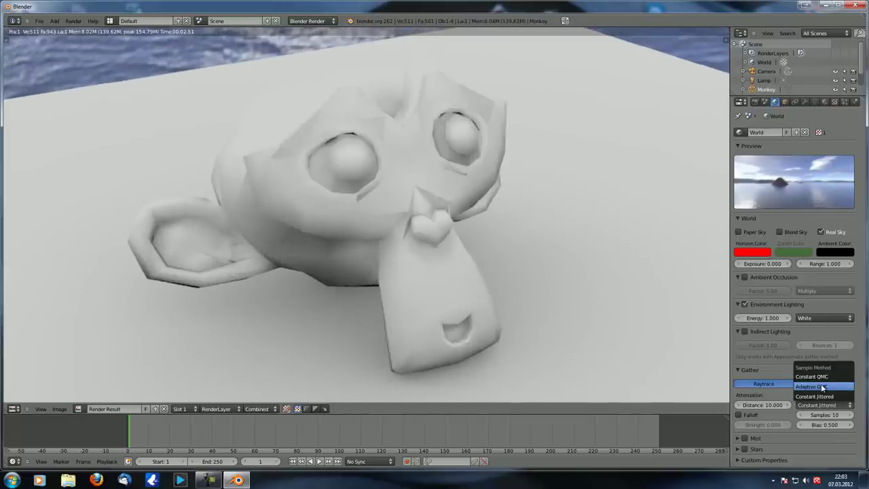
pyautogui.click(821, 385)
pyautogui.moveTo(572, 344); pyautogui.dragTo(475, 325, button='middle')
pyautogui.press('F12')
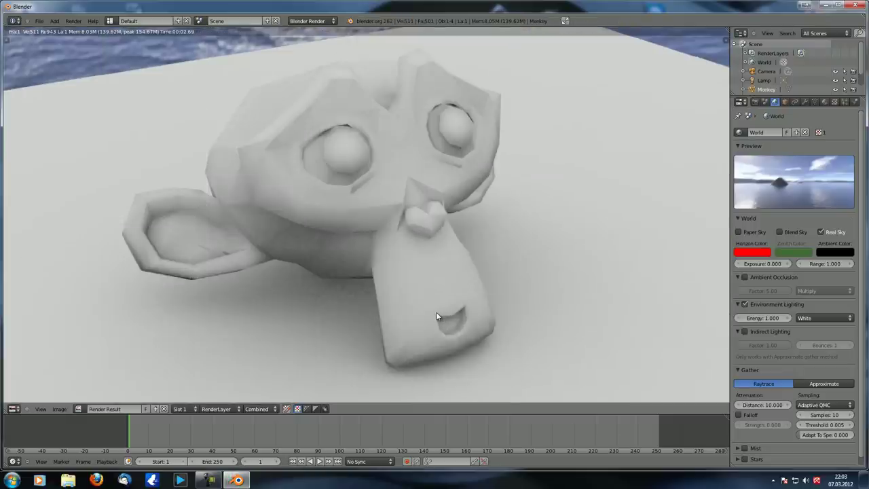
pyautogui.moveTo(384, 287); pyautogui.dragTo(403, 301, button='middle')
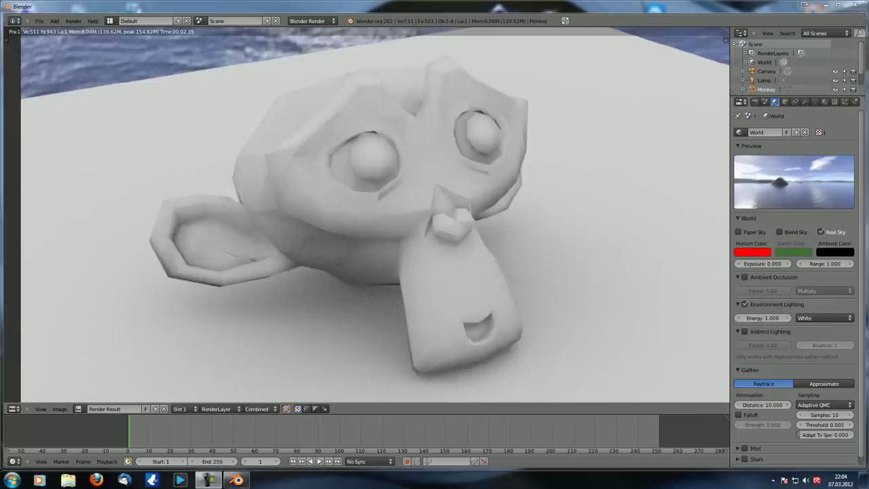
# - Keep Adaptive QMC as the sampling method, set its threshold to 0.1 and view the whole rendered image
pyautogui.click(819, 406)
pyautogui.click(820, 406)
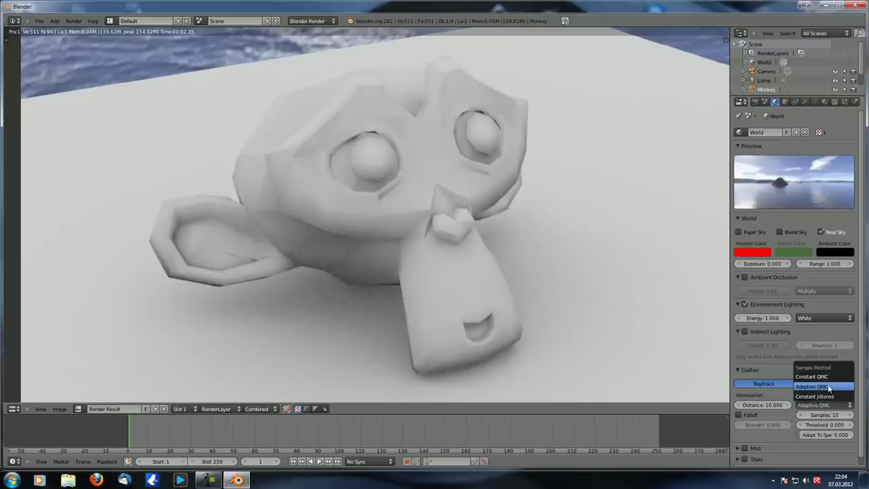
pyautogui.click(815, 385)
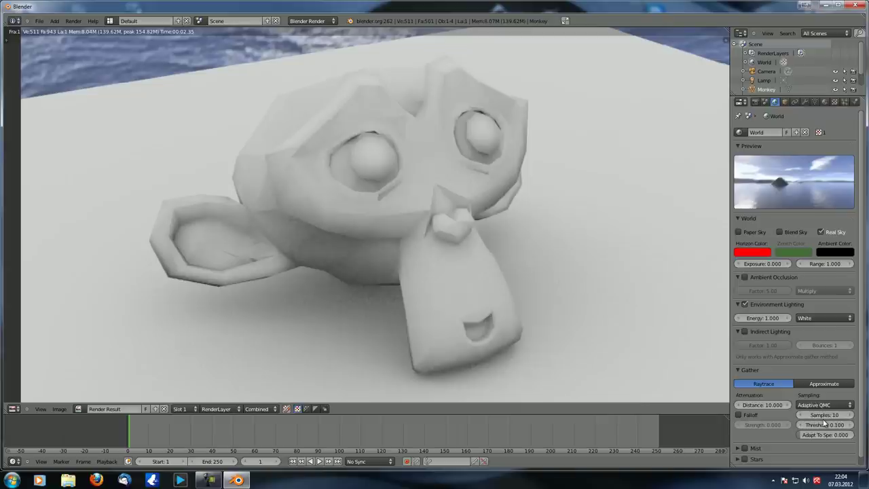
pyautogui.scroll(-3, 596, 369)
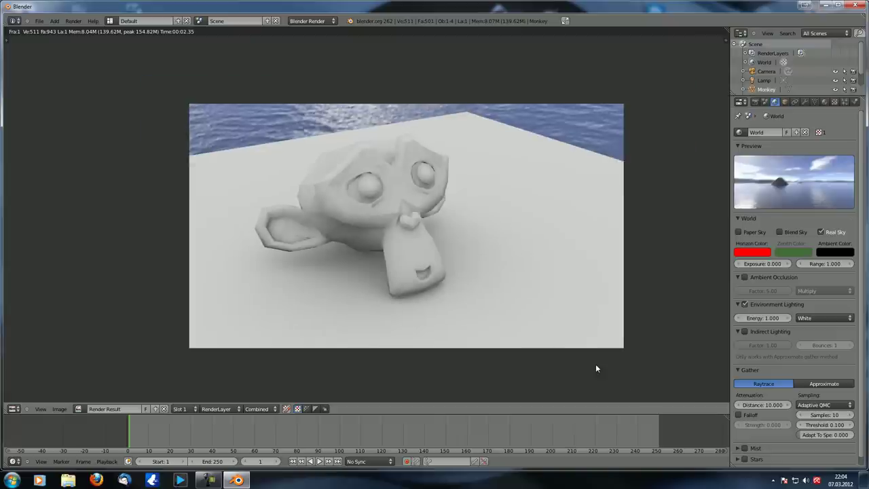
# - Leave the render result and examine the monkey head, ground plane, camera and lamp in the 3D scene
pyautogui.press('Escape')
pyautogui.moveTo(423, 213); pyautogui.dragTo(486, 231, button='middle')
pyautogui.scroll(3, 381, 192)
pyautogui.scroll(2, 528, 169)
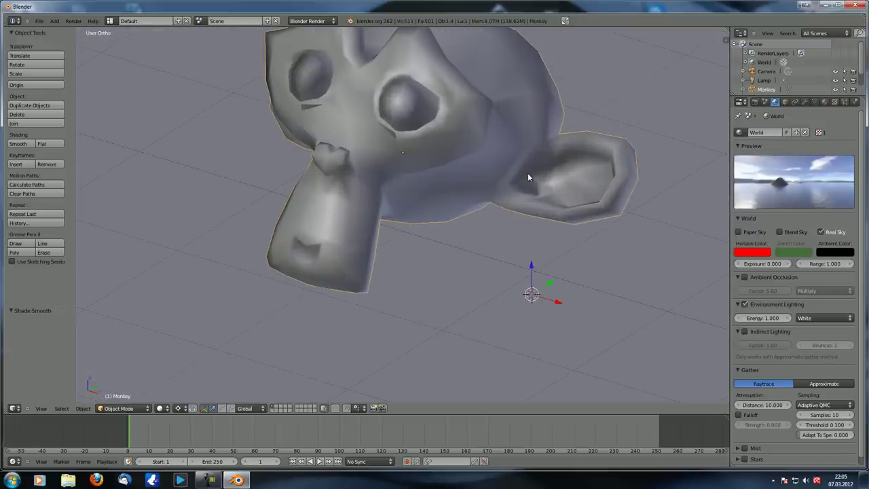
pyautogui.moveTo(531, 181); pyautogui.dragTo(521, 241, button='middle')
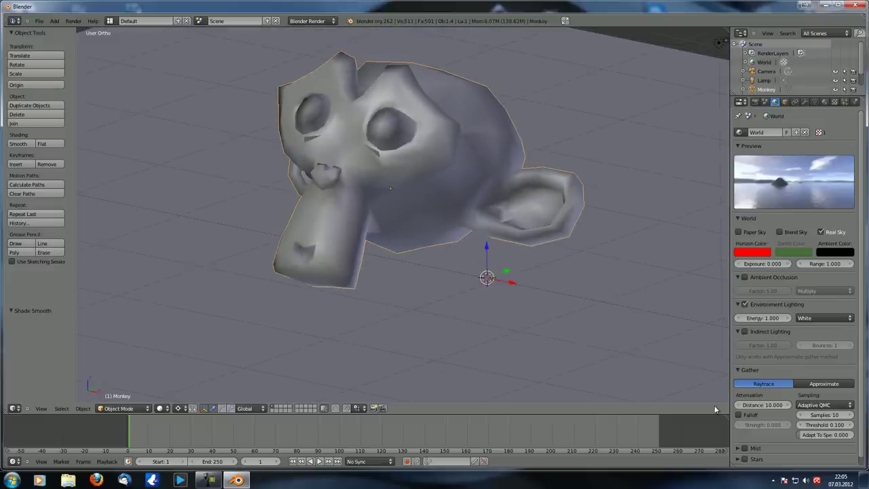
pyautogui.click(764, 406)
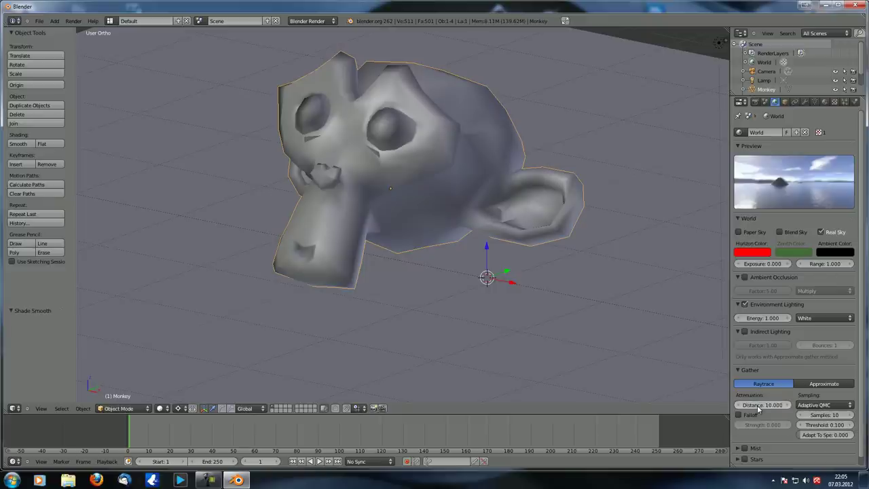
pyautogui.scroll(1, 461, 247)
pyautogui.scroll(-1, 461, 252)
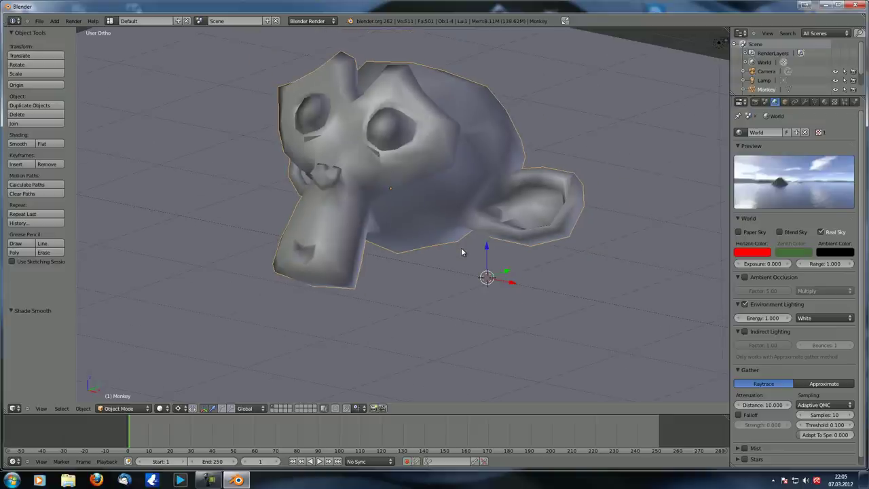
pyautogui.moveTo(435, 248); pyautogui.dragTo(448, 291, button='middle')
pyautogui.scroll(-3, 416, 289)
pyautogui.scroll(3, 416, 290)
pyautogui.scroll(-2, 416, 290)
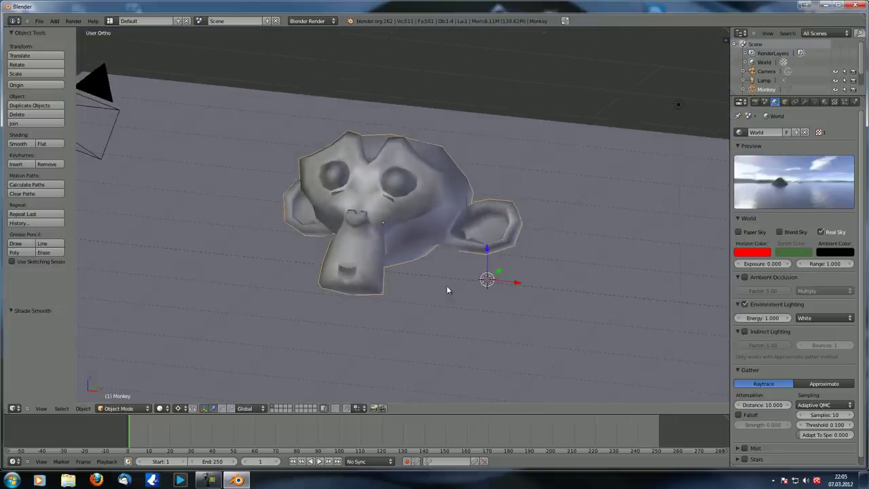
pyautogui.moveTo(427, 194); pyautogui.dragTo(460, 238, button='middle')
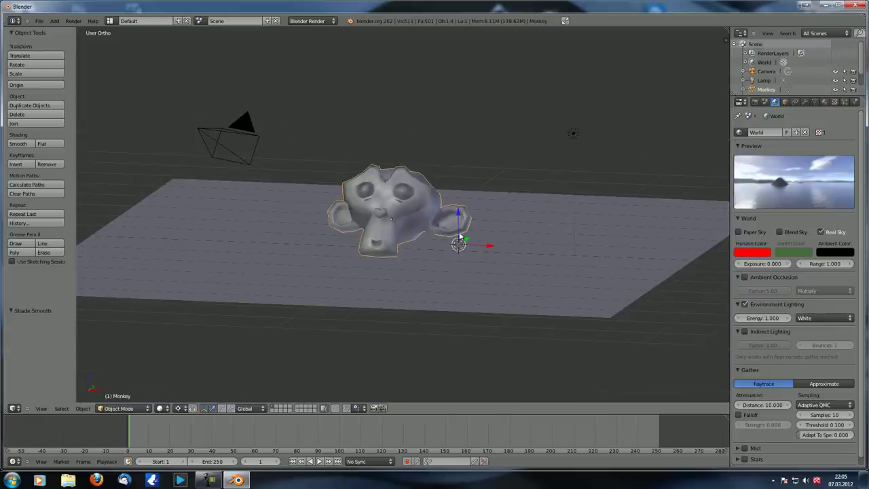
pyautogui.moveTo(631, 326); pyautogui.dragTo(678, 235, button='middle')
pyautogui.moveTo(339, 228); pyautogui.dragTo(421, 224, button='middle')
pyautogui.scroll(4, 421, 224)
# - Set the gather attenuation distance to 0.05, render the scene and examine the monkey head up close
pyautogui.click(763, 405)
pyautogui.write('0.05')
pyautogui.press('Return')
pyautogui.moveTo(475, 347); pyautogui.dragTo(436, 330, button='middle')
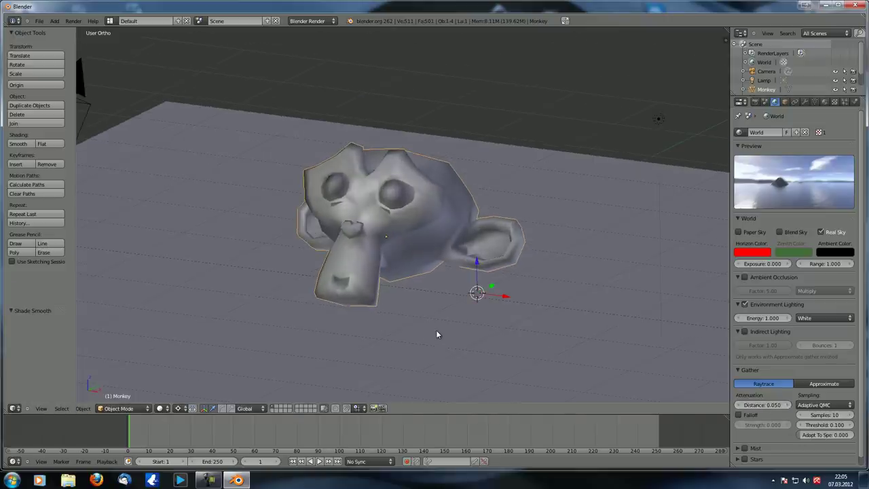
pyautogui.press('F12')
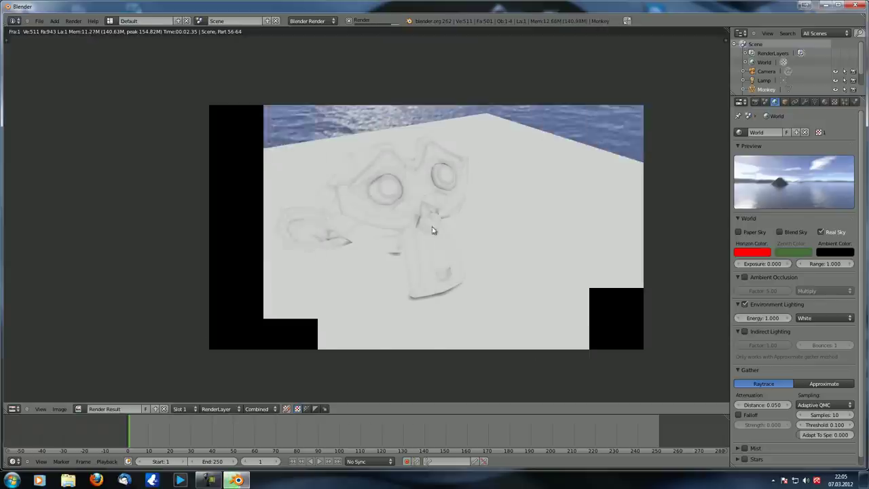
pyautogui.scroll(3, 425, 228)
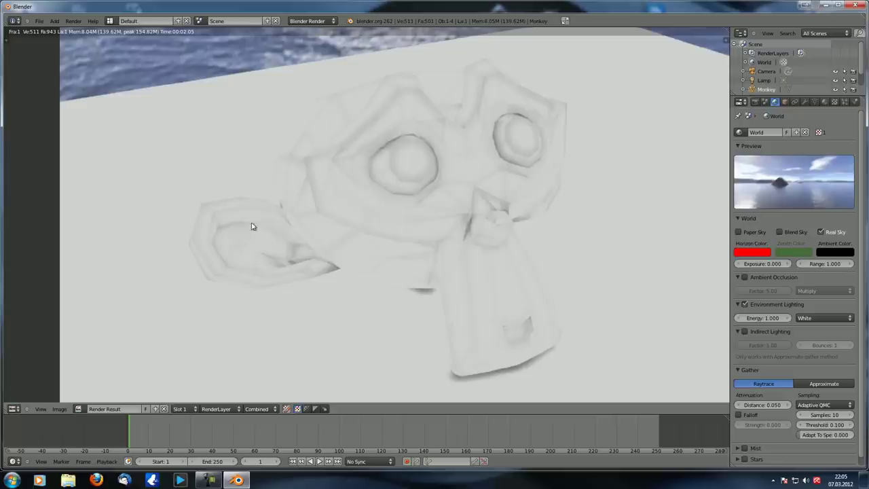
# - Set the attenuation distance to 10 and render the scene again
pyautogui.click(758, 405)
pyautogui.write('1')
pyautogui.press('F12')
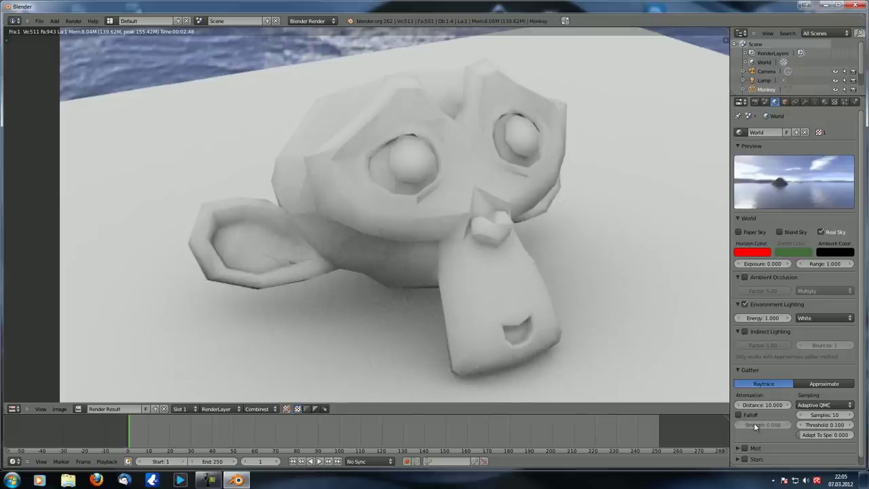
# - Raise the attenuation distance to 10000 and render the monkey head
pyautogui.moveTo(762, 405); pyautogui.dragTo(801, 405)
pyautogui.moveTo(492, 294); pyautogui.dragTo(430, 275, button='middle')
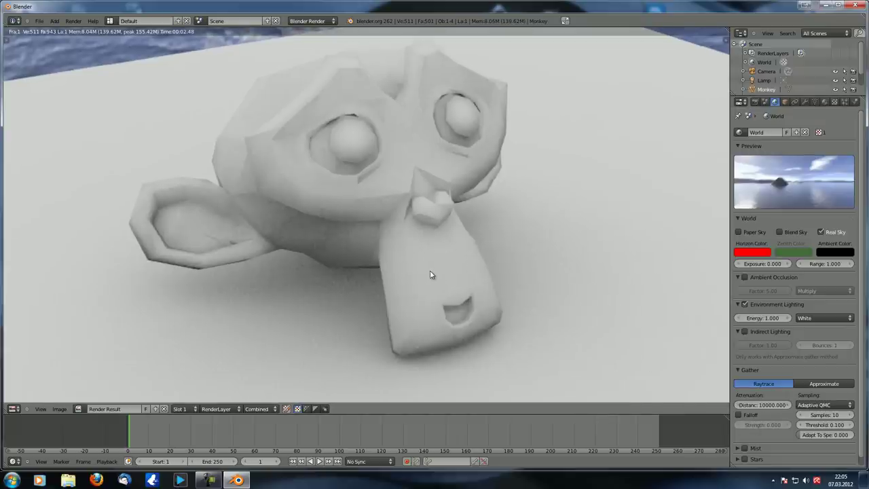
pyautogui.press('F12')
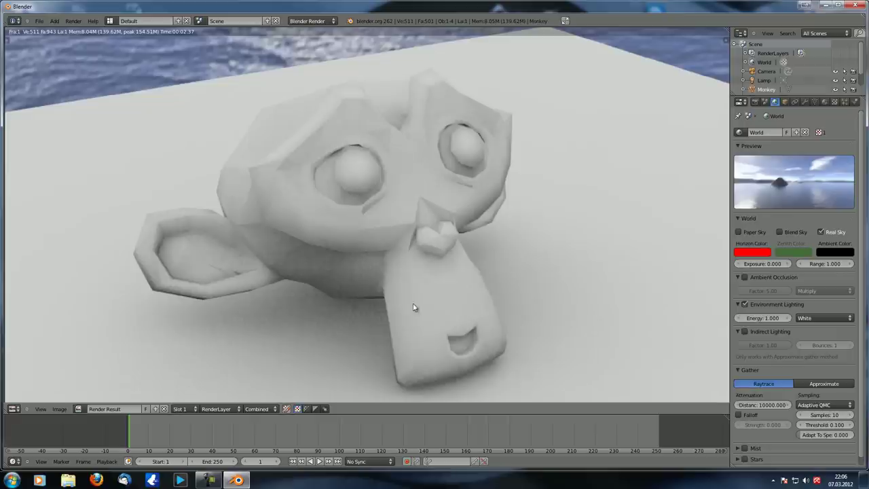
# - Return the attenuation distance to 10 and enable the gather falloff
pyautogui.click(762, 406)
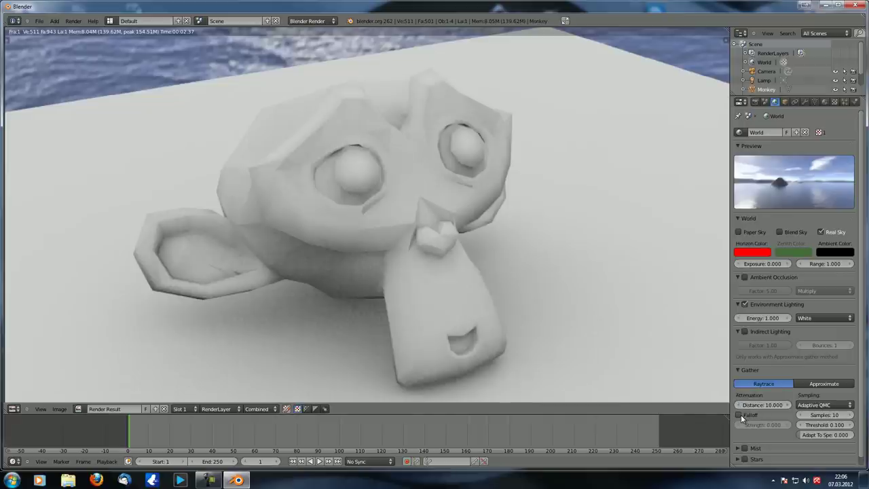
pyautogui.click(739, 415)
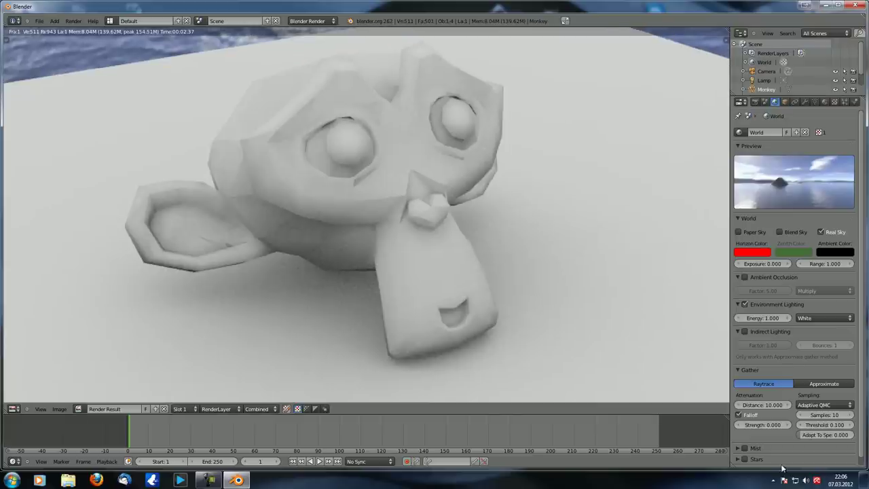
# - Set the falloff strength to 50 and render the scene
pyautogui.moveTo(763, 425)
pyautogui.mouseDown()
pyautogui.moveTo(753, 428)
pyautogui.moveTo(767, 428)
pyautogui.mouseUp()
pyautogui.click(767, 425)
pyautogui.write('50')
pyautogui.press('Return')
pyautogui.press('F12')
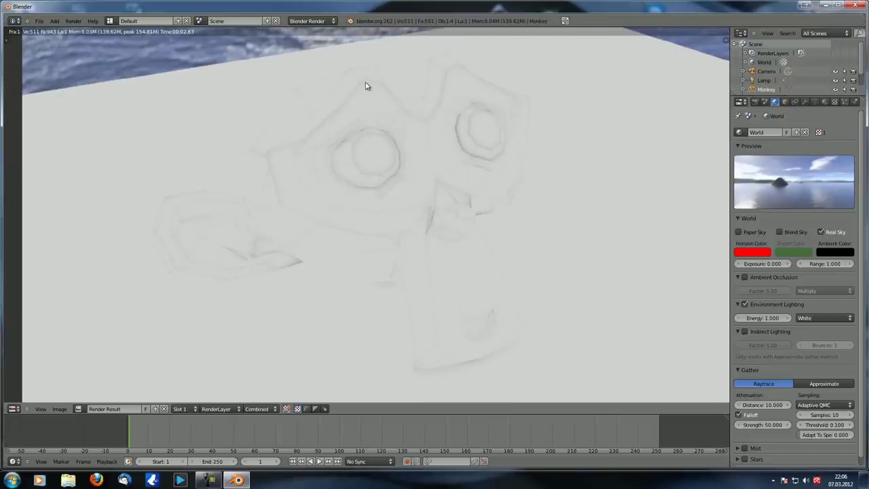
# - Return to the 3D scene, give the monkey head flat shading and render it again
pyautogui.press('Escape')
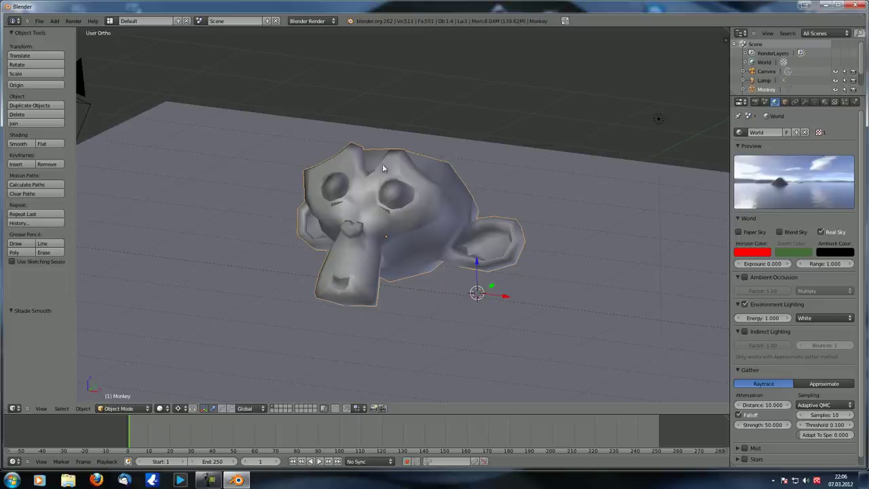
pyautogui.click(41, 143)
pyautogui.moveTo(170, 184); pyautogui.dragTo(267, 210, button='middle')
pyautogui.press('F12')
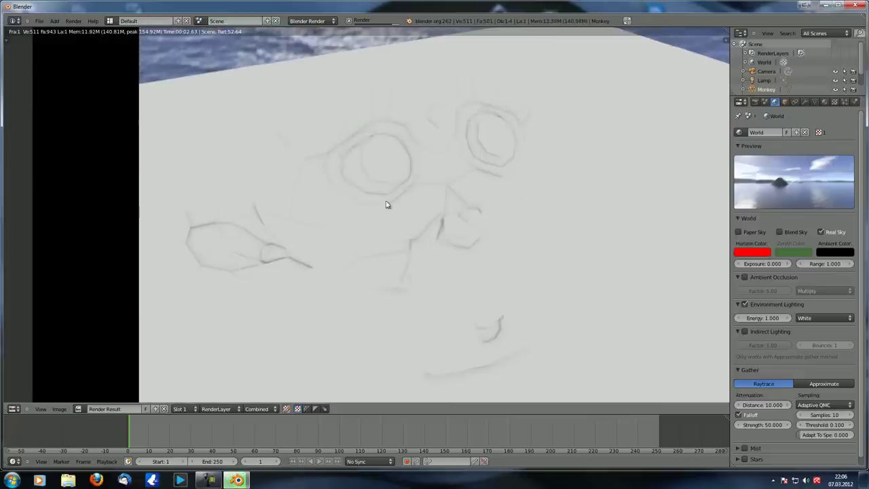
pyautogui.moveTo(435, 203); pyautogui.dragTo(450, 233, button='middle')
# - Set the falloff strength to -50 and render the flat-shaded monkey head
pyautogui.click(761, 425)
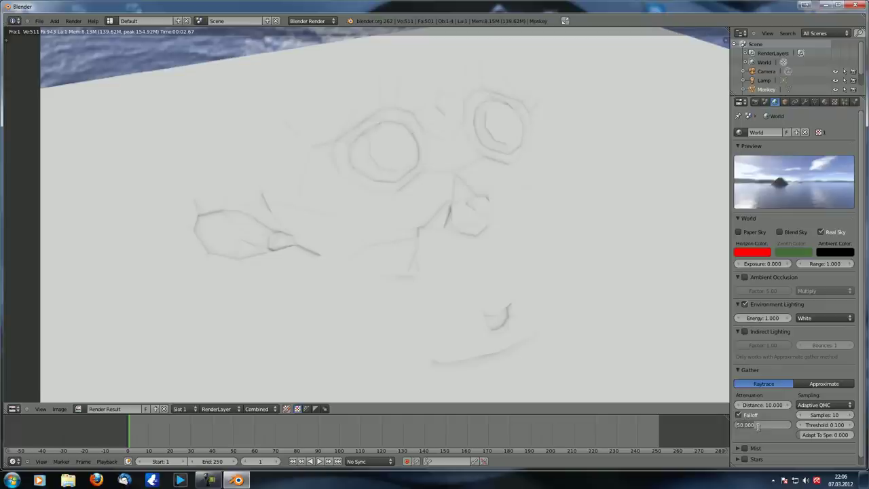
pyautogui.write('-50')
pyautogui.press('Return')
pyautogui.moveTo(459, 155); pyautogui.dragTo(431, 151, button='middle')
pyautogui.press('F12')
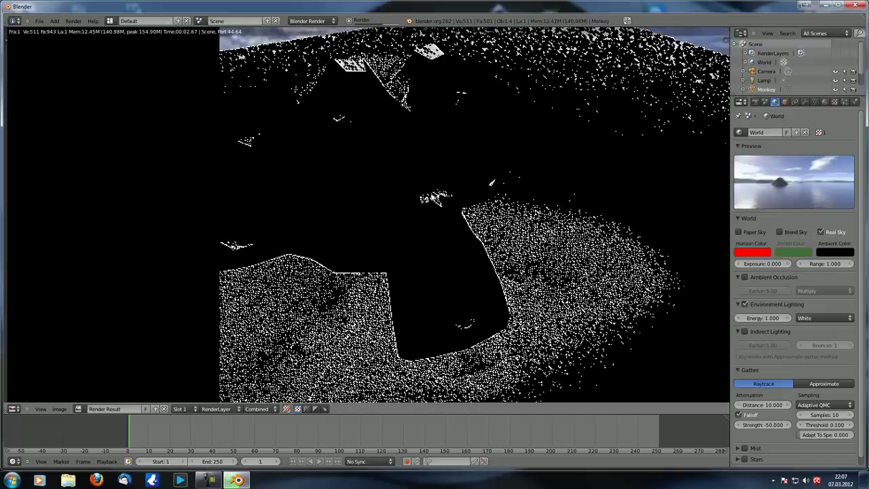
# - Leave the render, set the falloff strength to -5 and render the scene again
pyautogui.press('Escape')
pyautogui.click(763, 425)
pyautogui.write('5')
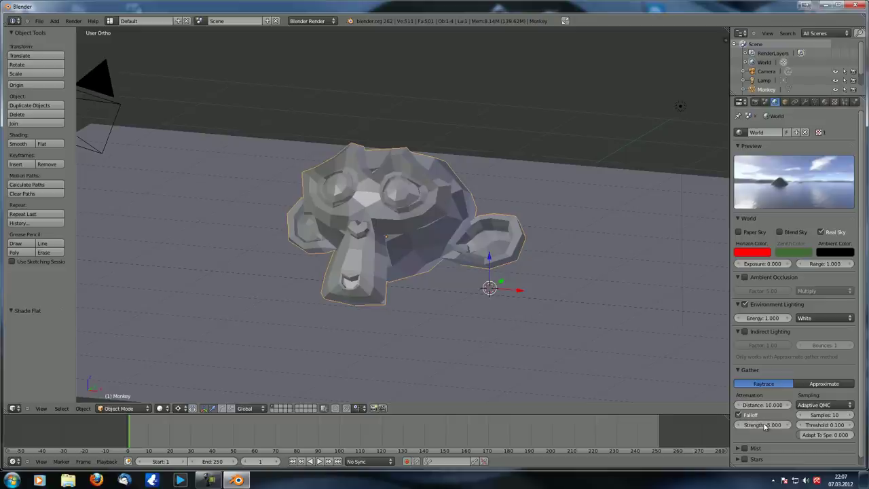
pyautogui.press('Return')
pyautogui.moveTo(587, 302); pyautogui.dragTo(571, 300, button='middle')
pyautogui.press('F12')
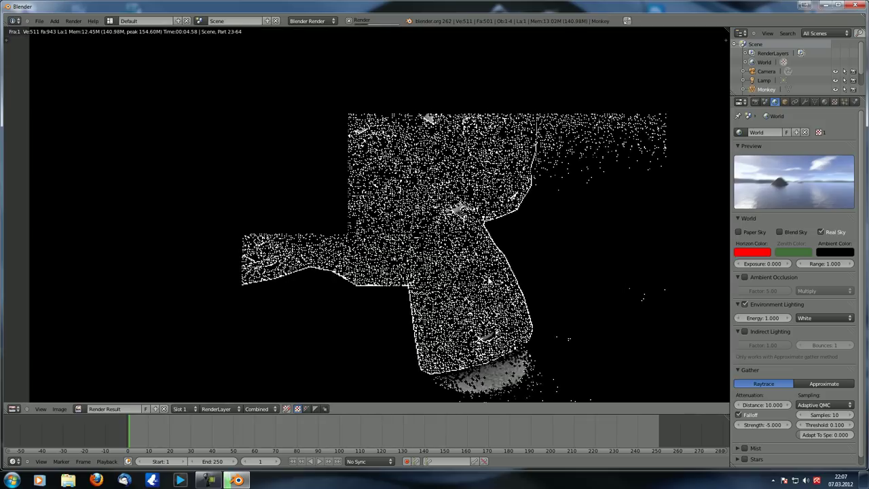
# - Examine the noisy render of the monkey head up close and return to the 3D scene
pyautogui.scroll(5, 468, 307)
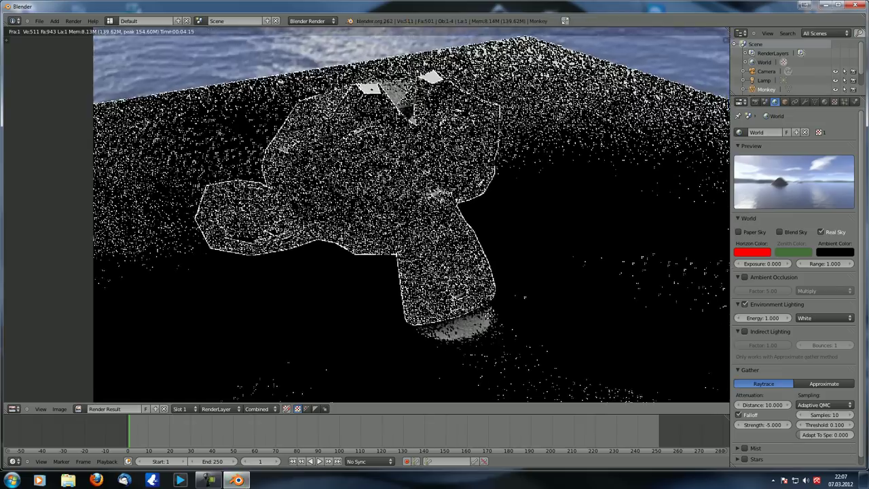
pyautogui.scroll(2, 469, 307)
pyautogui.scroll(-4, 533, 250)
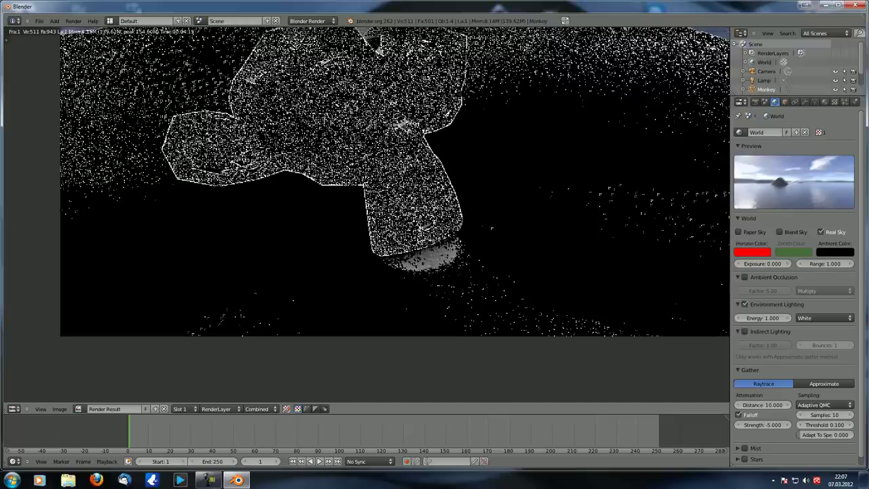
pyautogui.scroll(3, 377, 224)
pyautogui.press('Escape')
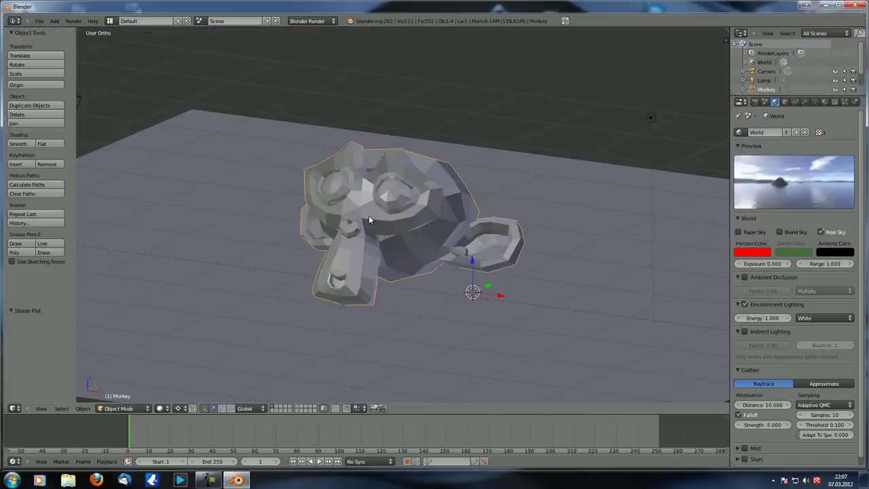
# - Set the gather falloff strength to -0.1 and render the scene
pyautogui.click(765, 424)
pyautogui.write('1')
pyautogui.press('Return')
pyautogui.press('F12')
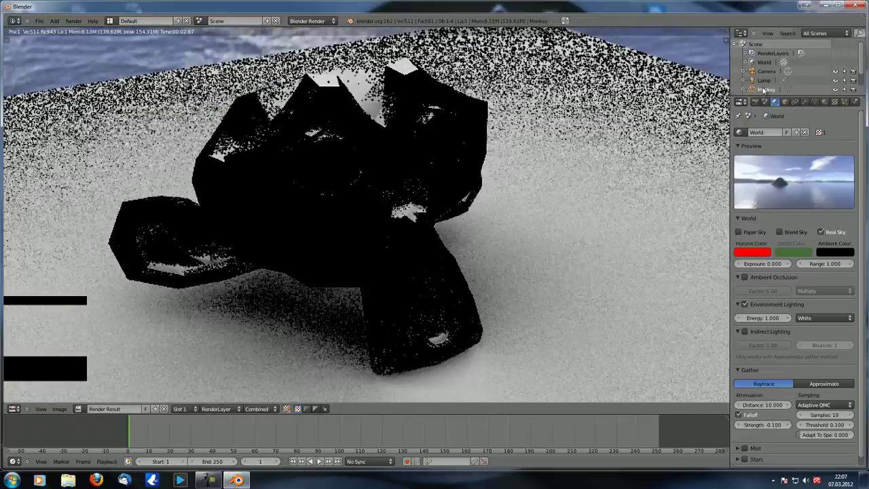
pyautogui.moveTo(387, 126); pyautogui.dragTo(384, 131, button='middle')
pyautogui.press('F12')
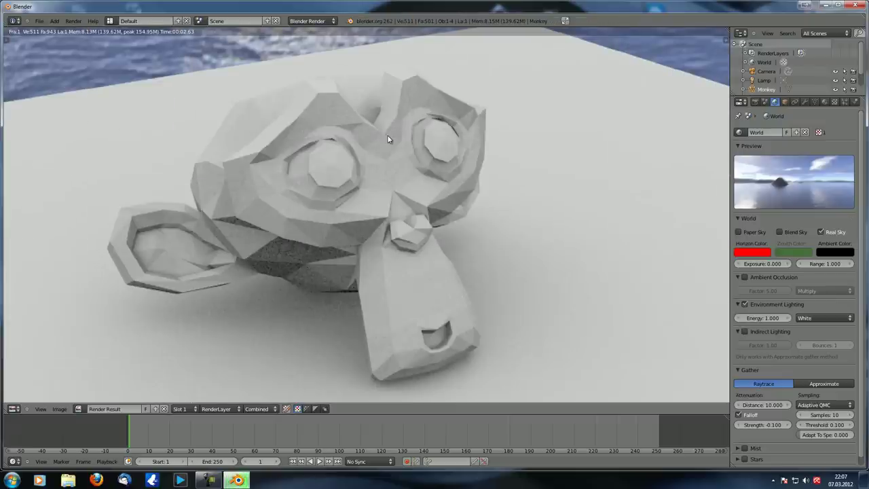
# - Set the gather falloff strength to -0.3 and render the monkey head again
pyautogui.click(762, 424)
pyautogui.press('BackSpace')
pyautogui.write('-0.3')
pyautogui.press('Return')
pyautogui.press('F12')
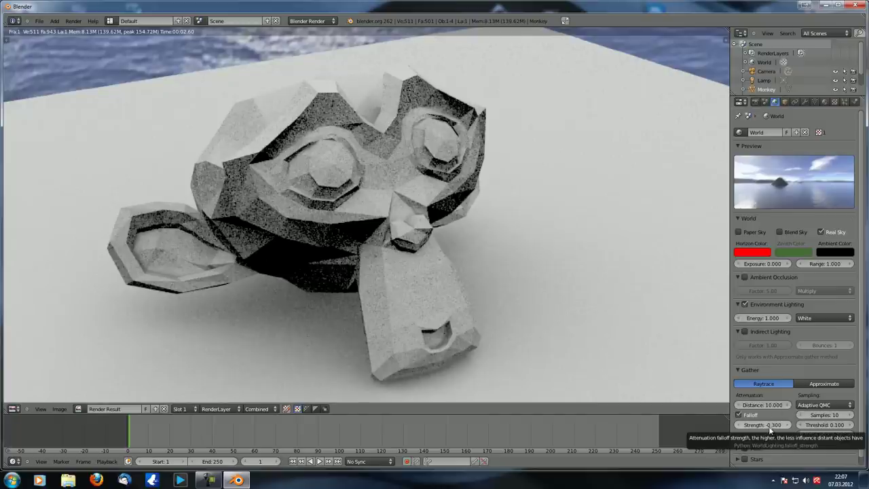
# - Disable the gather falloff with Adaptive QMC kept as the sampling method, and expand the Mist settings
pyautogui.click(739, 414)
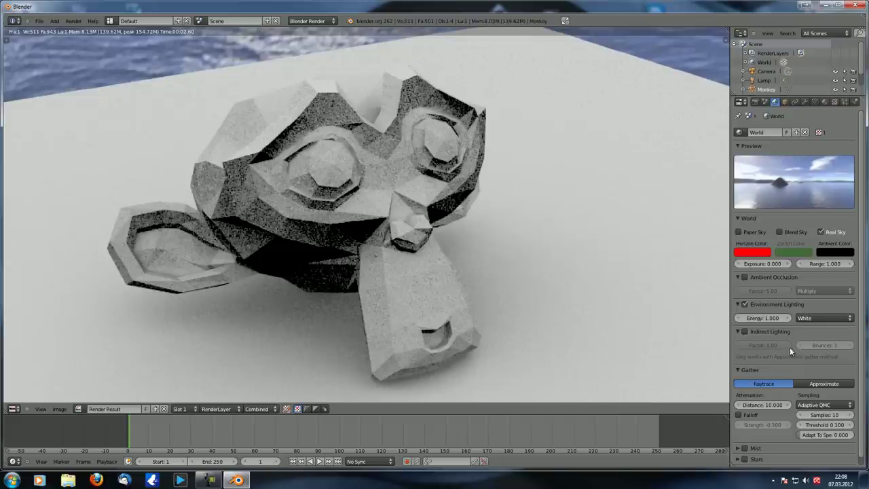
pyautogui.click(830, 405)
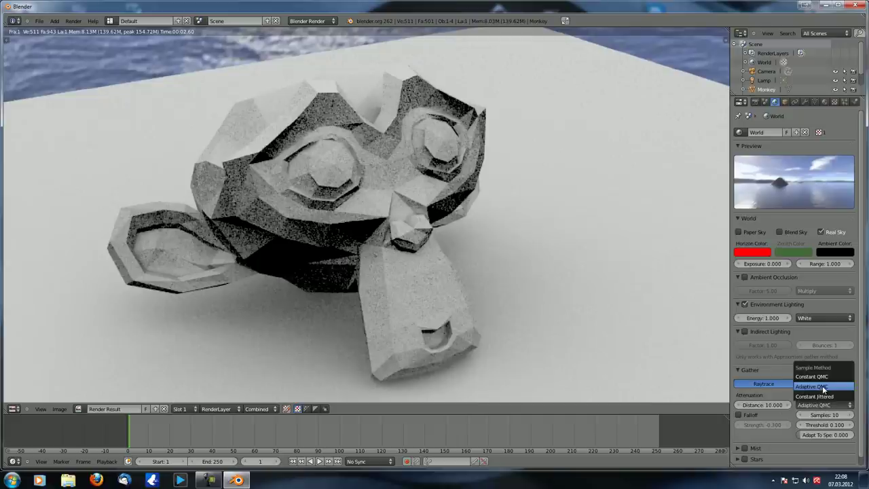
pyautogui.click(823, 385)
pyautogui.click(769, 448)
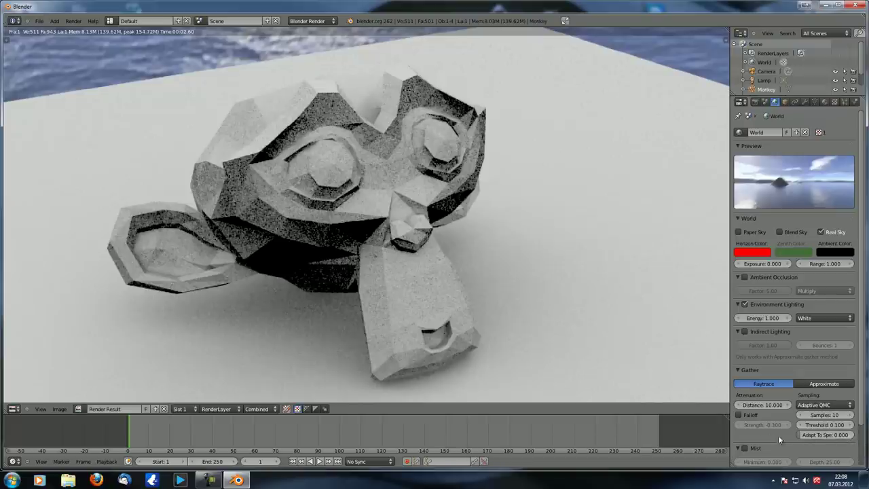
# - Switch the gather method to Approximate and render the monkey head
pyautogui.click(821, 384)
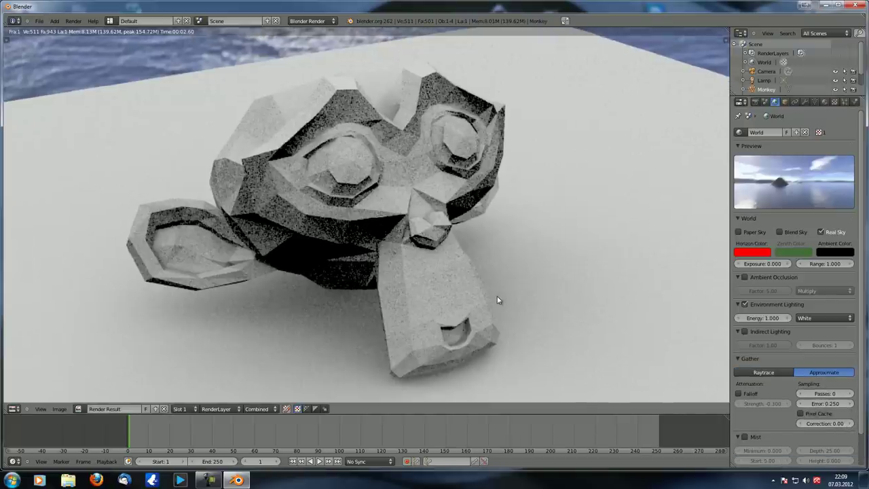
pyautogui.press('F12')
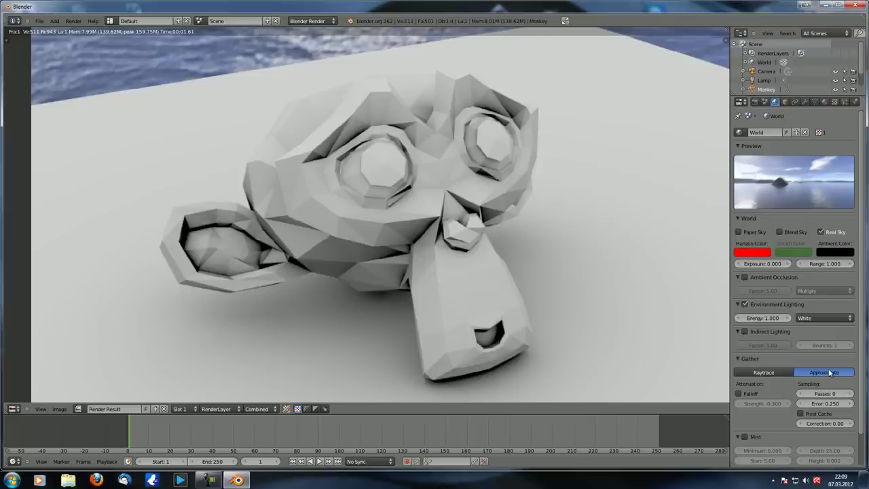
pyautogui.moveTo(479, 315); pyautogui.dragTo(457, 306, button='middle')
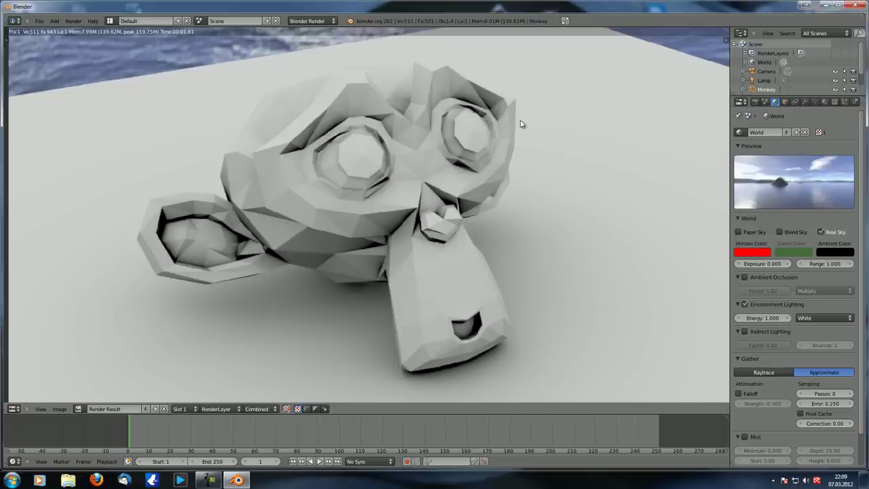
# - Set the Approximate sampling passes to 1 and render the scene again
pyautogui.moveTo(454, 285); pyautogui.dragTo(448, 257, button='middle')
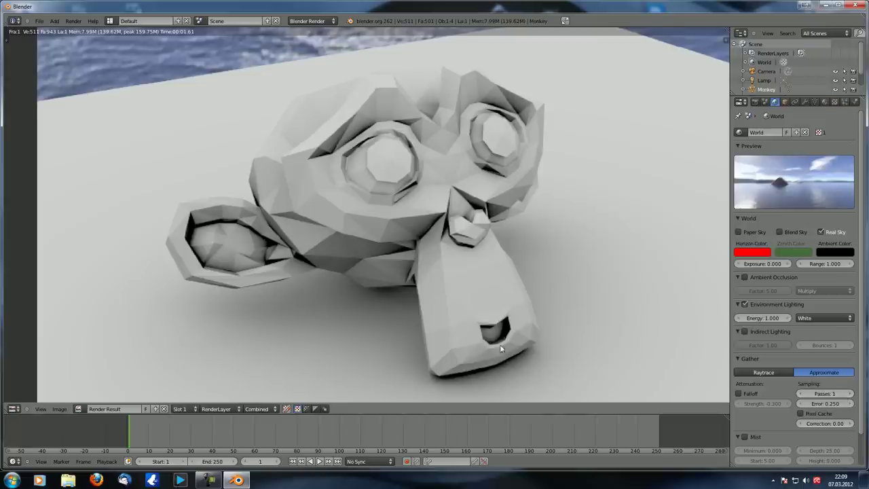
pyautogui.moveTo(500, 344); pyautogui.dragTo(483, 330, button='middle')
pyautogui.press('F12')
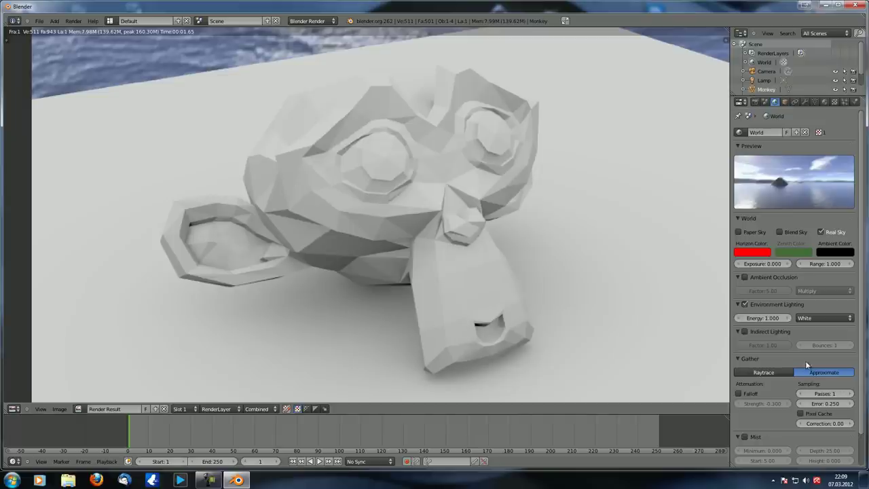
# - Render the scene with the Raytrace gather method and again with Approximate to compare the shading
pyautogui.click(764, 372)
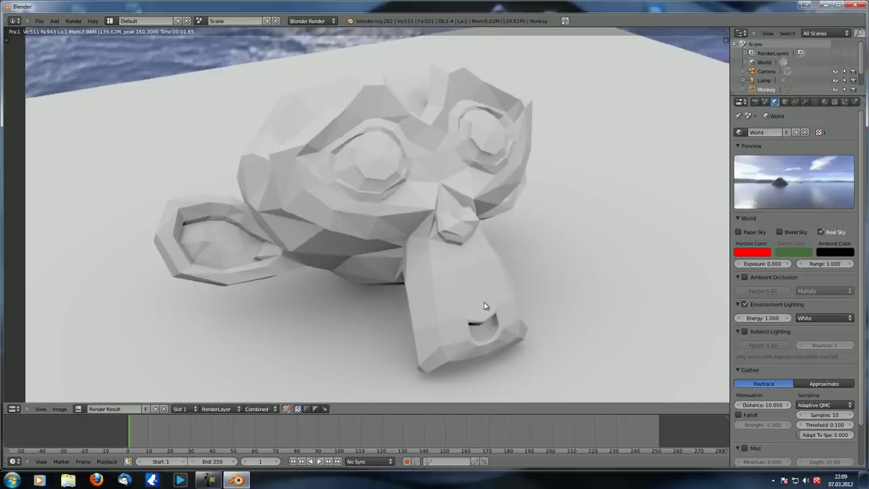
pyautogui.press('F12')
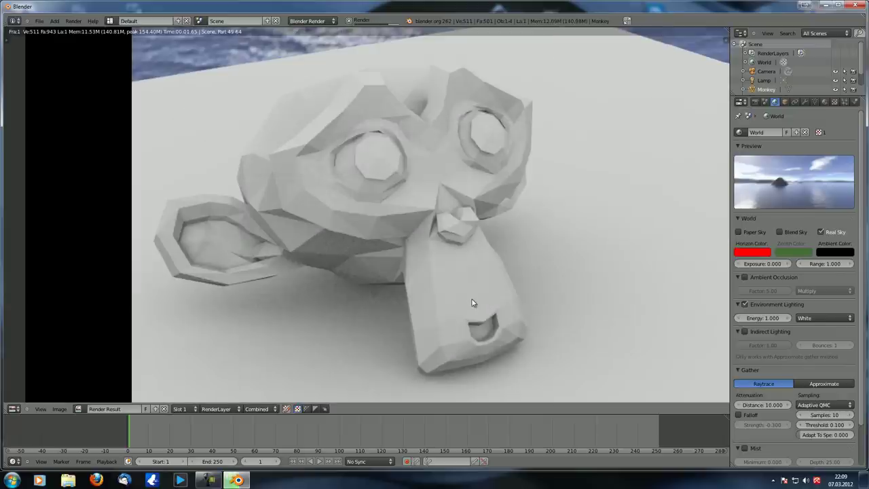
pyautogui.click(825, 385)
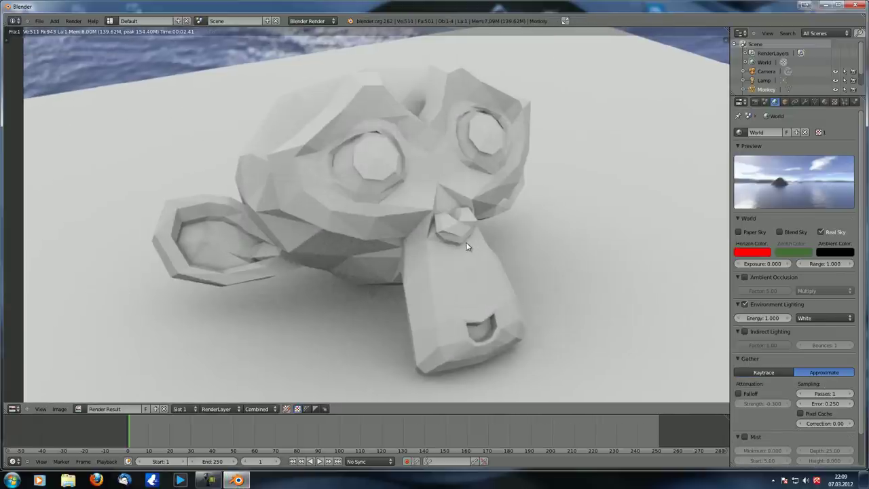
pyautogui.press('F12')
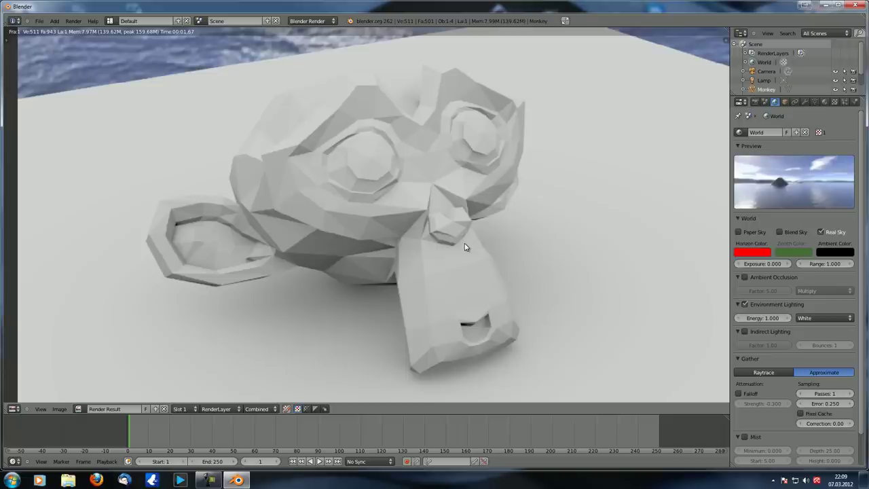
pyautogui.moveTo(430, 281); pyautogui.dragTo(458, 271, button='middle')
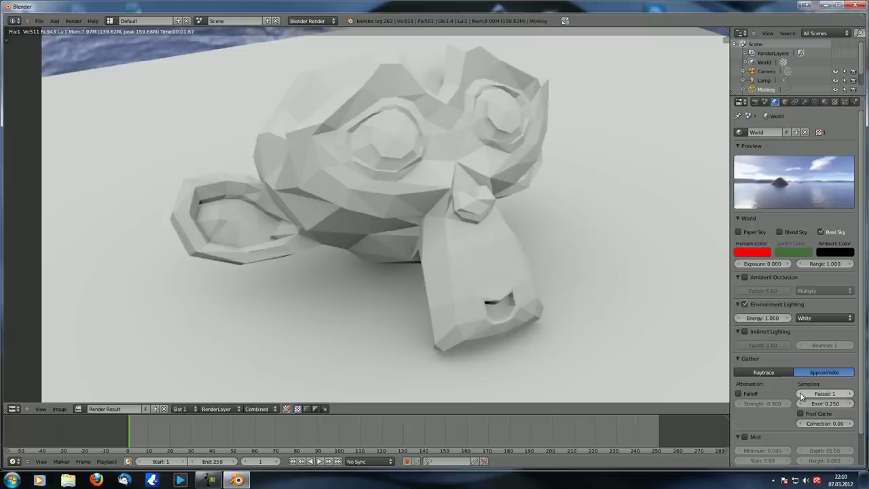
# - Switch the gather method back to Raytrace and render the monkey head for comparison
pyautogui.click(766, 372)
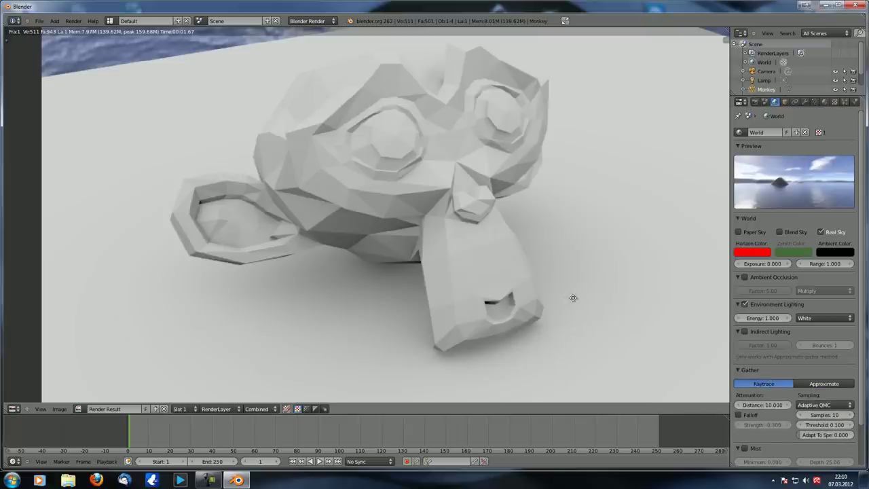
pyautogui.press('F12')
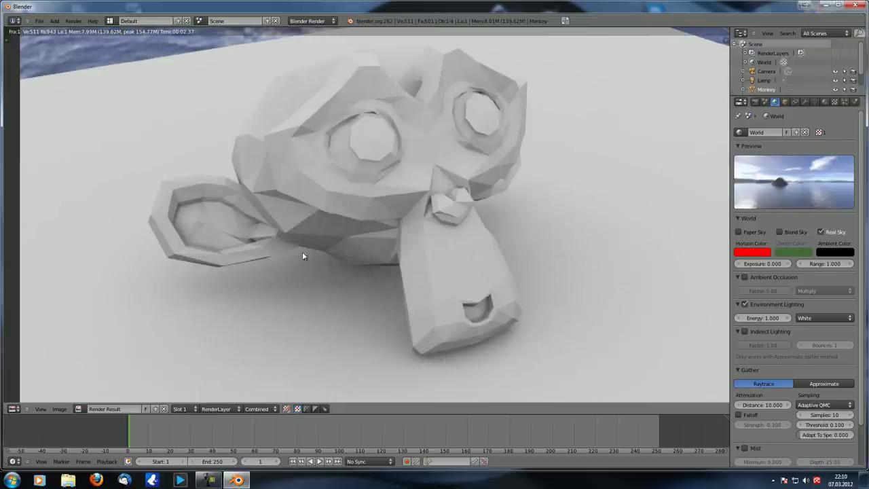
pyautogui.moveTo(453, 331); pyautogui.dragTo(485, 345, button='middle')
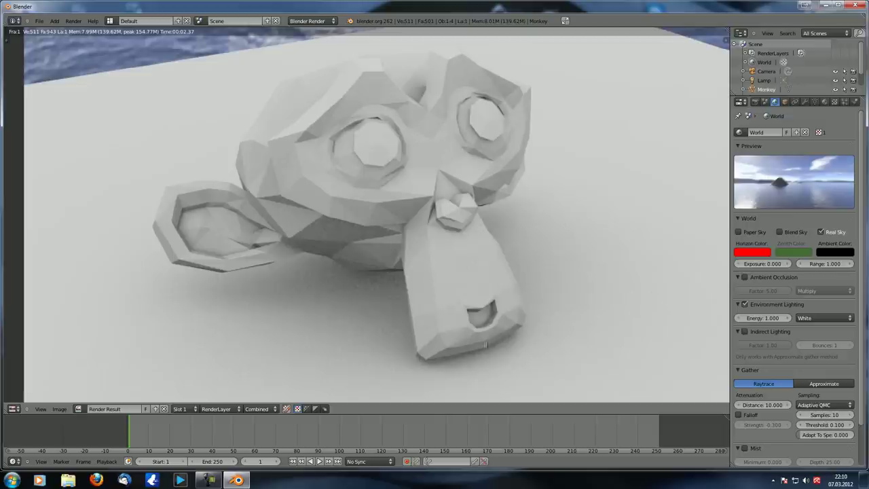
# - Set the Raytrace samples to 15 and render the scene
pyautogui.click(822, 414)
pyautogui.write('15')
pyautogui.press('Return')
pyautogui.press('F12')
# - Render with the Approximate gather method, and render again with its passes set to 2
pyautogui.click(824, 384)
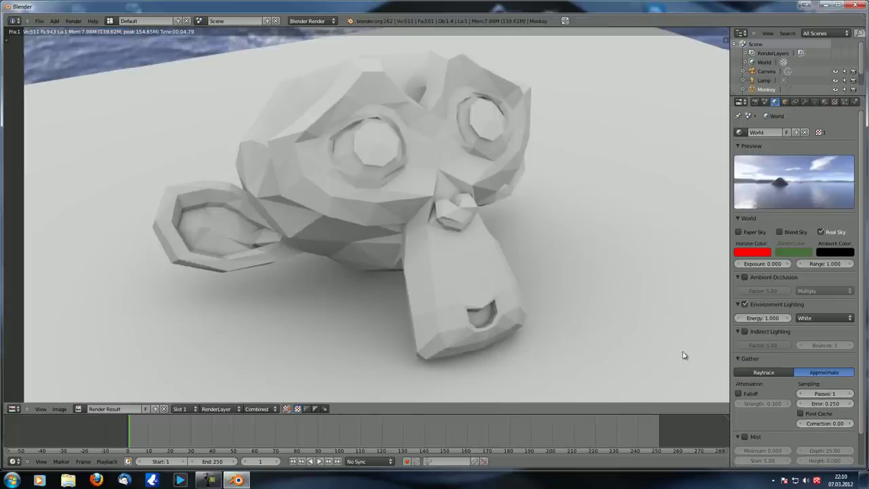
pyautogui.press('F12')
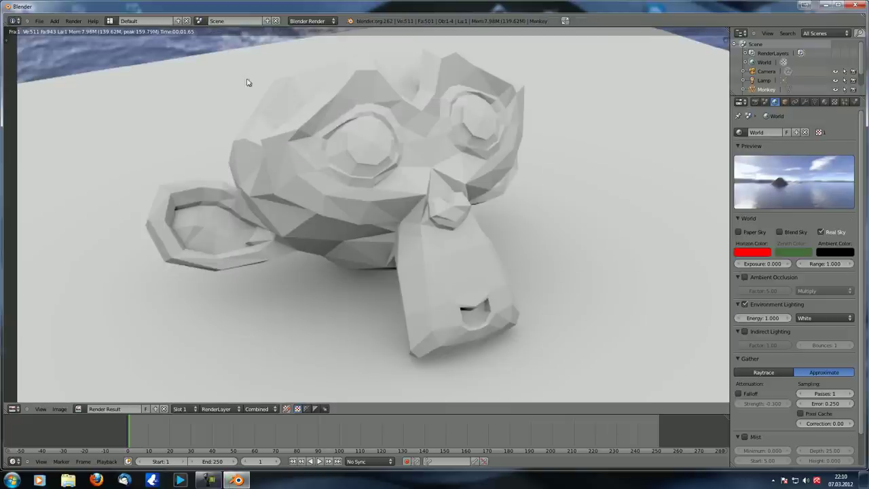
pyautogui.click(852, 397)
pyautogui.moveTo(551, 301); pyautogui.dragTo(551, 318, button='middle')
pyautogui.press('F12')
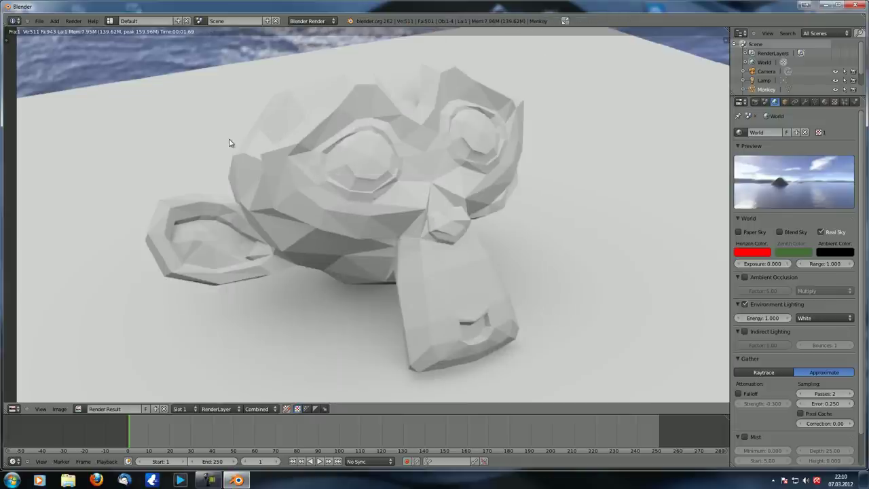
pyautogui.moveTo(233, 140); pyautogui.dragTo(271, 171, button='middle')
# - Return to the 3D scene and add a Subdivision Surface modifier with 2 view subdivisions to the monkey head
pyautogui.press('Escape')
pyautogui.moveTo(664, 121); pyautogui.dragTo(341, 252, button='middle')
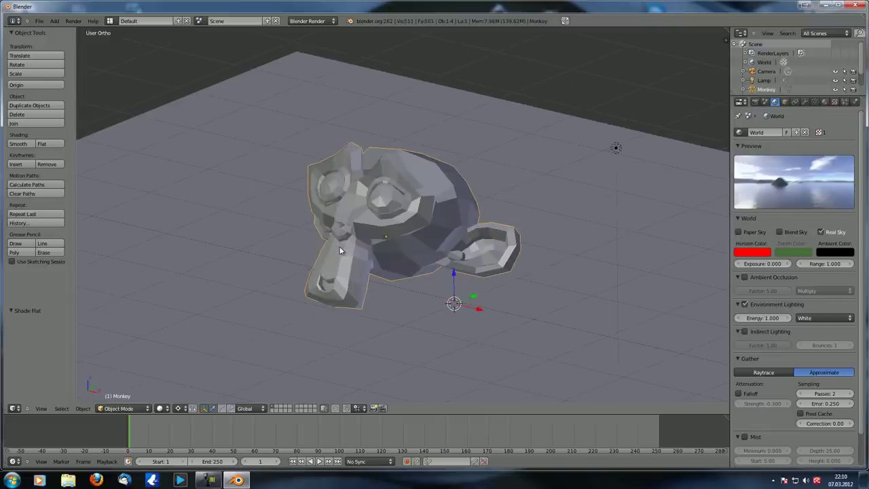
pyautogui.click(805, 101)
pyautogui.click(784, 143)
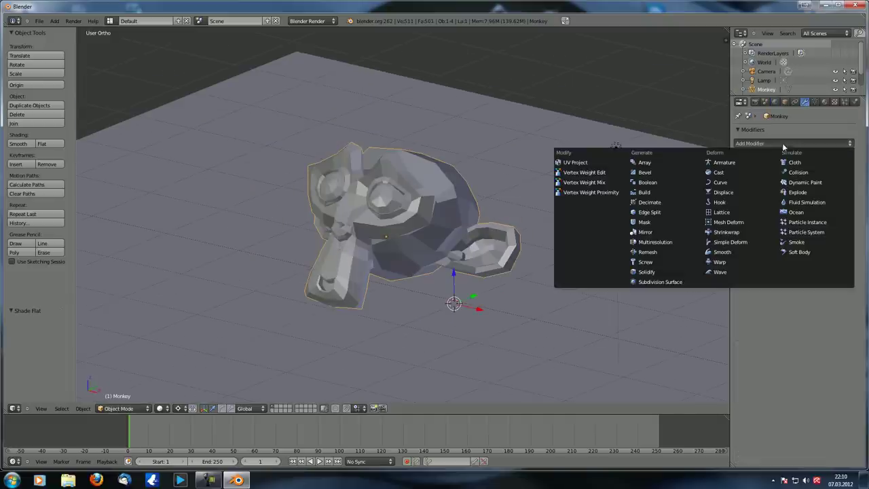
pyautogui.click(677, 275)
pyautogui.click(788, 206)
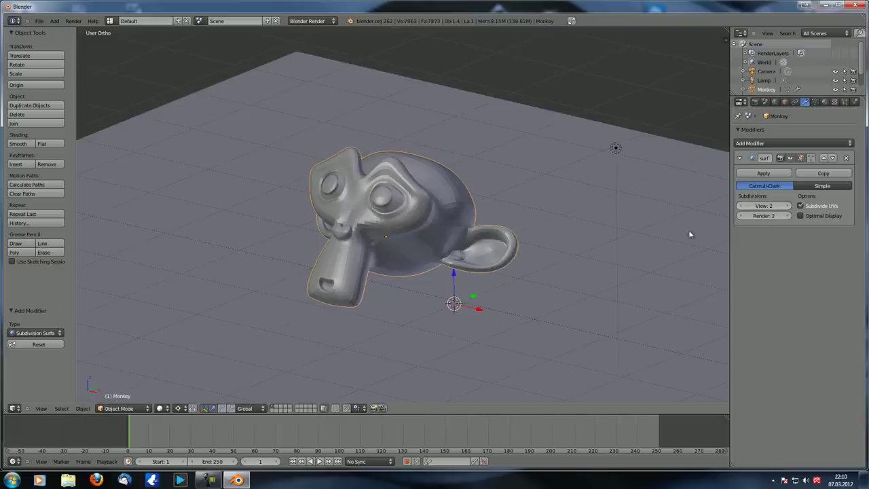
# - Give the subdivided monkey head smooth shading
pyautogui.moveTo(535, 226); pyautogui.dragTo(272, 228, button='middle')
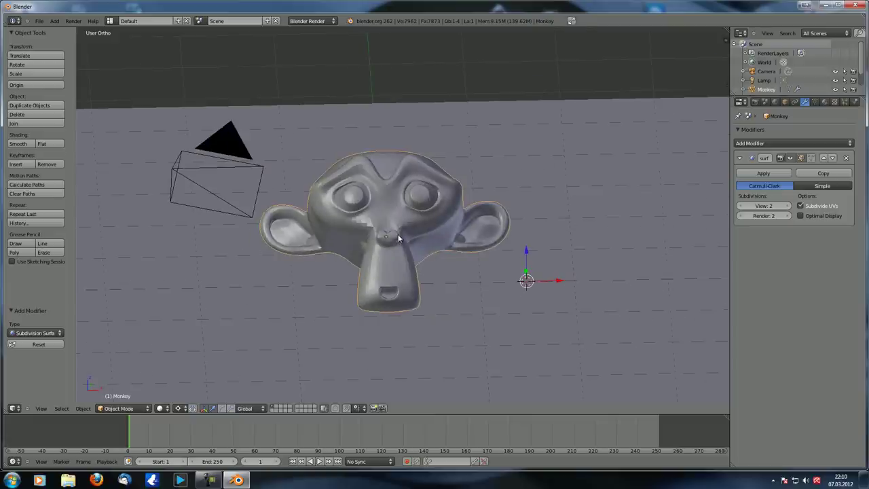
pyautogui.click(19, 143)
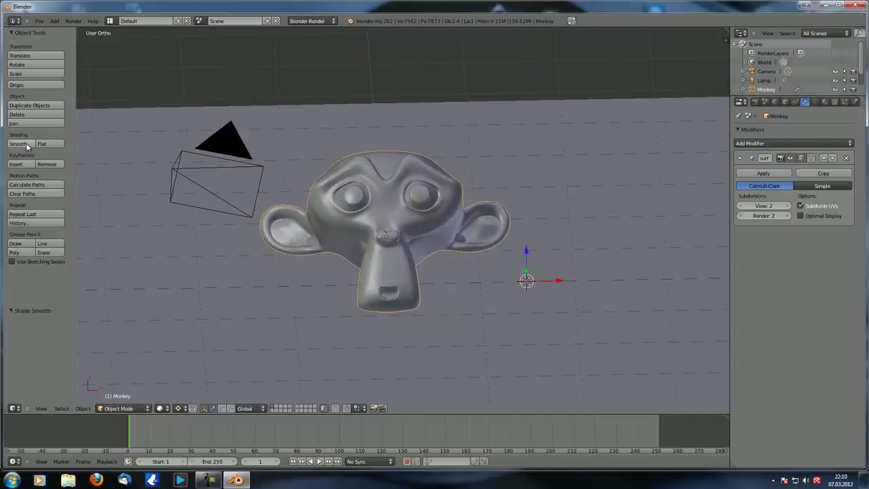
pyautogui.moveTo(370, 222); pyautogui.dragTo(411, 213, button='middle')
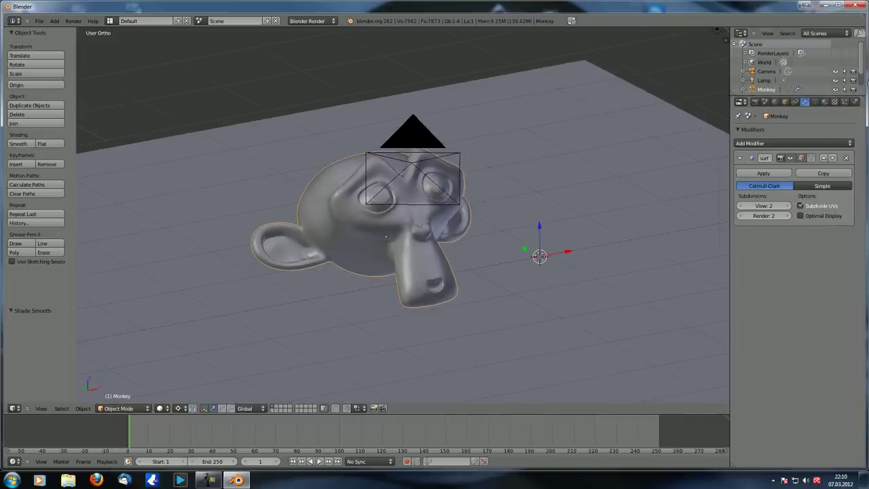
# - Set the world's gather method to Raytrace and render the smooth monkey head
pyautogui.click(774, 101)
pyautogui.scroll(-2, 771, 328)
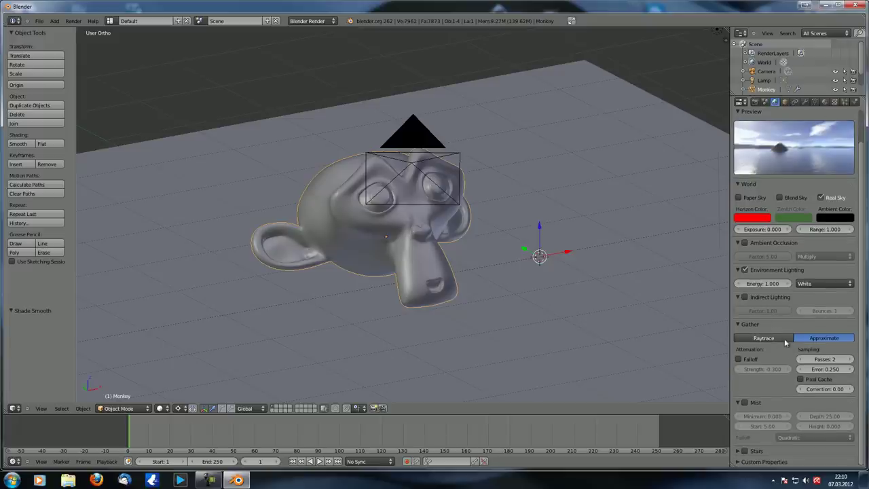
pyautogui.click(779, 347)
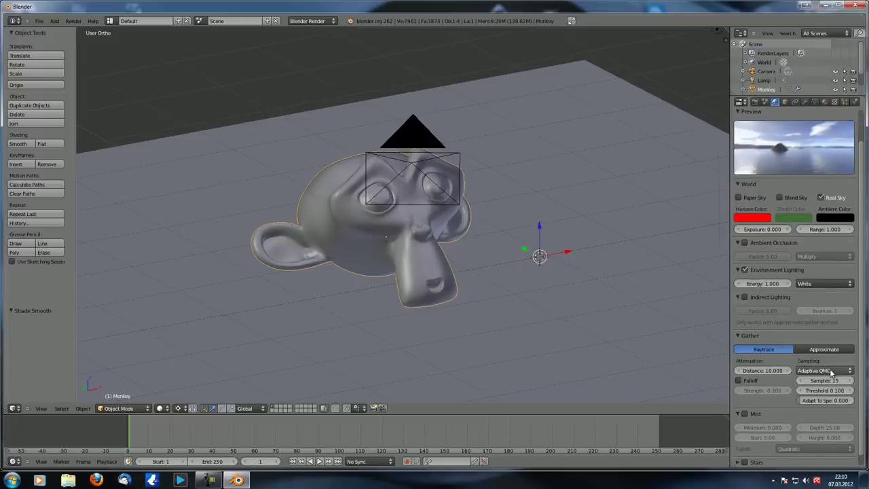
pyautogui.moveTo(404, 266); pyautogui.dragTo(423, 264, button='middle')
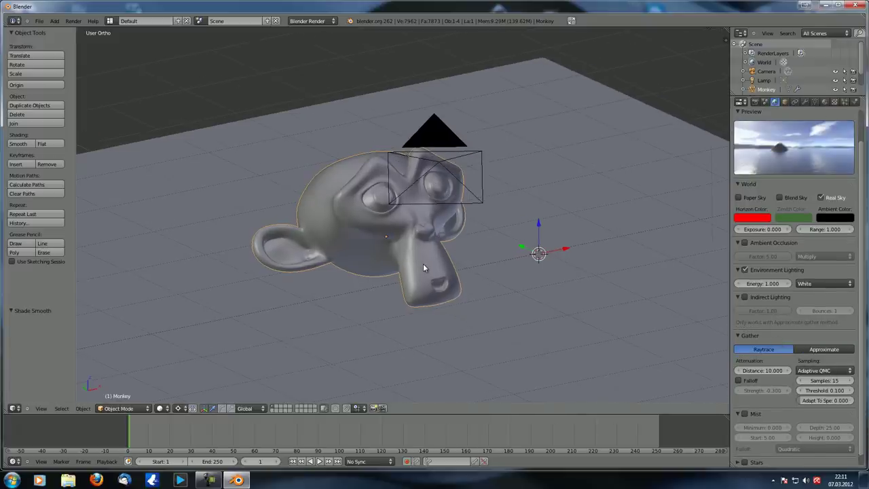
pyautogui.press('F12')
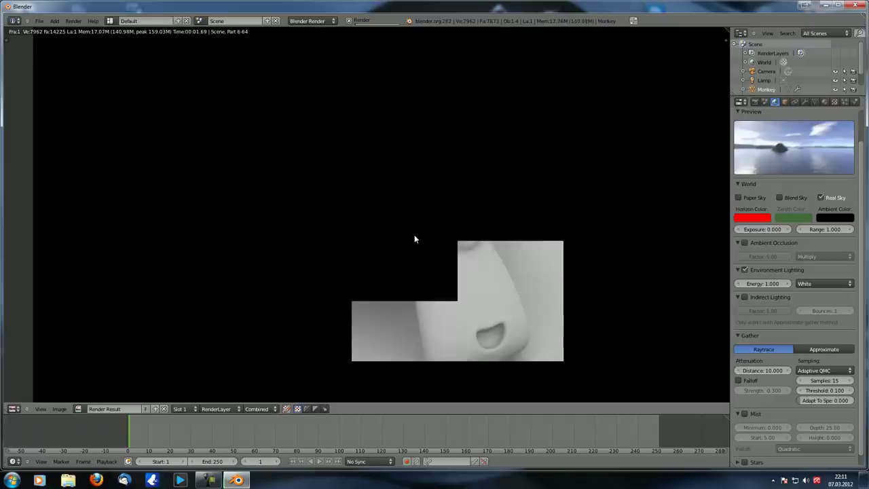
# - Set the world's gather method to Approximate with 0 passes and render the smooth monkey head
pyautogui.scroll(-1, 415, 240)
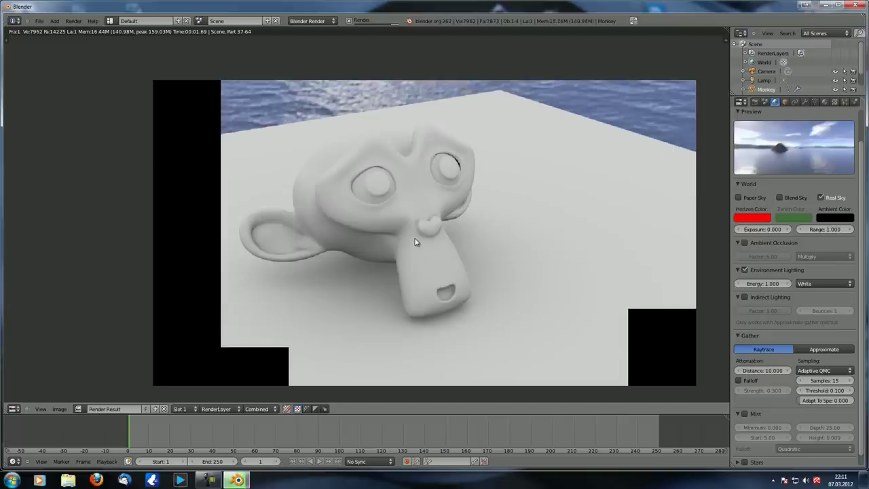
pyautogui.scroll(1, 414, 240)
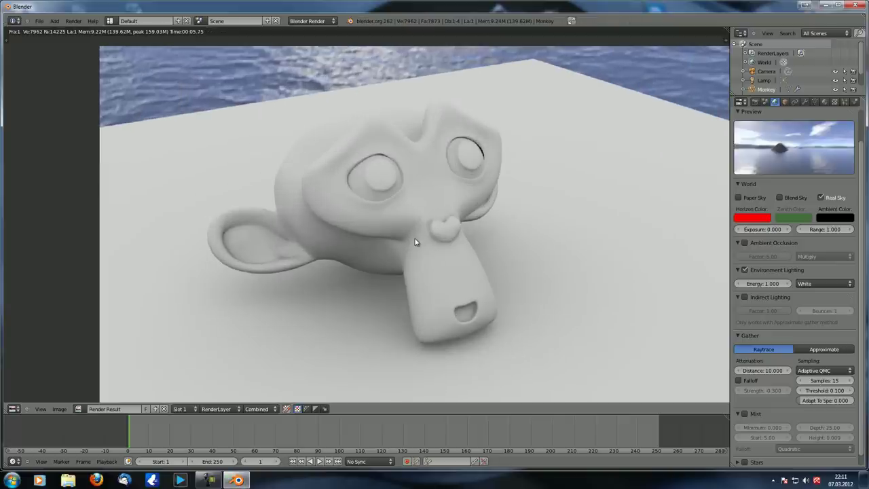
pyautogui.click(823, 350)
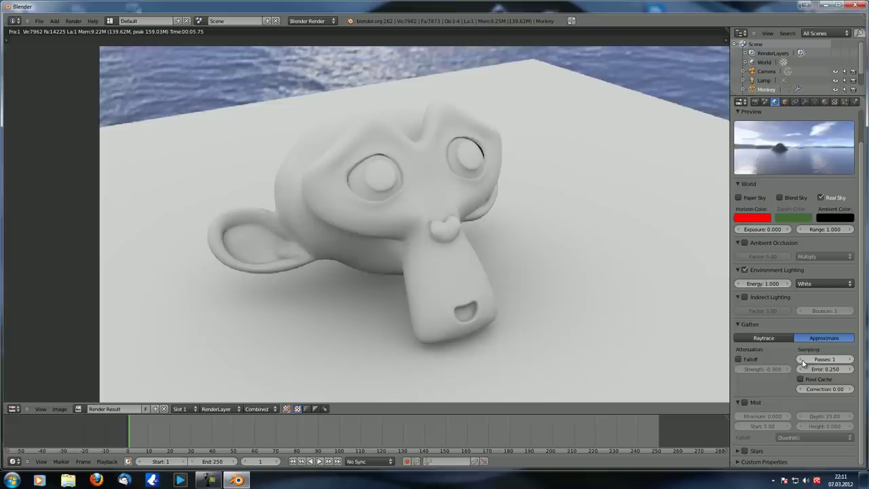
pyautogui.press('F12')
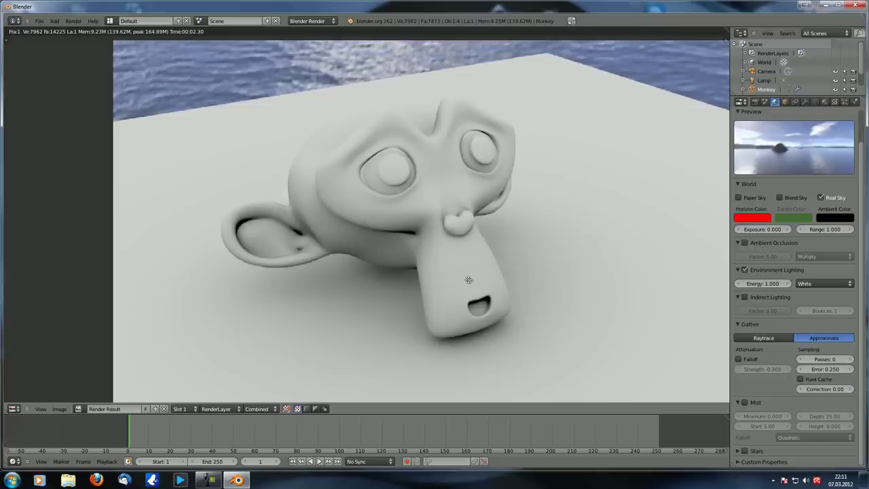
# - Set the Approximate gather passes to 1 and render the smooth monkey head again
pyautogui.click(850, 358)
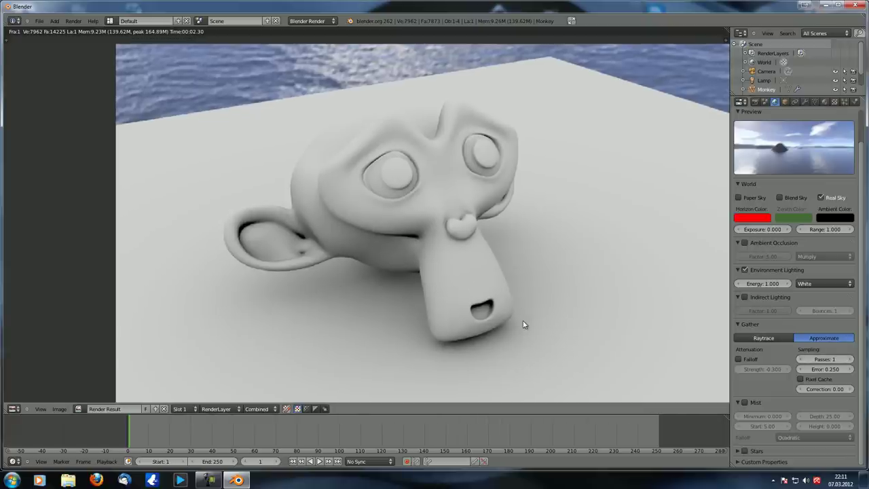
pyautogui.press('F12')
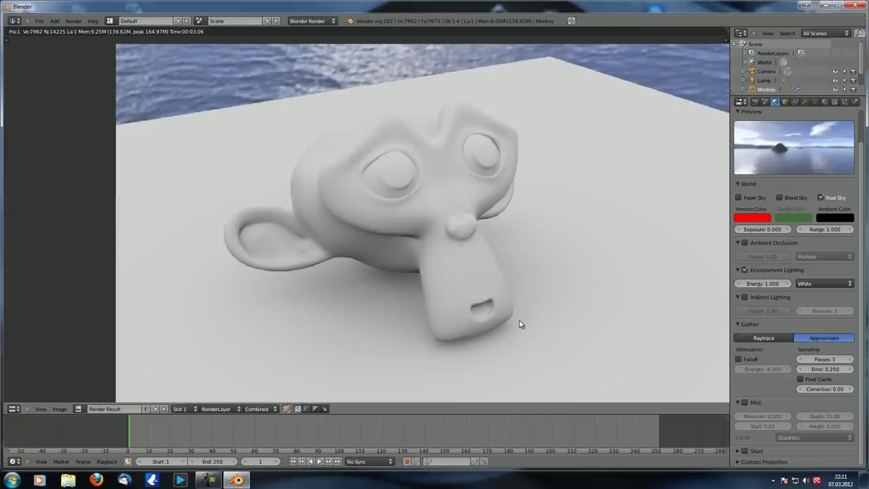
pyautogui.moveTo(496, 307); pyautogui.dragTo(469, 315, button='middle')
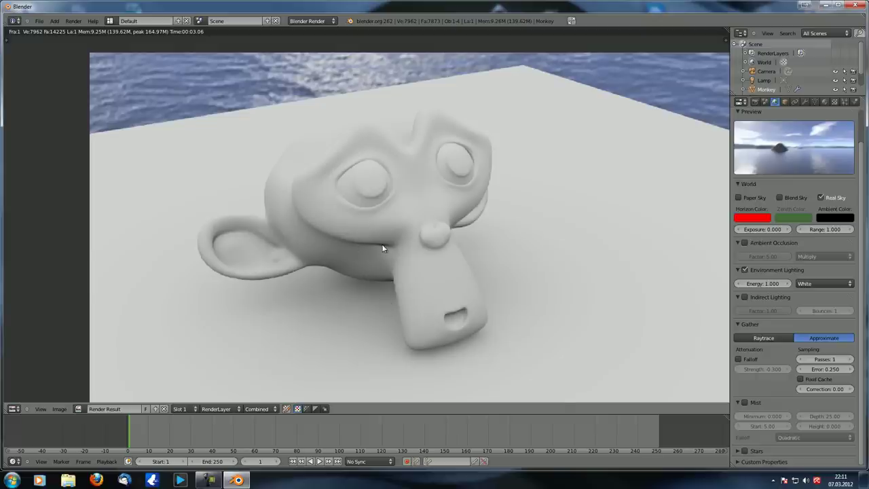
pyautogui.moveTo(411, 318); pyautogui.dragTo(422, 285, button='middle')
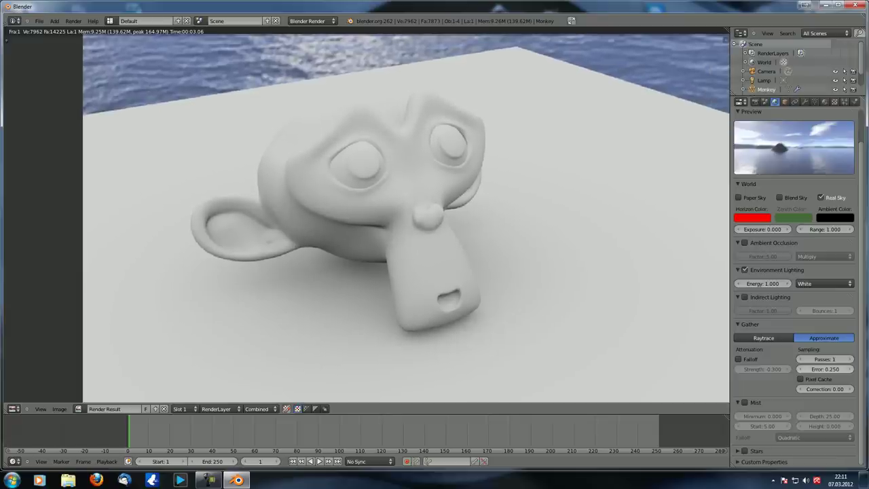
# - Set the Approximate gather passes to 2, render again and inspect the shading and render time
pyautogui.click(851, 359)
pyautogui.moveTo(512, 330); pyautogui.dragTo(506, 332, button='middle')
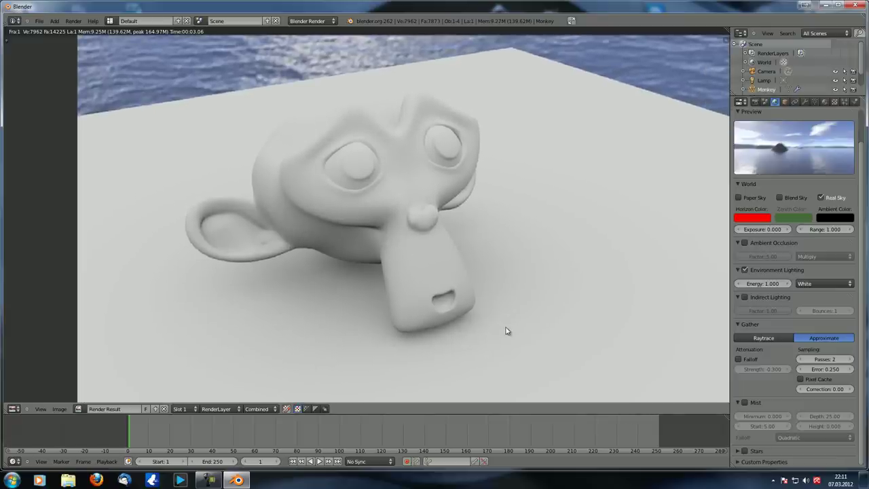
pyautogui.press('F12')
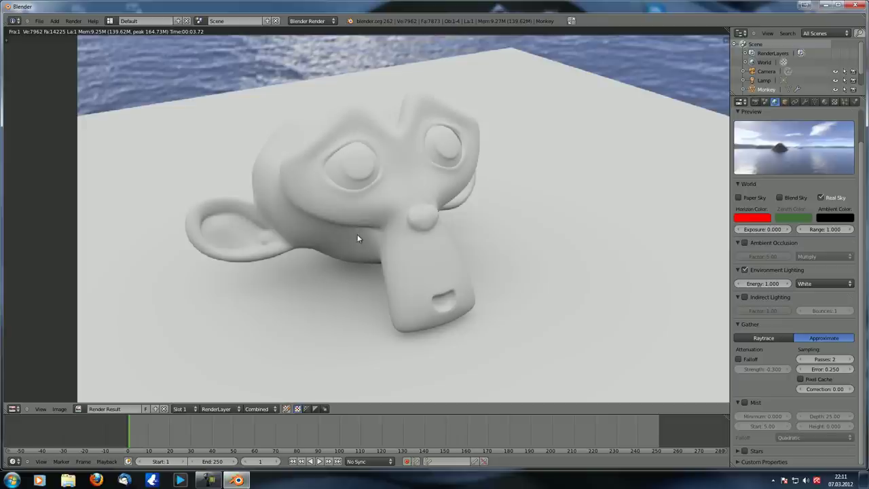
pyautogui.moveTo(365, 265); pyautogui.dragTo(372, 274, button='middle')
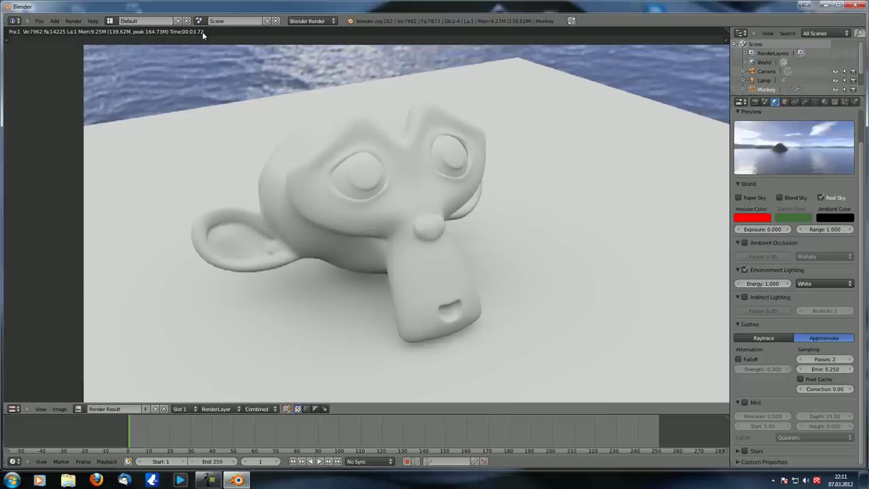
pyautogui.moveTo(538, 290); pyautogui.dragTo(560, 277, button='middle')
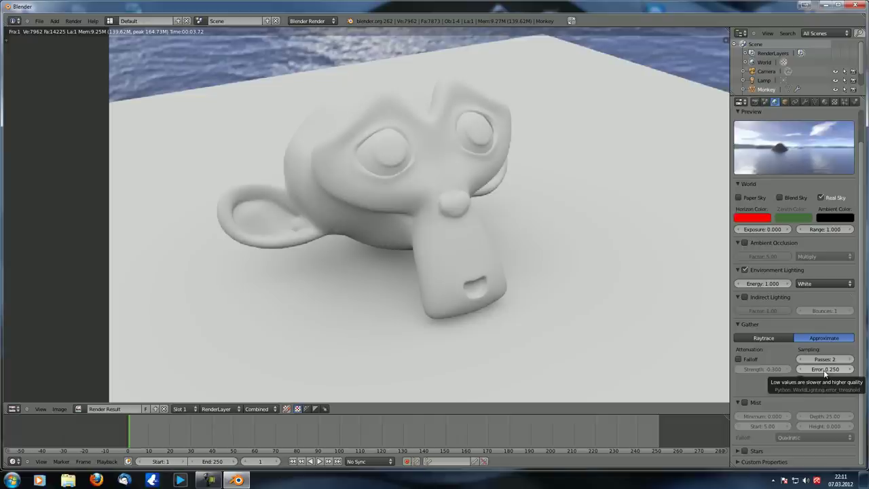
# - Set the gather sampling error to 0.050 and render the monkey head
pyautogui.click(828, 370)
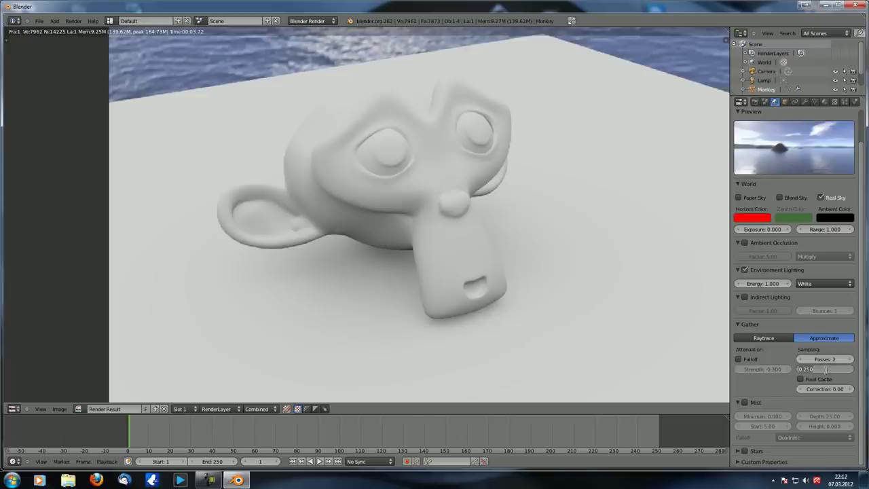
pyautogui.press('BackSpace')
pyautogui.press('F12')
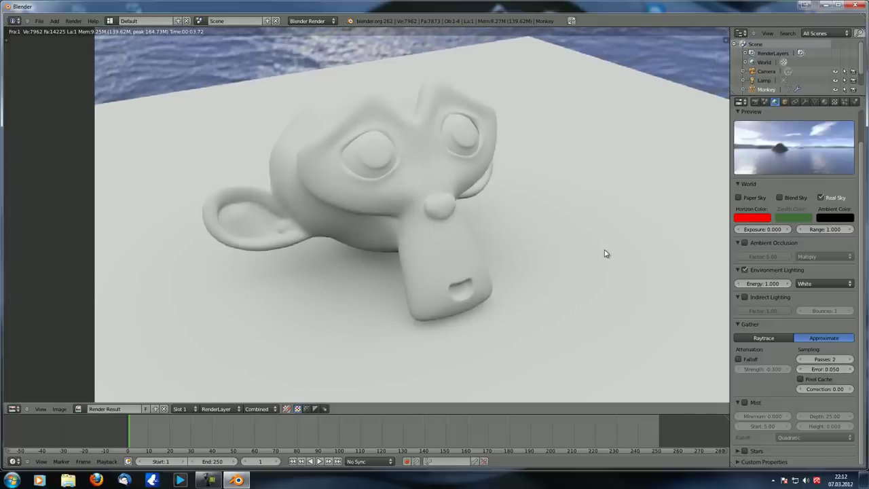
pyautogui.press('F12')
# - Set the gather sampling error to 0.250
pyautogui.click(824, 369)
pyautogui.write('0')
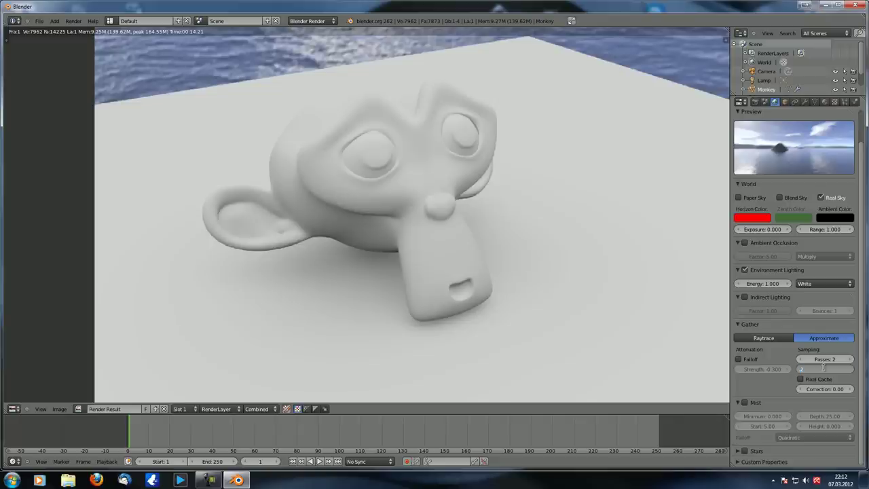
pyautogui.press('Return')
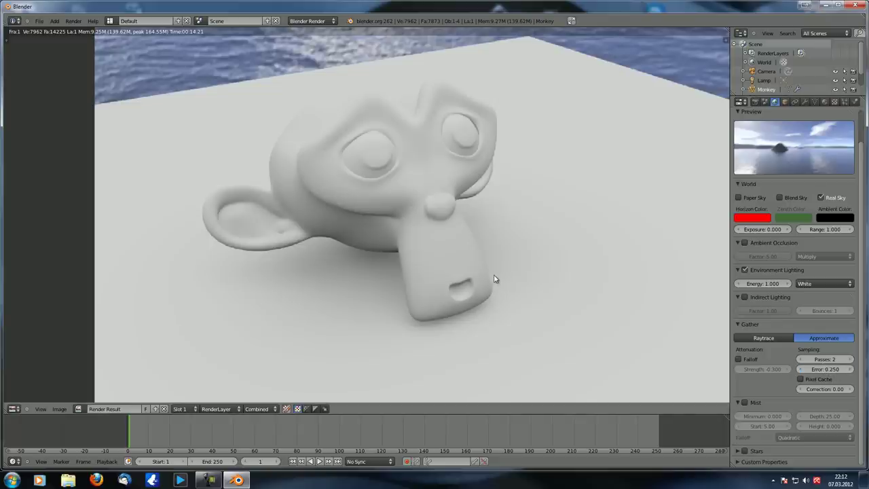
pyautogui.moveTo(365, 251); pyautogui.dragTo(391, 267, button='middle')
pyautogui.scroll(1, 391, 267)
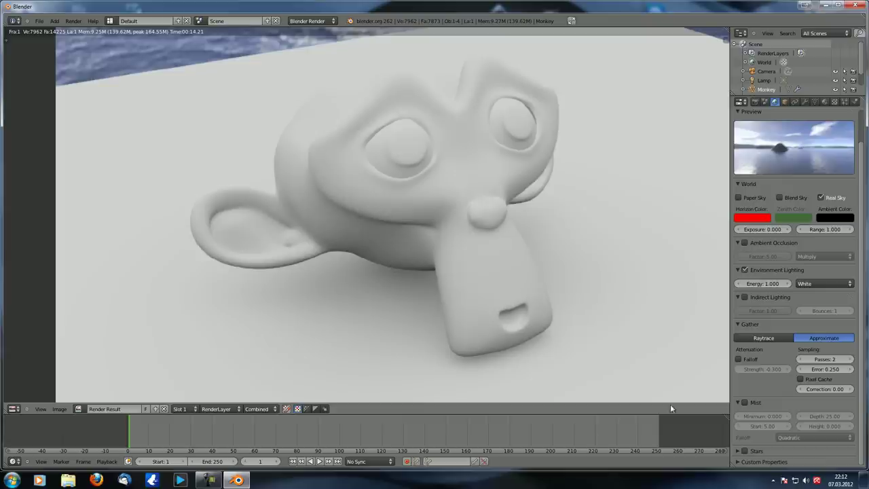
# - Enable Pixel Cache for the Approximate gathering, render the scene and inspect the shading on the monkey head
pyautogui.click(801, 379)
pyautogui.moveTo(472, 280); pyautogui.dragTo(385, 287, button='middle')
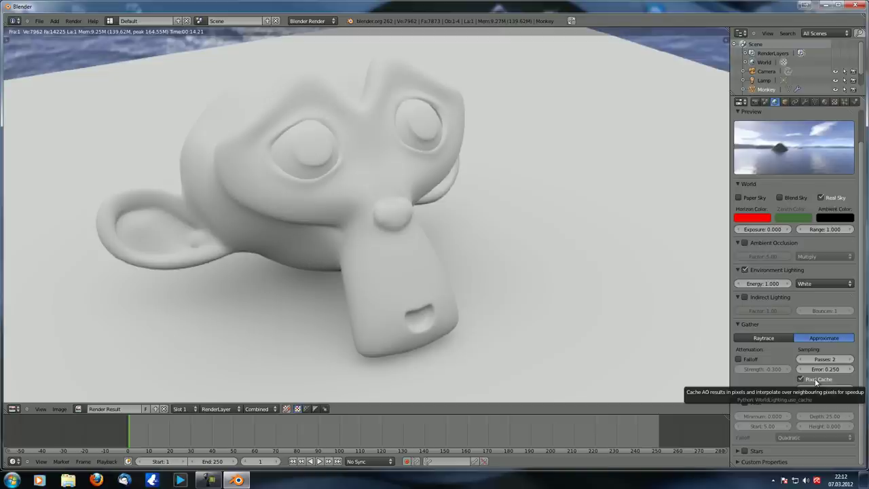
pyautogui.moveTo(477, 297); pyautogui.dragTo(427, 291, button='middle')
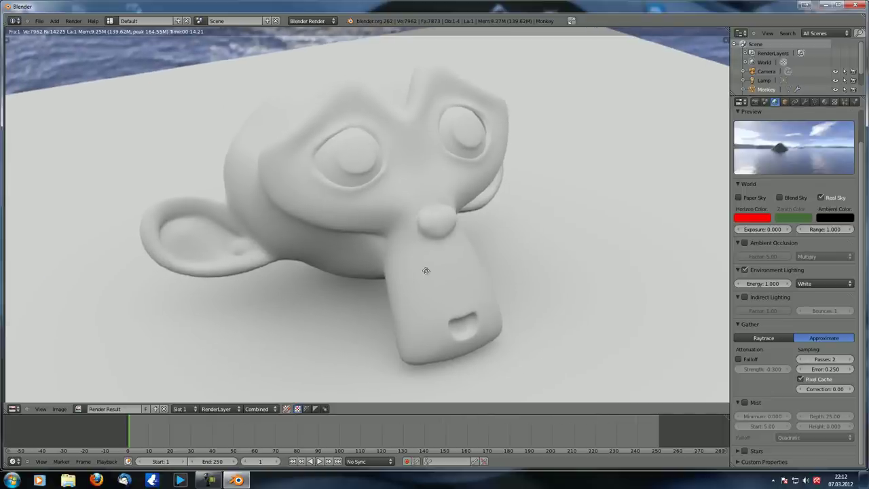
pyautogui.press('F12')
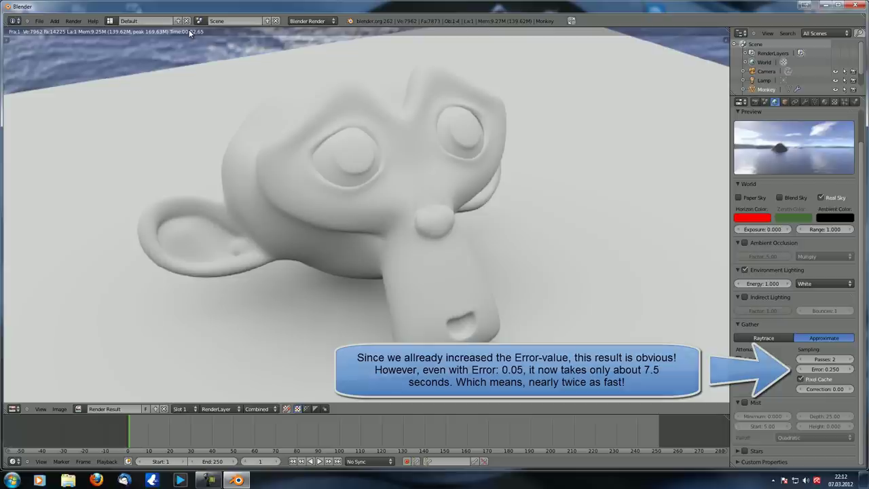
pyautogui.moveTo(366, 215); pyautogui.dragTo(381, 231, button='middle')
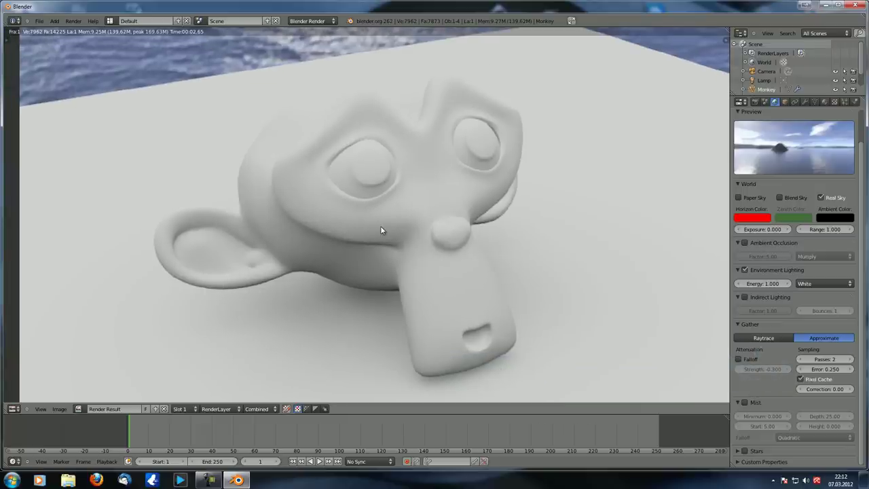
pyautogui.scroll(2, 346, 289)
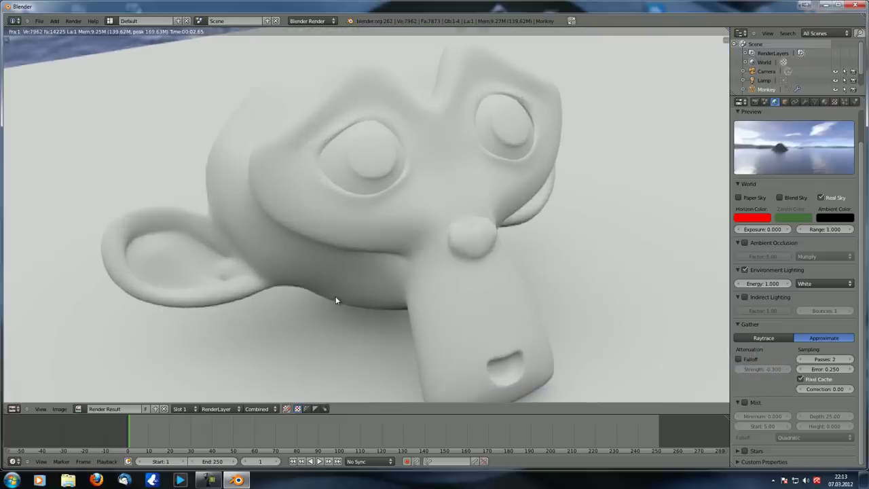
pyautogui.scroll(-3, 336, 299)
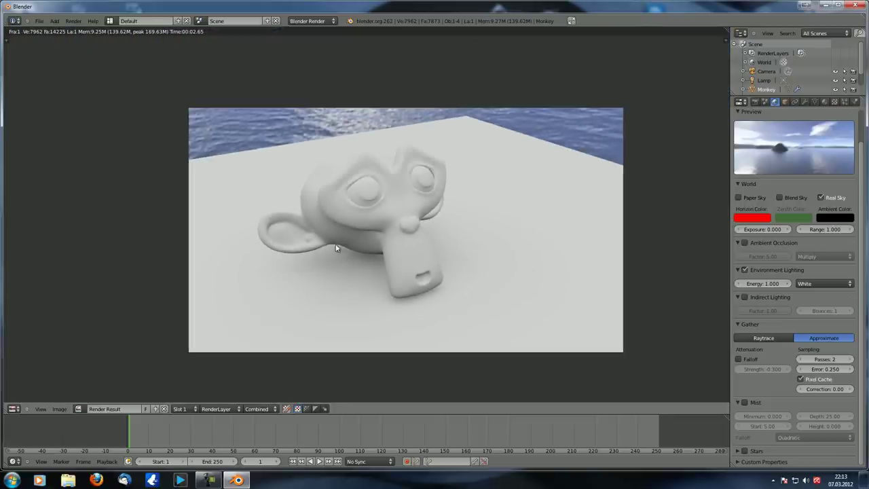
pyautogui.scroll(2, 358, 248)
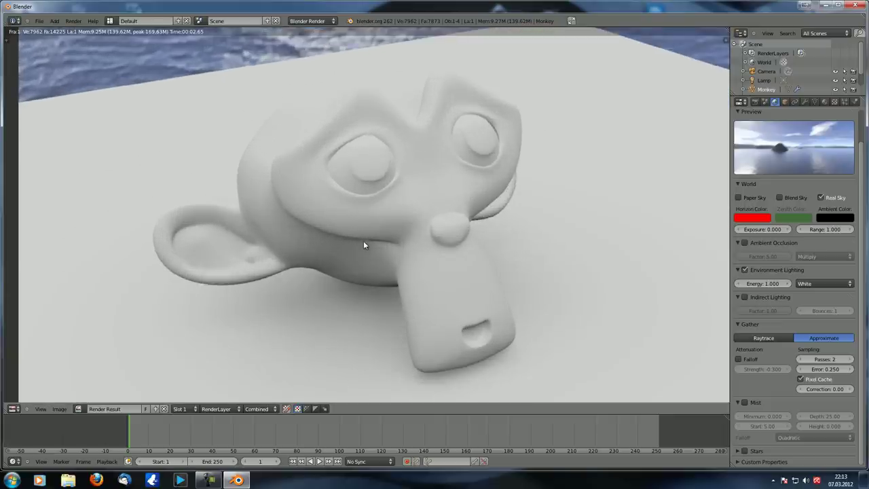
# - Return to the 3D scene, remove the monkey head's Subdivision Surface modifier and render it
pyautogui.press('Escape')
pyautogui.click(804, 101)
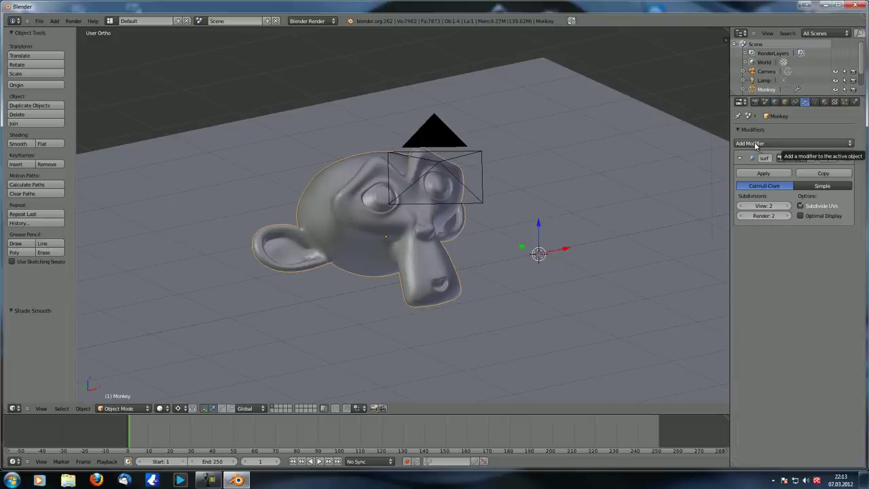
pyautogui.click(846, 158)
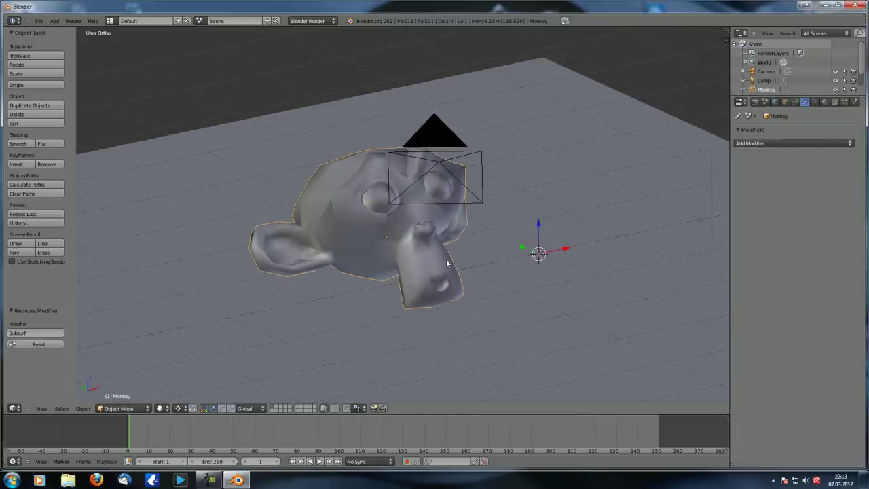
pyautogui.moveTo(447, 259); pyautogui.dragTo(440, 262, button='middle')
pyautogui.press('F12')
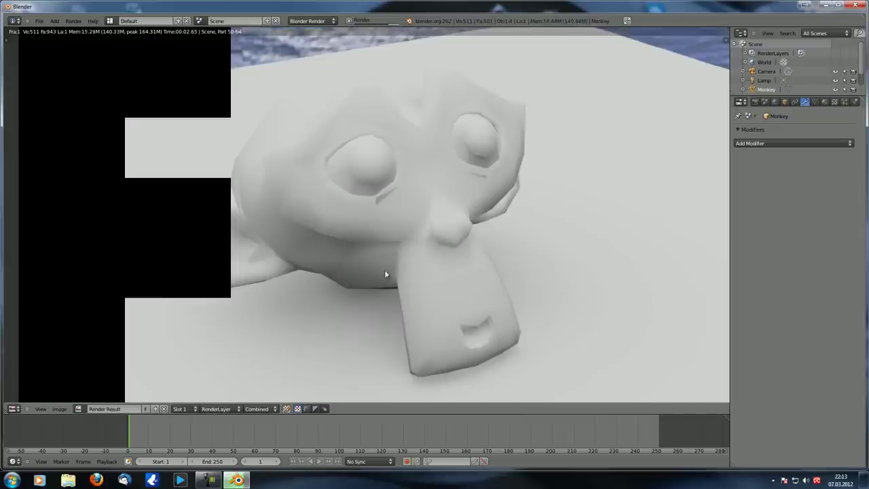
pyautogui.scroll(1, 347, 316)
pyautogui.scroll(-1, 348, 318)
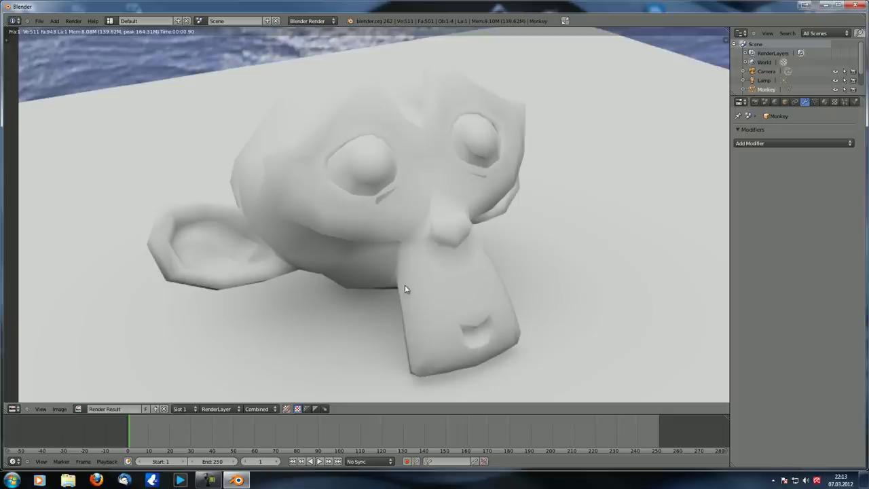
# - Give the monkey head flat shading, render it and inspect the faceted surface up close
pyautogui.press('Escape')
pyautogui.click(41, 143)
pyautogui.press('F12')
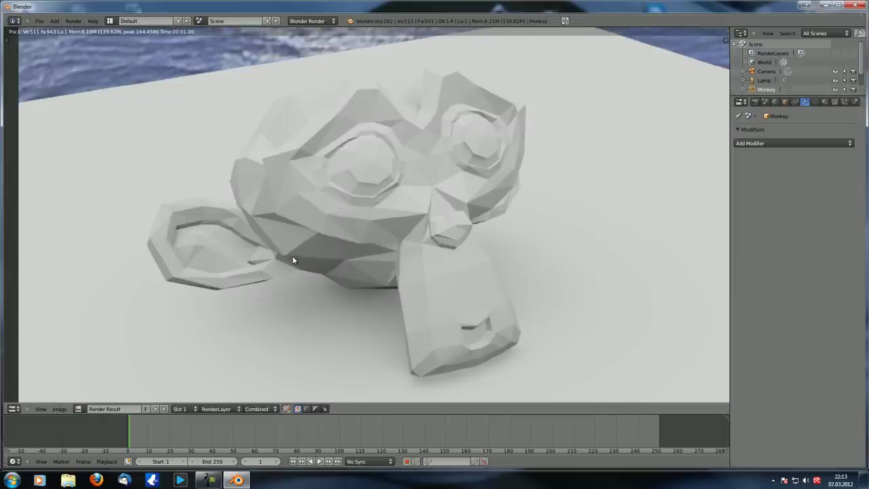
pyautogui.scroll(8, 305, 262)
pyautogui.scroll(-6, 335, 197)
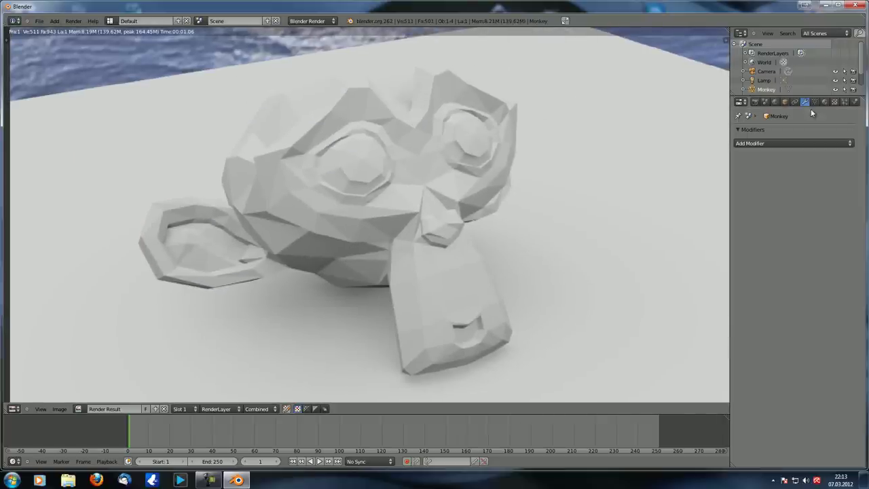
# - Disable Pixel Cache in the world's gather settings and render the flat-shaded monkey head
pyautogui.click(773, 102)
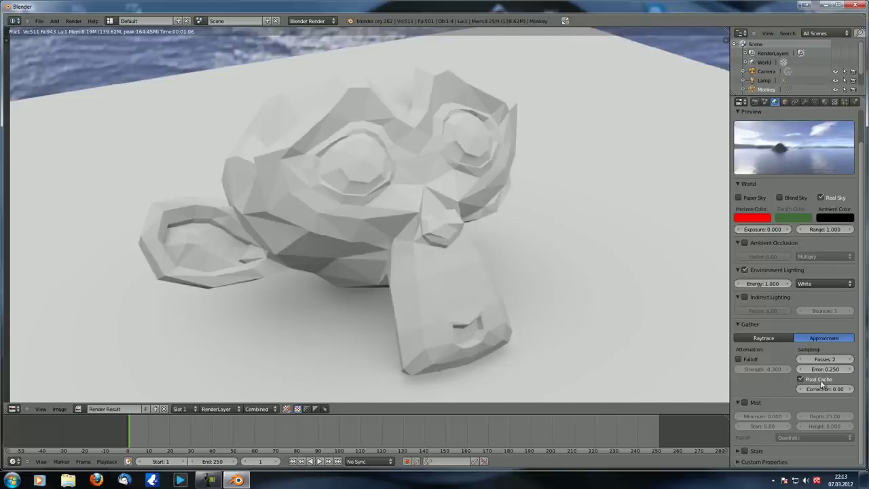
pyautogui.click(800, 379)
pyautogui.press('F12')
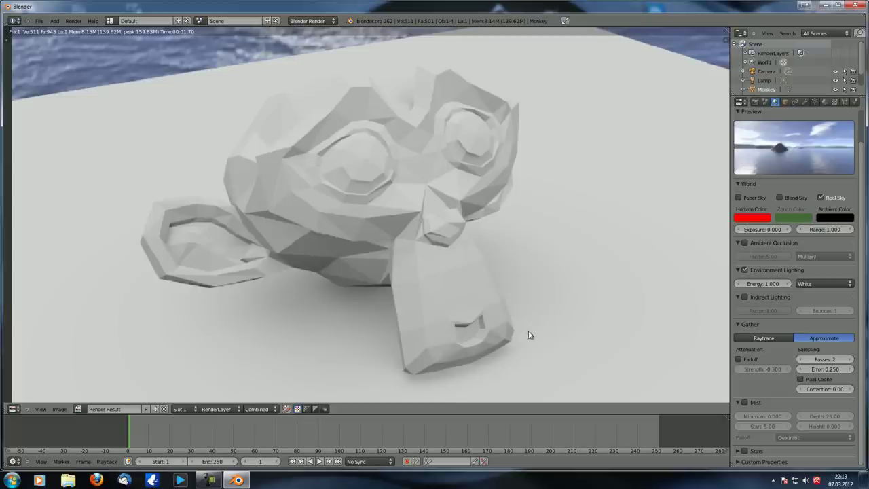
# - Set the Approximate gather passes to 0 and render the flat-shaded monkey head
pyautogui.moveTo(527, 334); pyautogui.dragTo(540, 335, button='middle')
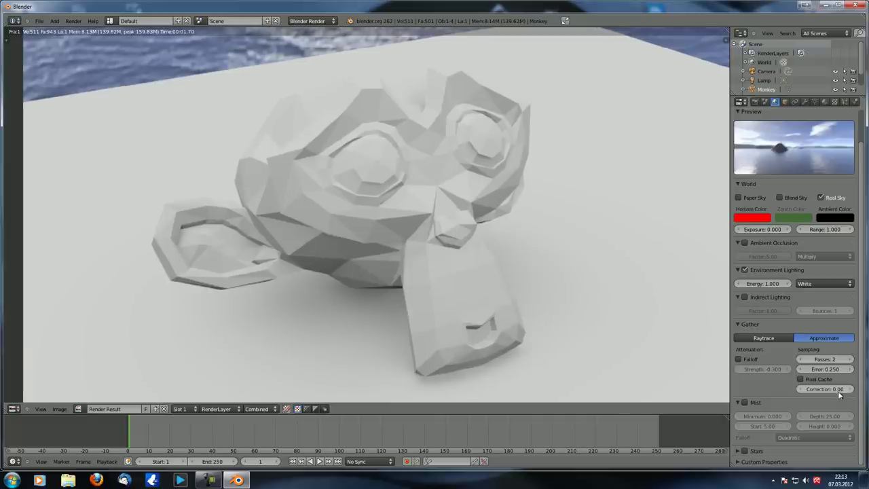
pyautogui.click(799, 359)
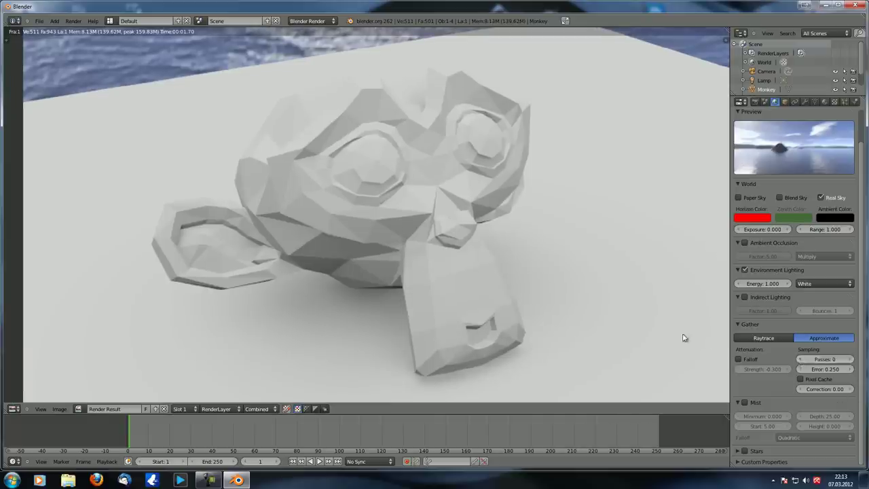
pyautogui.moveTo(606, 297); pyautogui.dragTo(589, 293, button='middle')
pyautogui.press('F12')
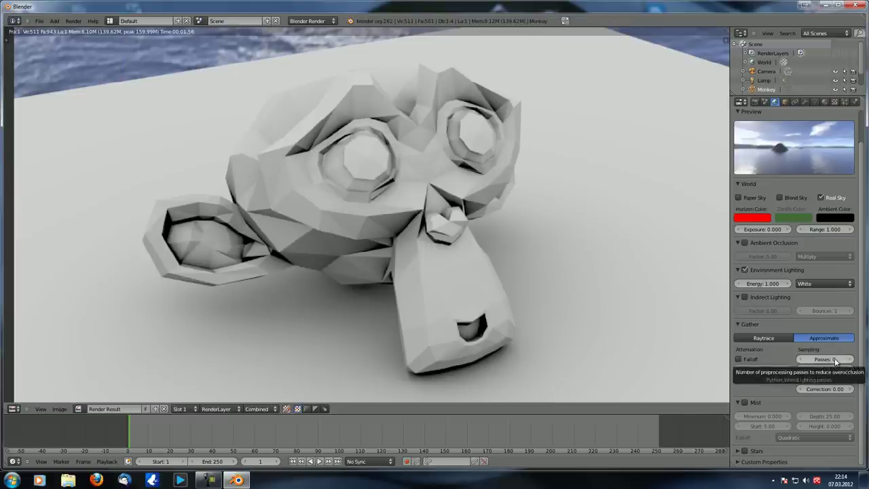
# - Set the Approximate gather Correction to 0.5 and render the flat-shaded monkey head
pyautogui.click(829, 389)
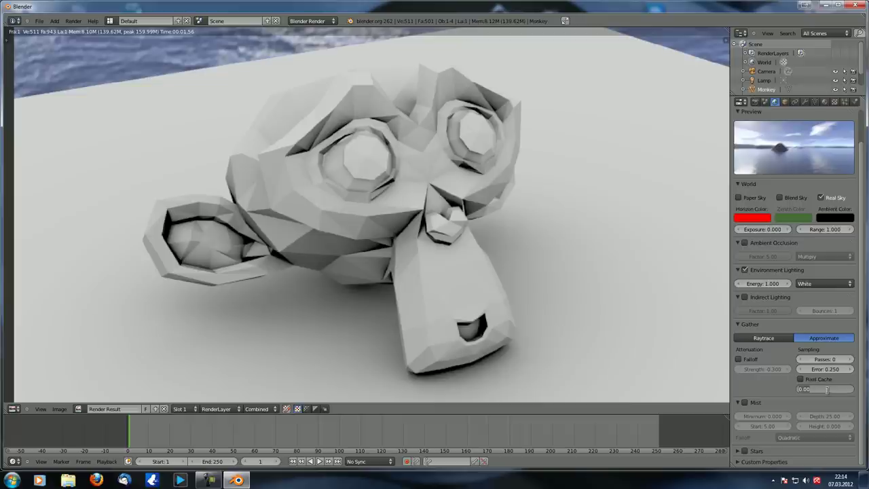
pyautogui.press('BackSpace')
pyautogui.write('.5')
pyautogui.press('Return')
pyautogui.press('F12')
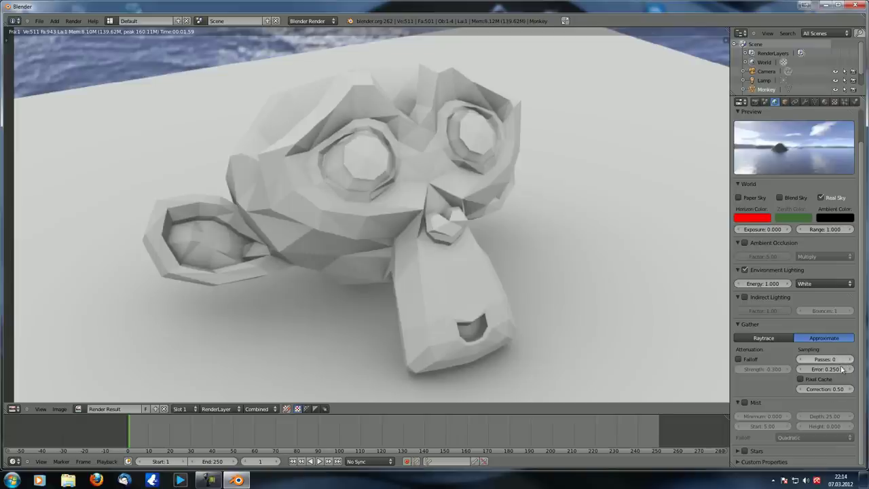
# - Reset the gather Correction to 0, set Passes to 1 and render the monkey head
pyautogui.click(827, 389)
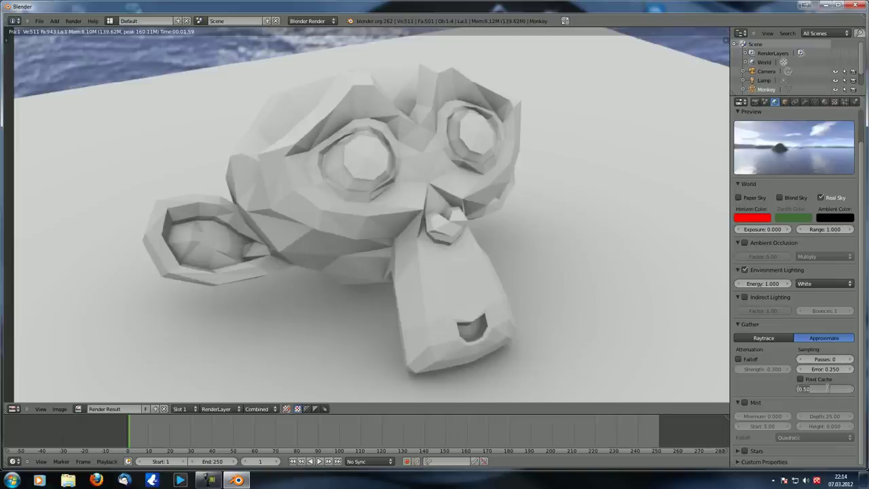
pyautogui.write('0')
pyautogui.press('Return')
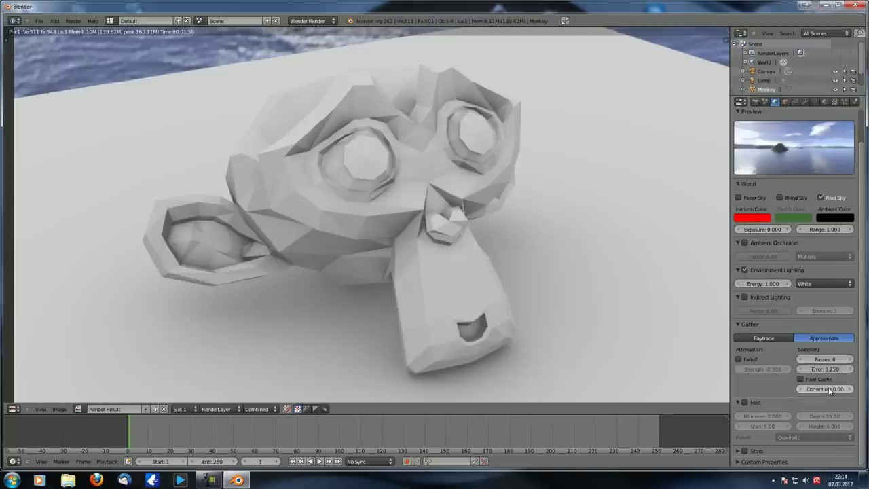
pyautogui.click(850, 359)
pyautogui.press('F12')
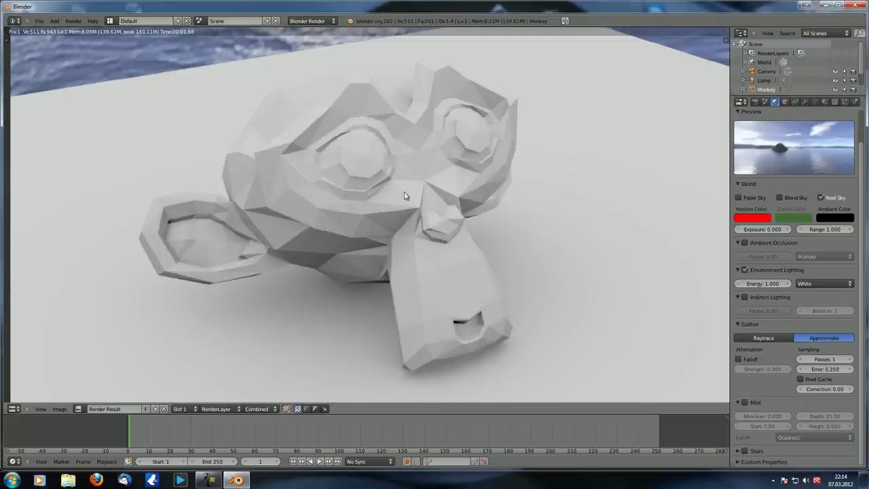
# - Set the gather Correction to 0.2 and render the monkey head
pyautogui.click(827, 389)
pyautogui.write('0.2')
pyautogui.press('Return')
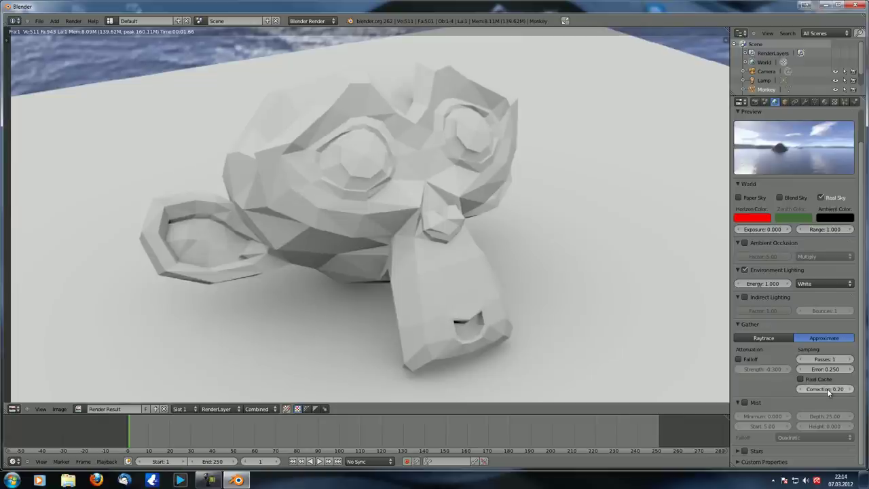
pyautogui.press('F12')
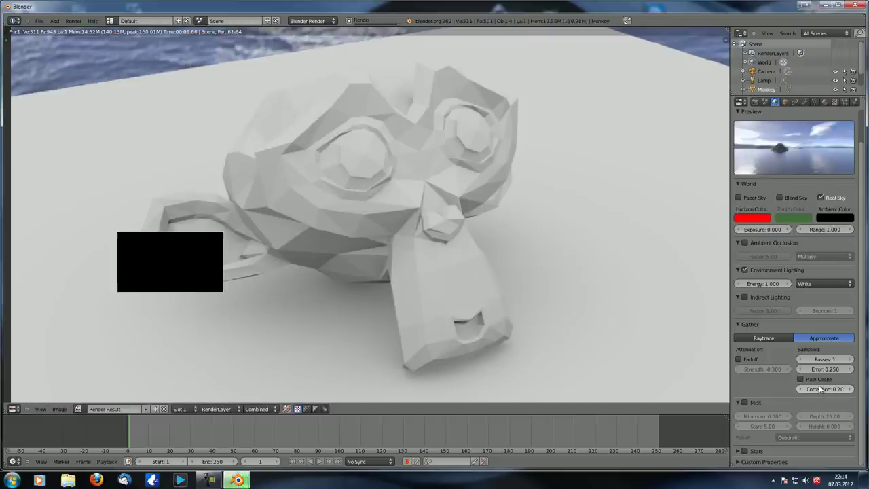
pyautogui.moveTo(406, 308); pyautogui.dragTo(419, 310, button='middle')
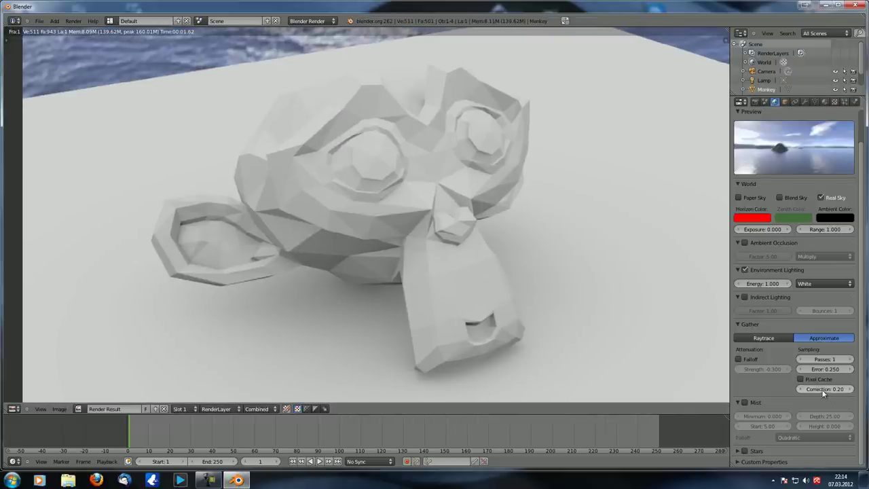
# - Raise the gather Correction to 1.00 and render the monkey head
pyautogui.moveTo(849, 389); pyautogui.dragTo(854, 389)
pyautogui.moveTo(488, 299); pyautogui.dragTo(481, 299, button='middle')
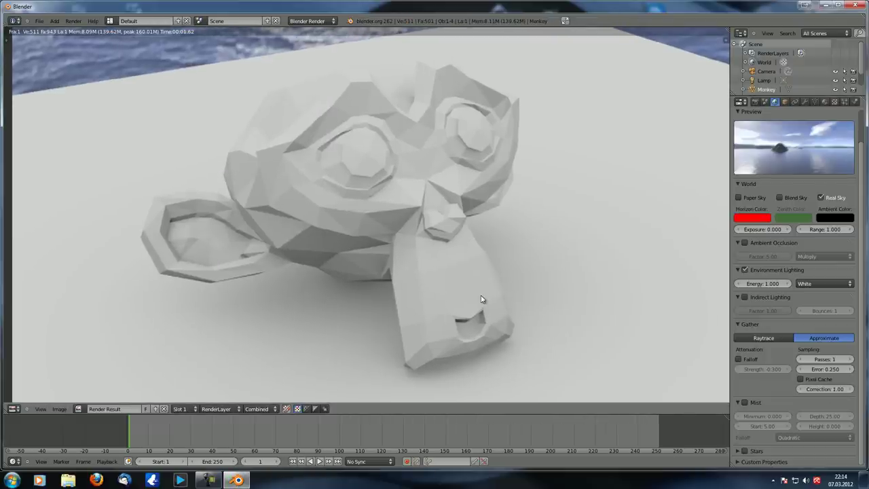
pyautogui.press('F12')
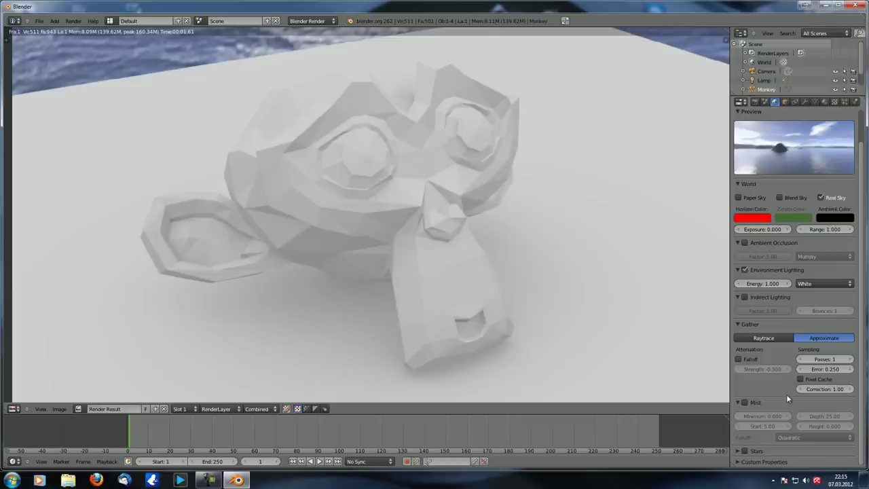
# - Enable Falloff attenuation for the gather settings, render the monkey head and examine the shading on the ground plane
pyautogui.click(738, 359)
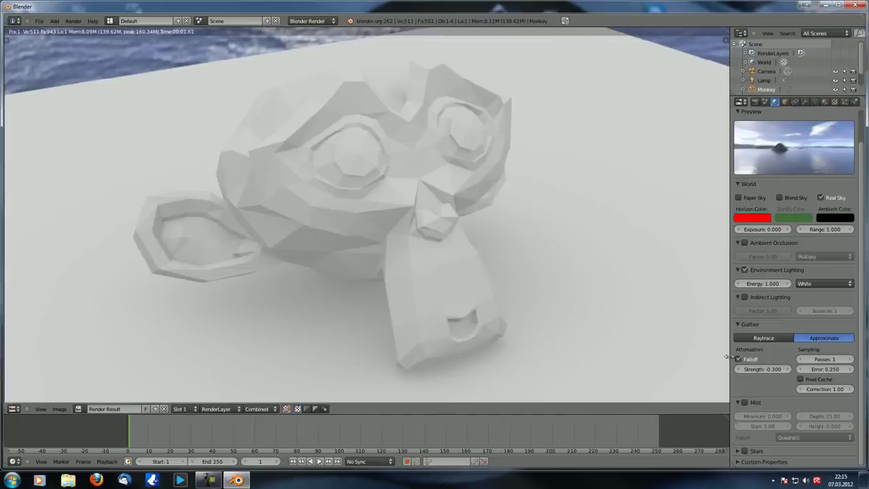
pyautogui.press('F12')
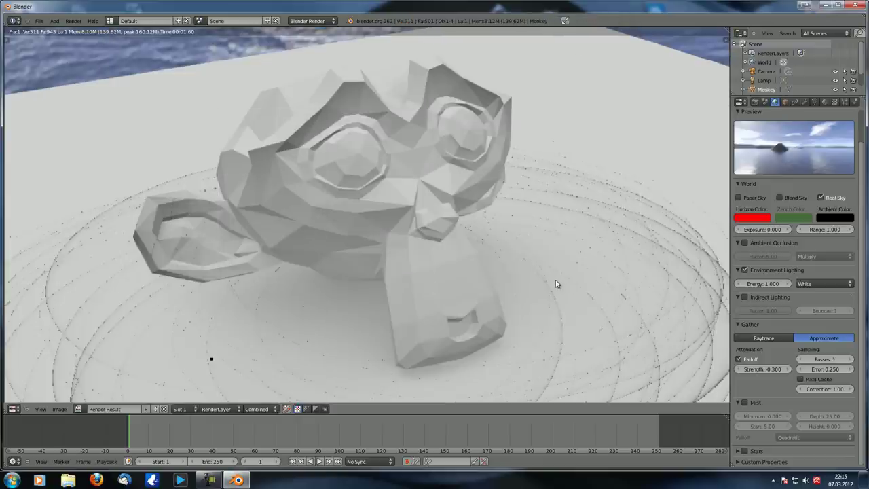
pyautogui.scroll(-3, 555, 283)
pyautogui.scroll(1, 555, 284)
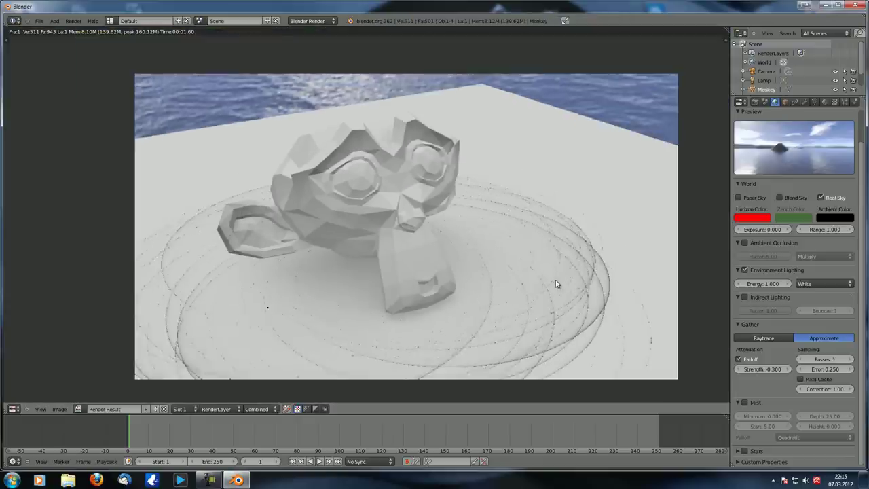
pyautogui.moveTo(392, 256); pyautogui.dragTo(391, 230, button='middle')
pyautogui.scroll(1, 396, 231)
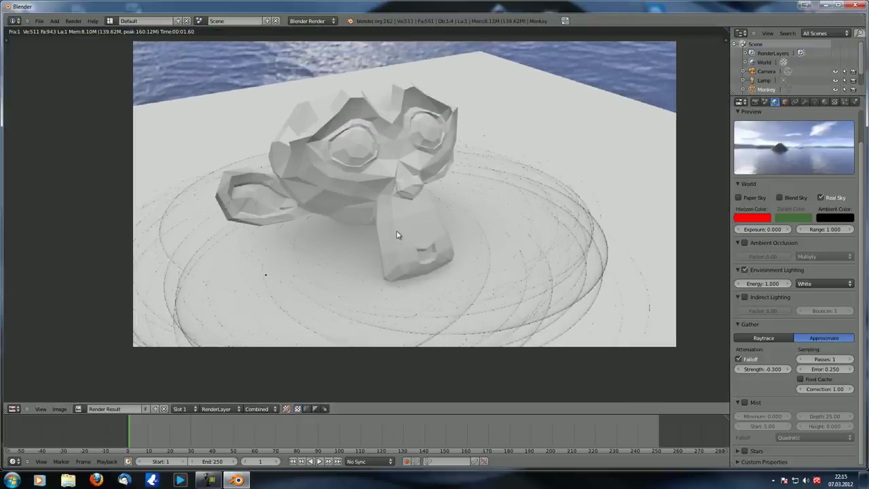
pyautogui.scroll(1, 410, 237)
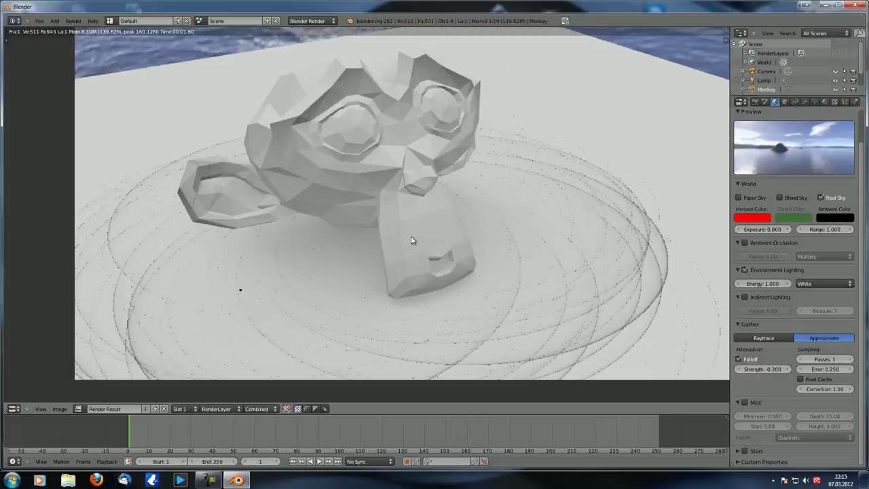
# - Set the Falloff strength to 10, render the scene and inspect the monkey head
pyautogui.click(761, 369)
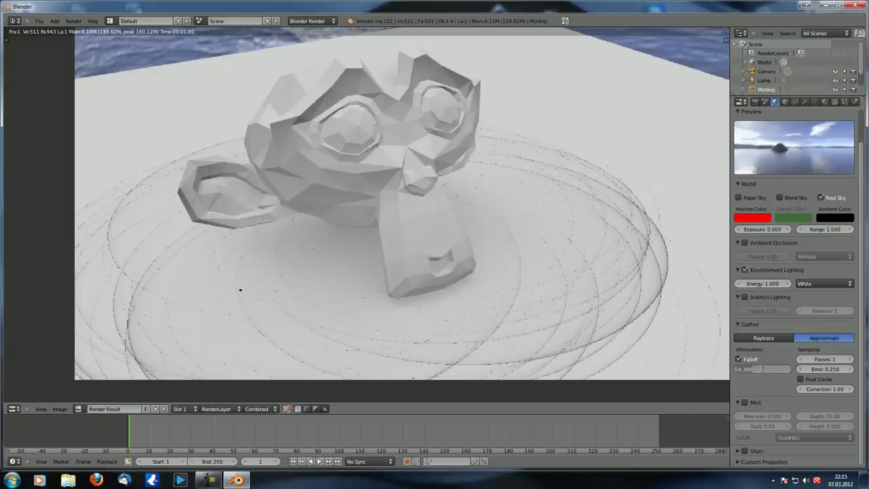
pyautogui.write('10')
pyautogui.press('Return')
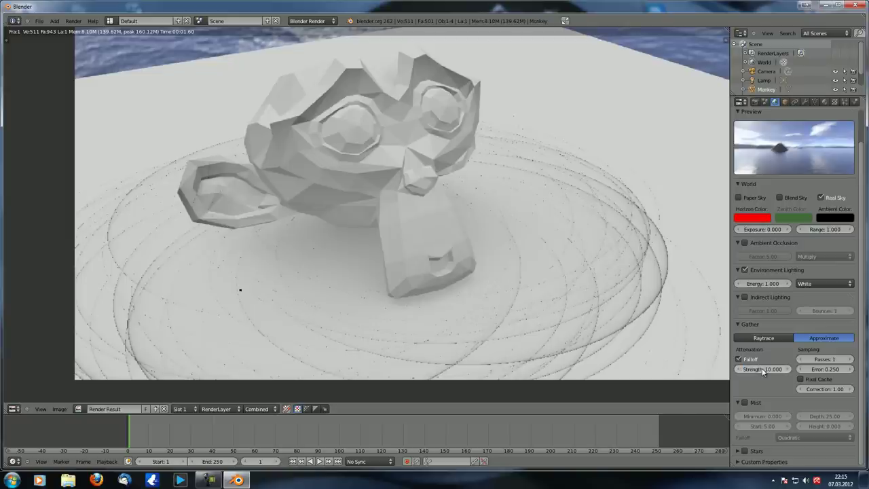
pyautogui.moveTo(537, 258); pyautogui.dragTo(516, 301, button='middle')
pyautogui.press('F12')
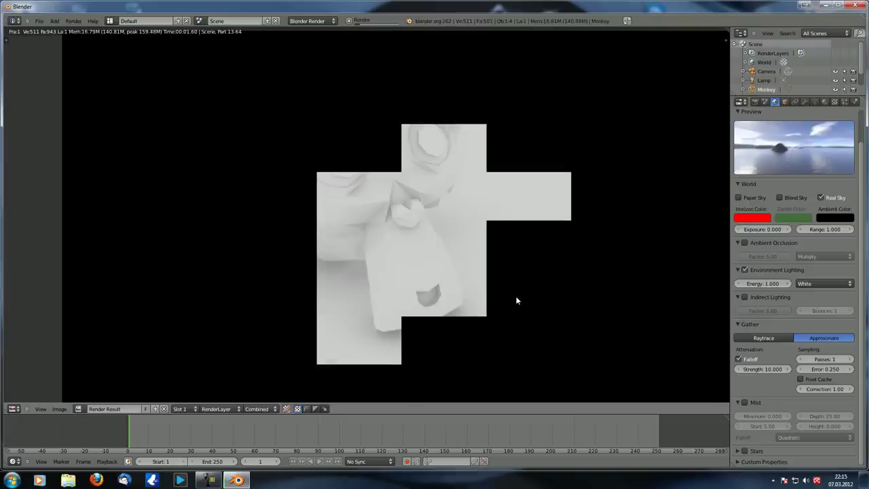
pyautogui.keyDown('ctrl'); pyautogui.moveTo(242, 233); pyautogui.dragTo(347, 266, button='middle'); pyautogui.keyUp('ctrl')
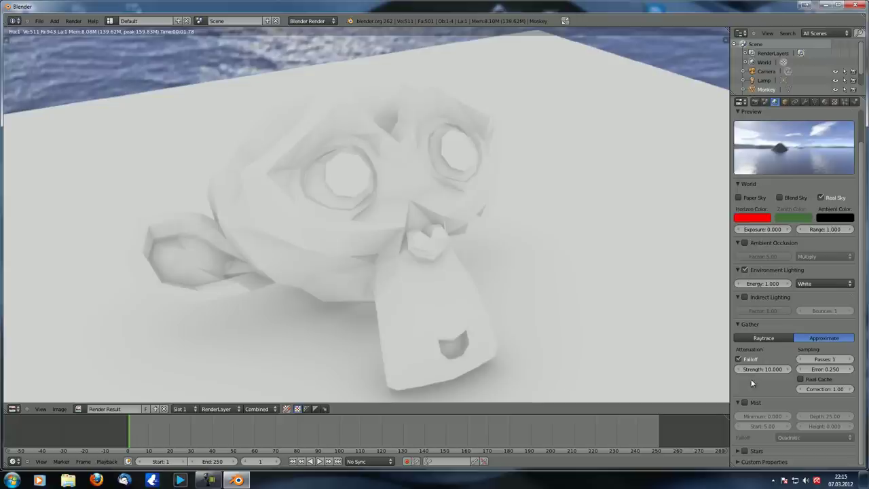
# - Replace Environment Lighting with Indirect Lighting, using Approximate gathering with Falloff disabled
pyautogui.click(744, 269)
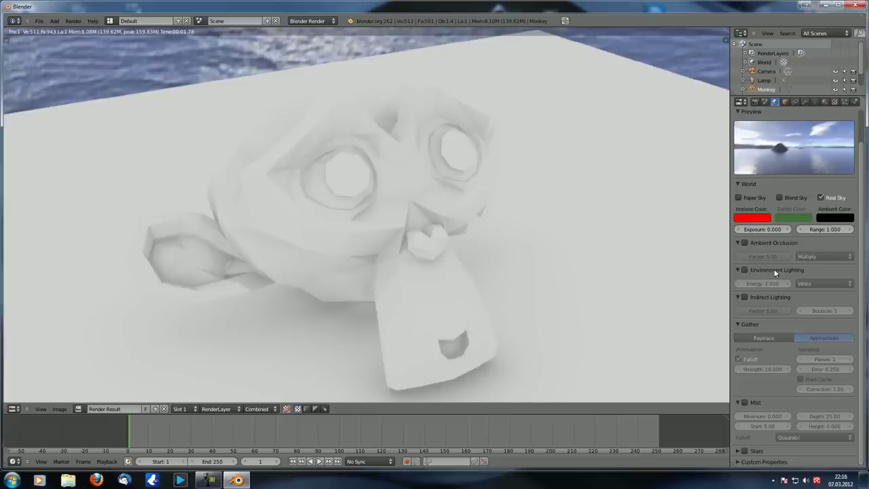
pyautogui.click(745, 297)
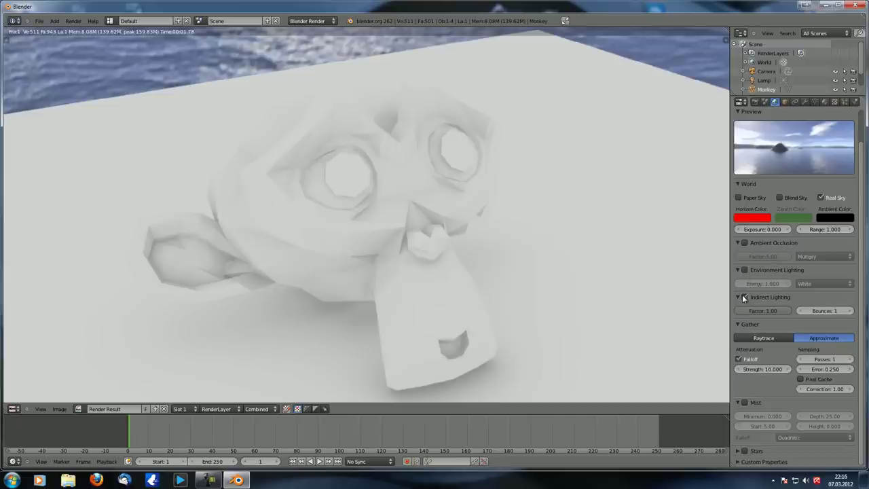
pyautogui.click(765, 338)
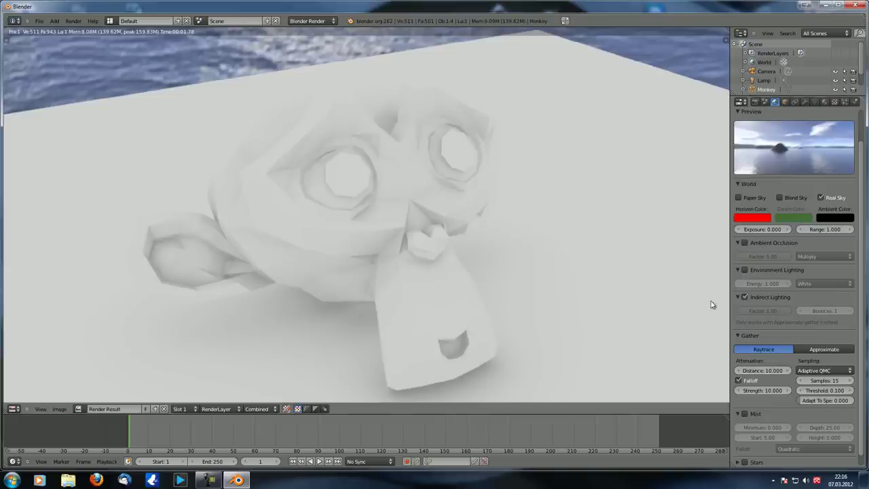
pyautogui.click(818, 349)
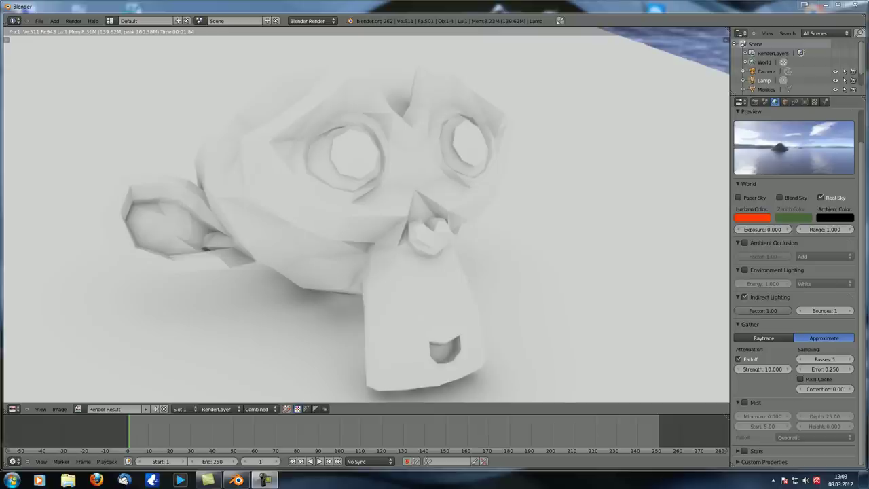
pyautogui.click(738, 359)
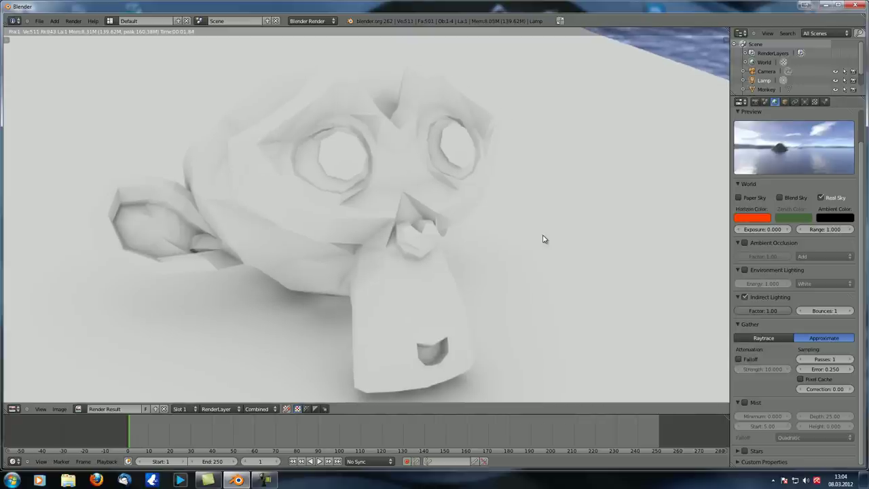
# - Return to the 3D scene and move the lamp down close beside the monkey head
pyautogui.press('Escape')
pyautogui.moveTo(500, 241); pyautogui.dragTo(511, 224, button='middle')
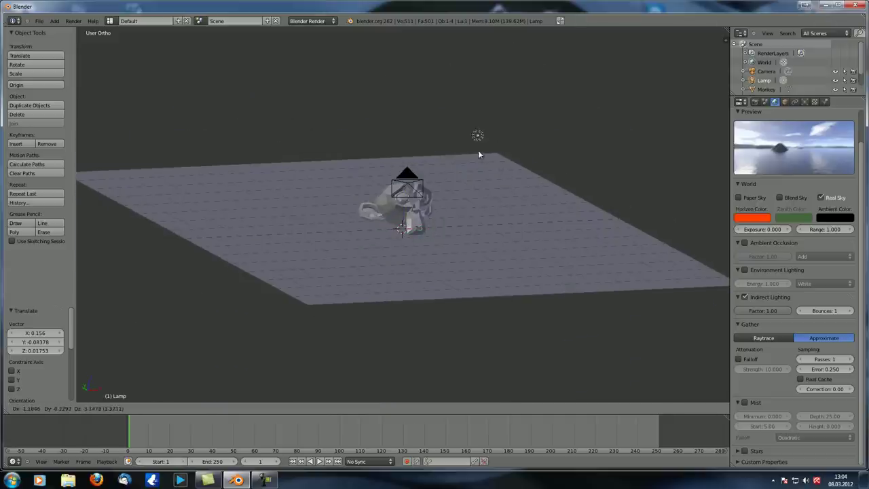
pyautogui.moveTo(456, 176); pyautogui.dragTo(609, 161, button='middle')
pyautogui.press('g')
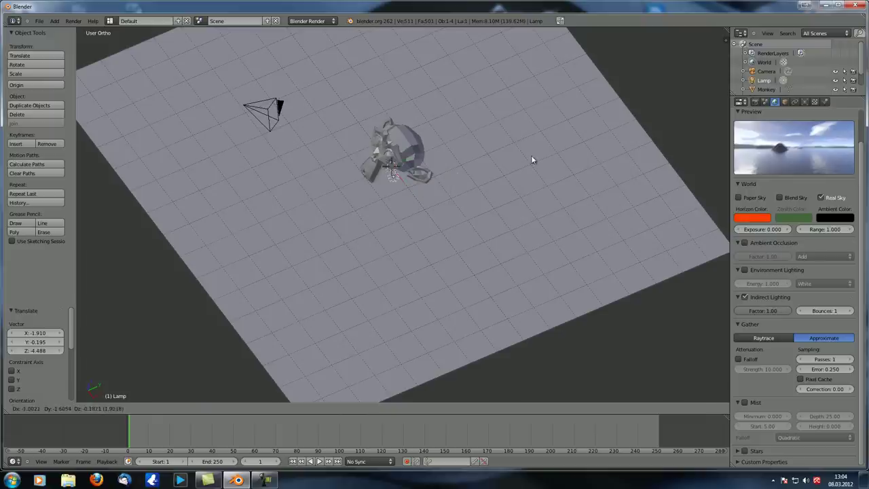
pyautogui.click(541, 157)
pyautogui.moveTo(495, 186); pyautogui.dragTo(597, 174, button='middle')
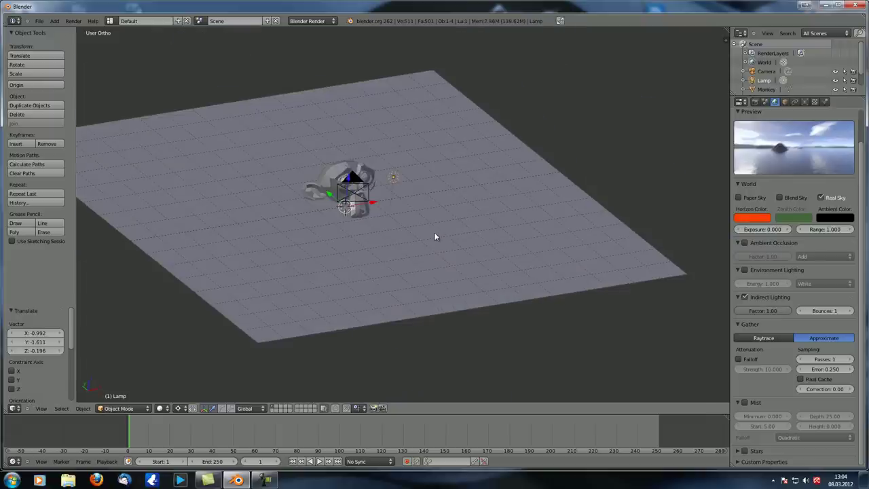
# - Add a plane at the monkey head and rotate it 90° about the Y axis
pyautogui.hotkey('shift', 'a')
pyautogui.moveTo(438, 236)
pyautogui.click(466, 235)
pyautogui.moveTo(466, 235); pyautogui.dragTo(432, 271, button='middle')
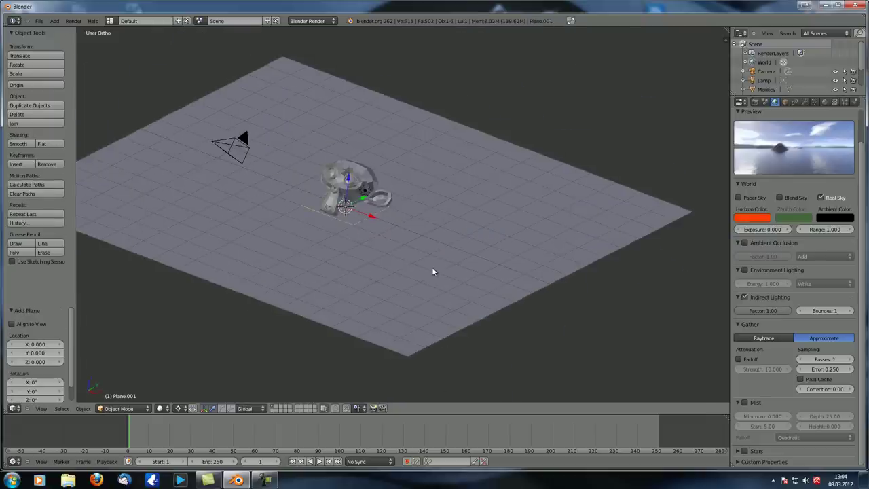
pyautogui.write('ry90')
pyautogui.press('Return')
# - Move the upright plane about -1.9 units along X and scale it about 6.56 times around its own centre
pyautogui.press('g')
pyautogui.press('x')
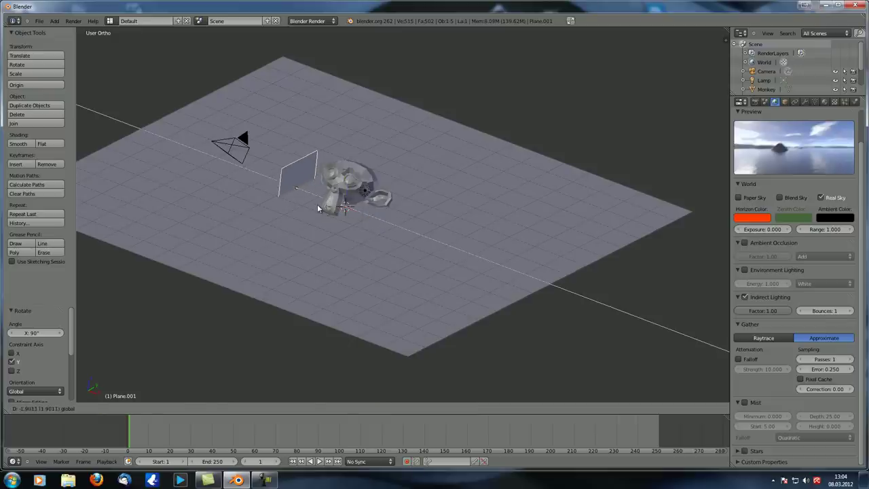
pyautogui.click(317, 207)
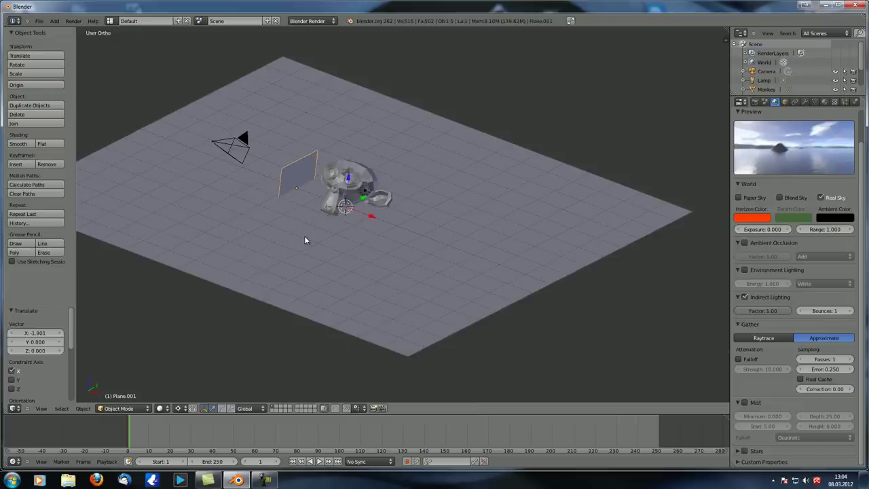
pyautogui.press(',')
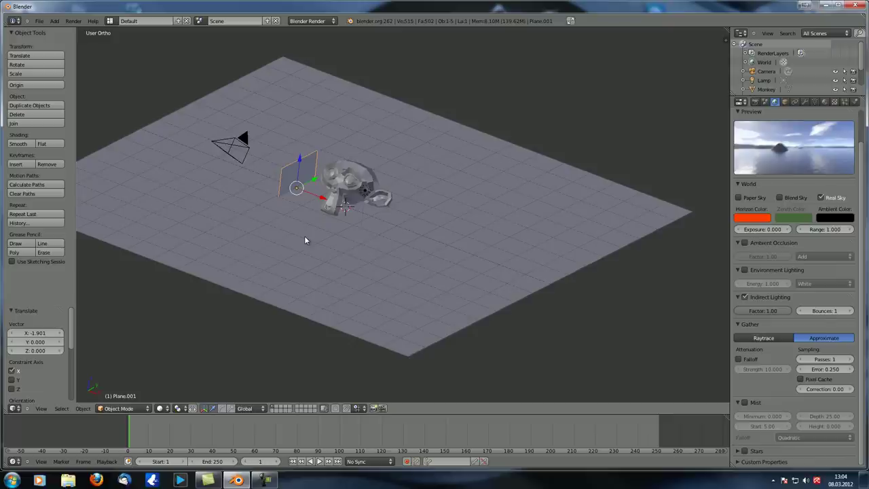
pyautogui.click(178, 408)
pyautogui.moveTo(396, 256); pyautogui.dragTo(352, 202, button='middle')
pyautogui.press('s')
pyautogui.click(581, 327)
# - Align the camera to a raised, angled front view of the monkey head beside the upright plane
pyautogui.moveTo(308, 236); pyautogui.dragTo(421, 242, button='middle')
pyautogui.scroll(3, 332, 235)
pyautogui.press('KP_1')
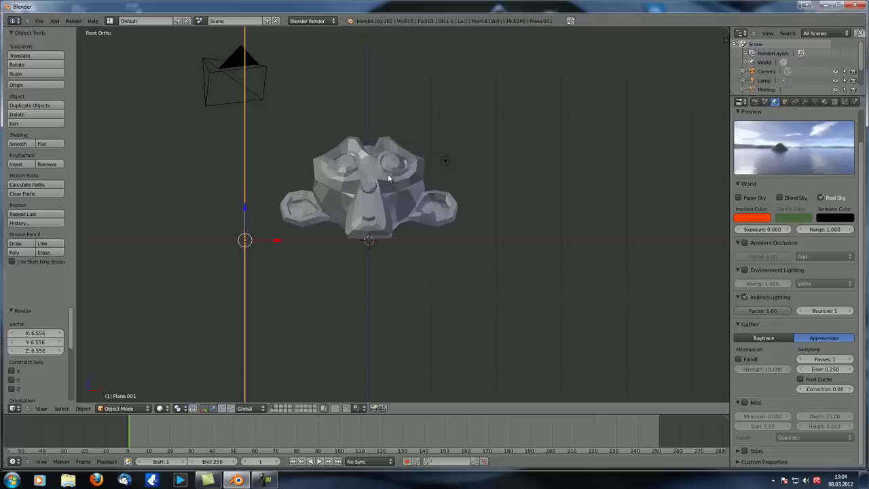
pyautogui.press('KP_8')
pyautogui.press('KP_8')
pyautogui.press('KP_4')
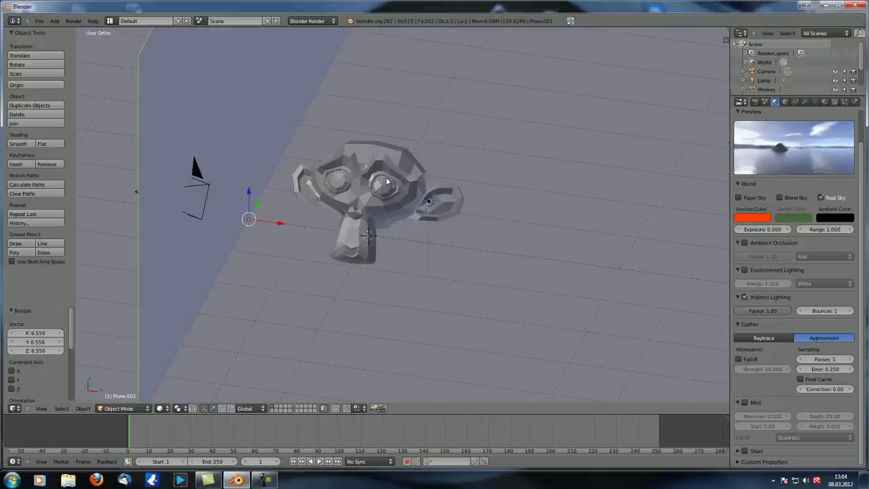
pyautogui.press('ctrl+alt+KP_0')
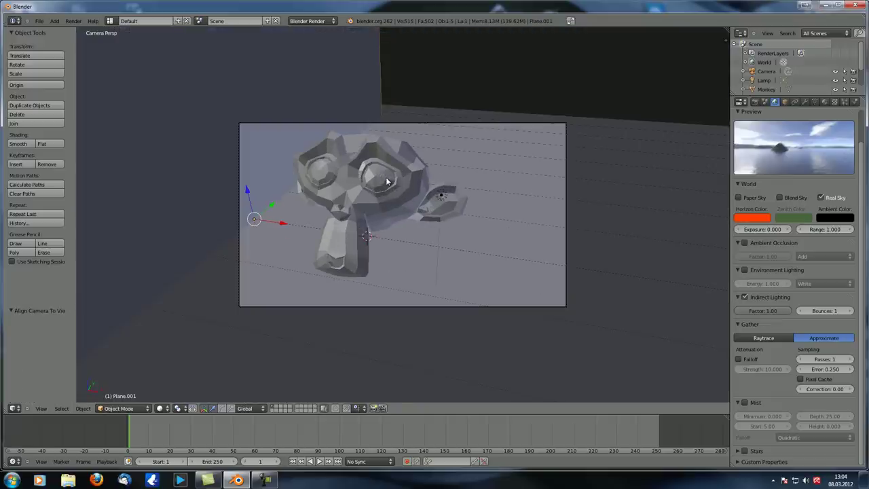
# - Shift the camera about -0.57 units along X so the monkey head sits near the middle of the frame
pyautogui.rightClick(453, 127)
pyautogui.press('g')
pyautogui.click(419, 155)
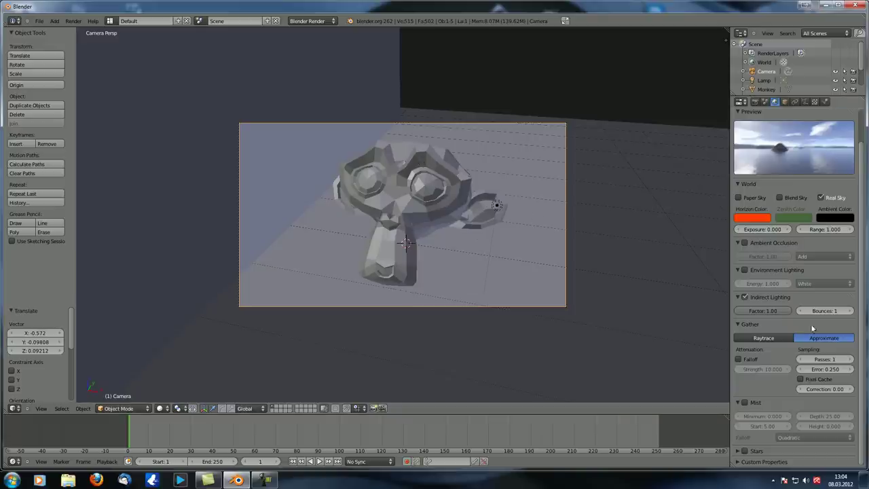
# - Turn off Indirect Lighting and render the monkey head scene
pyautogui.click(744, 296)
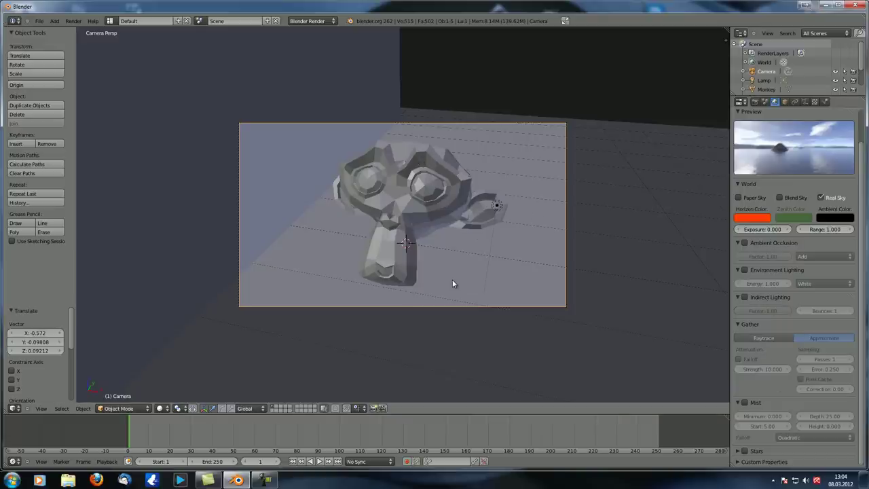
pyautogui.press('F12')
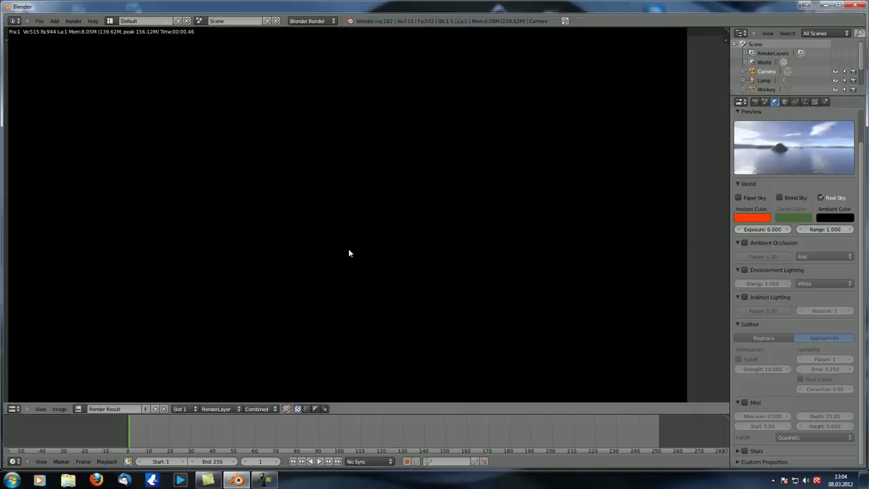
pyautogui.press('Escape')
# - Set the point lamp's energy to 1.000 and render the scene lit by the lamp alone
pyautogui.rightClick(497, 205)
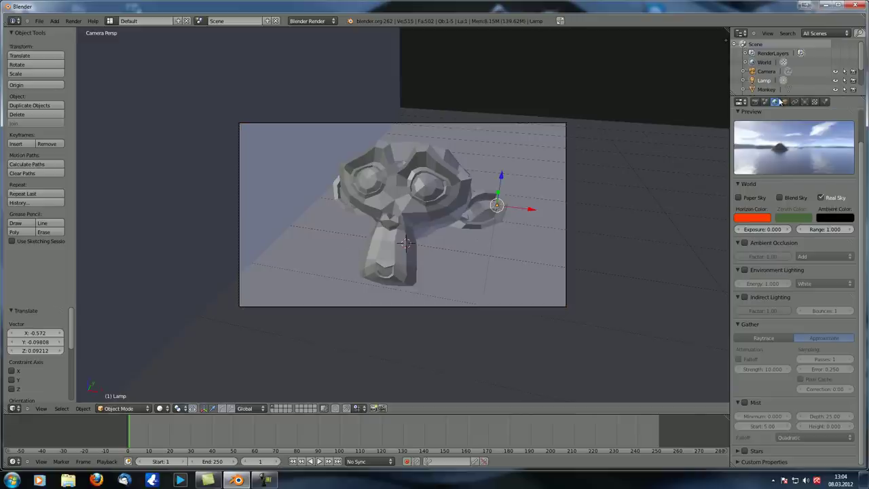
pyautogui.click(806, 102)
pyautogui.click(763, 253)
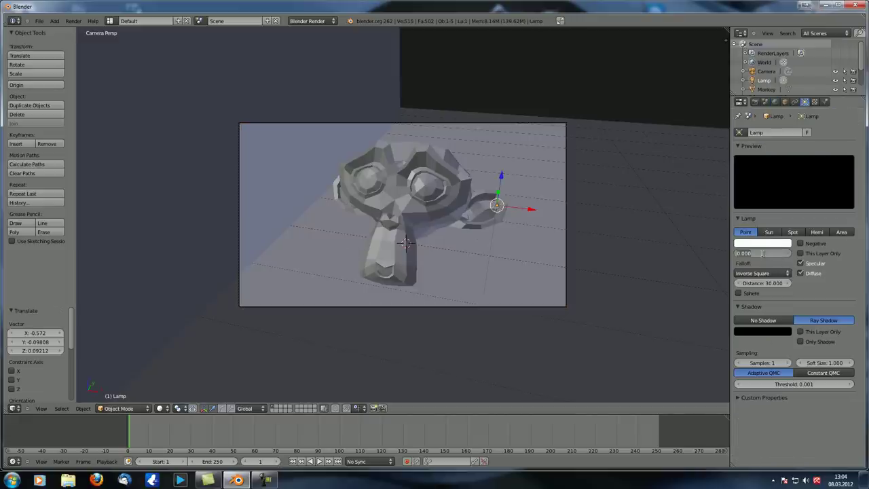
pyautogui.write('1')
pyautogui.press('Return')
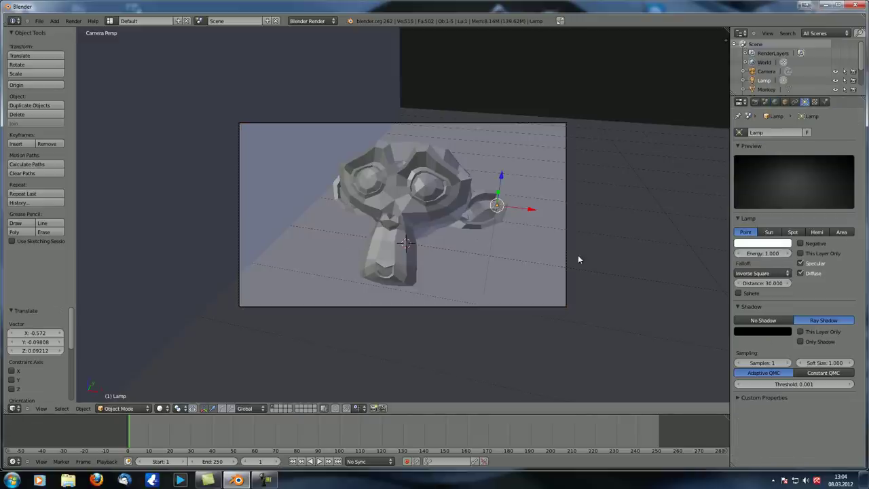
pyautogui.press('F12')
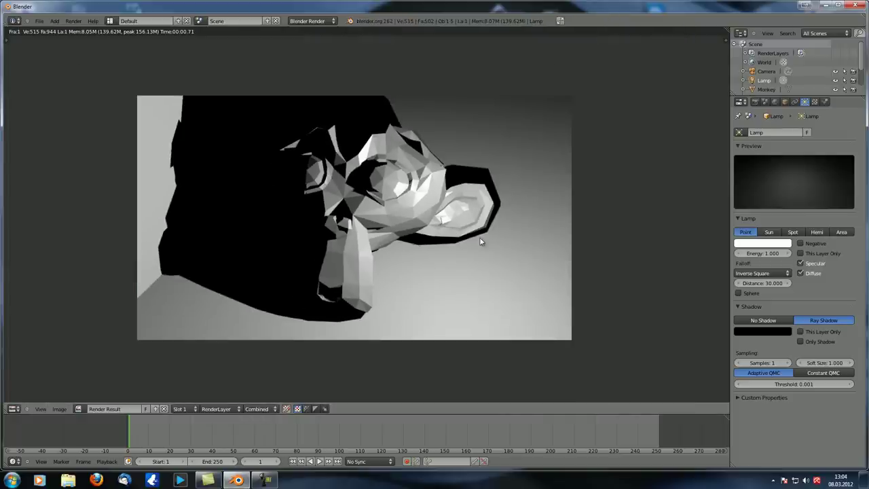
pyautogui.scroll(1, 463, 210)
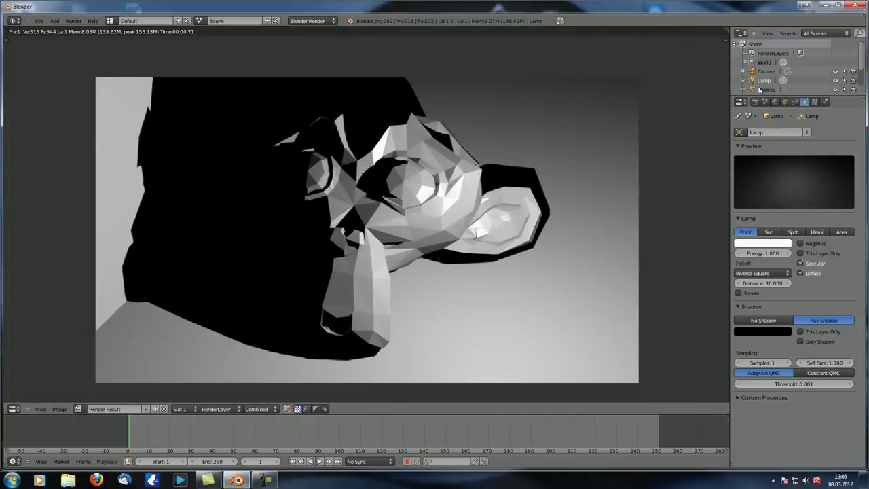
# - Enable Indirect Lighting for the world with 1 bounce and render the scene
pyautogui.click(774, 101)
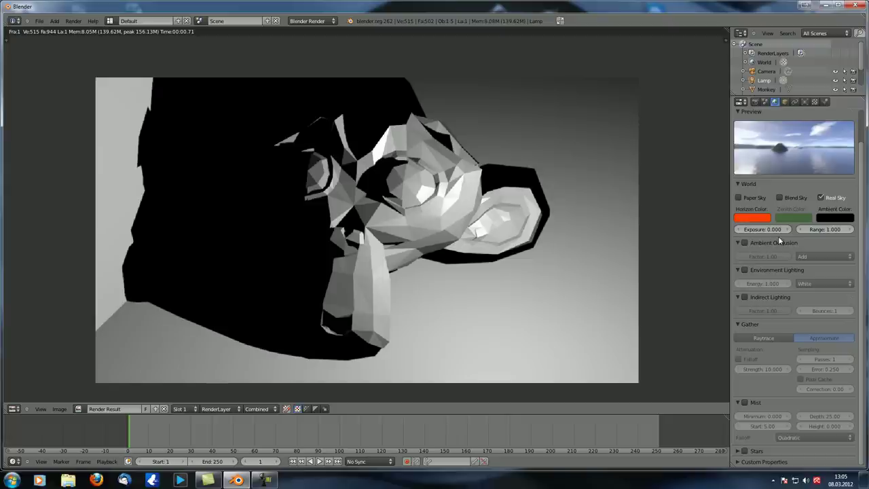
pyautogui.click(745, 298)
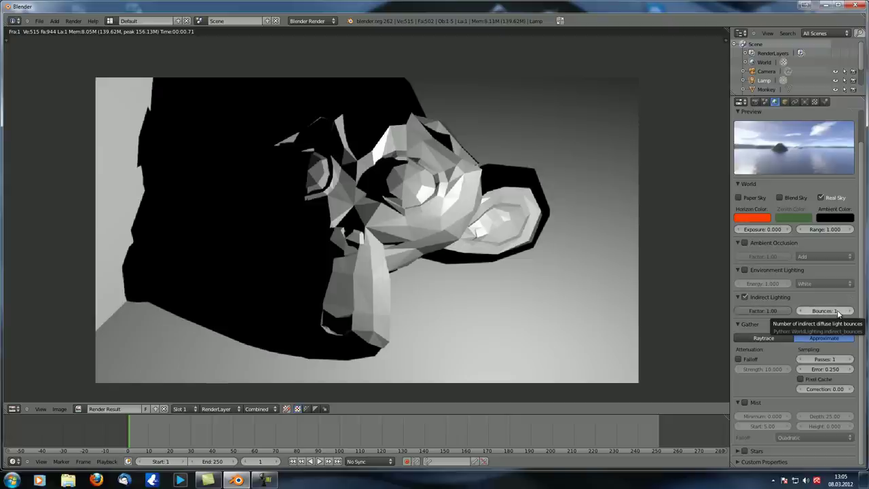
pyautogui.press('F12')
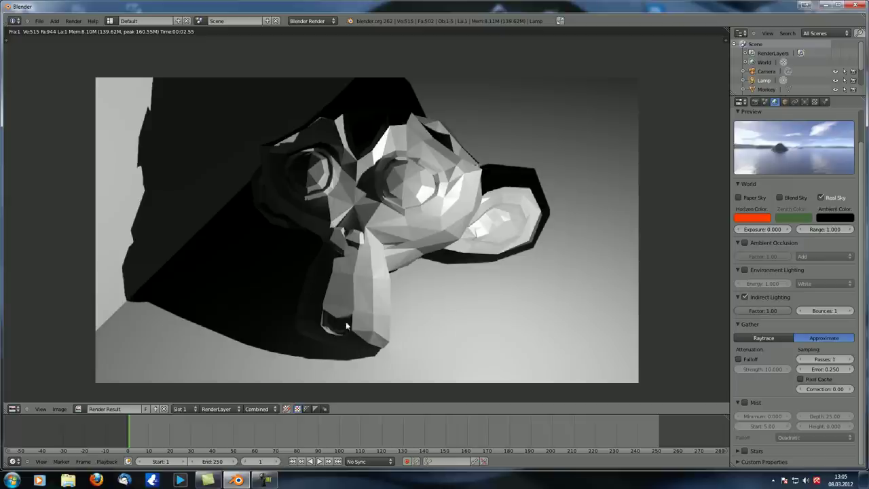
# - Raise the Indirect Lighting bounces to 2, keeping gather passes at 1, and render the scene
pyautogui.click(806, 360)
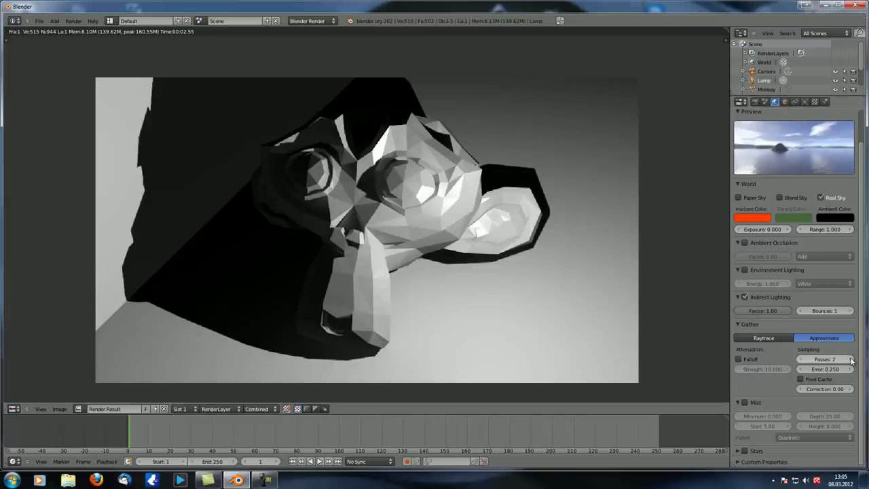
pyautogui.click(802, 359)
pyautogui.click(850, 311)
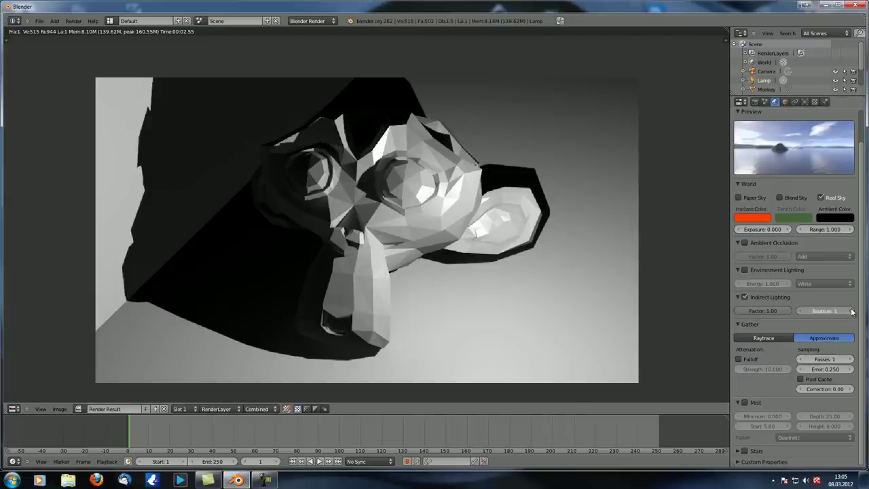
pyautogui.press('F12')
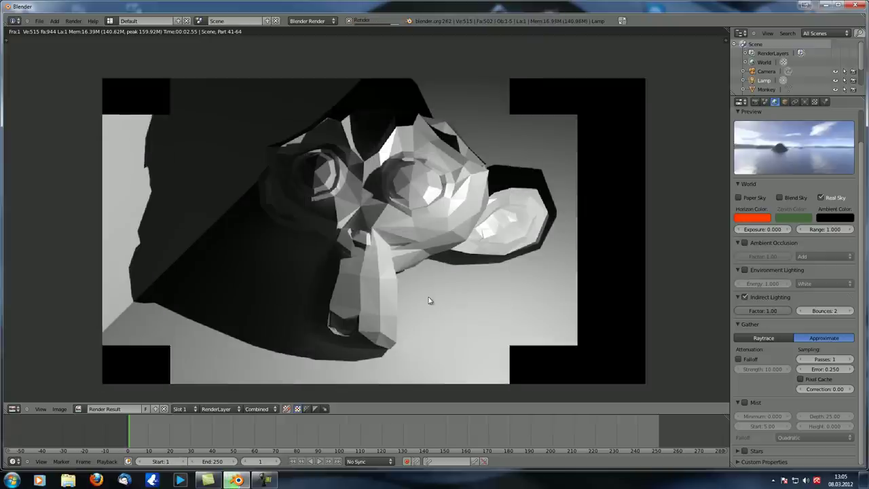
# - Raise the Indirect Lighting bounces to 5, render the scene and inspect the shadowed side of the monkey head
pyautogui.click(850, 310)
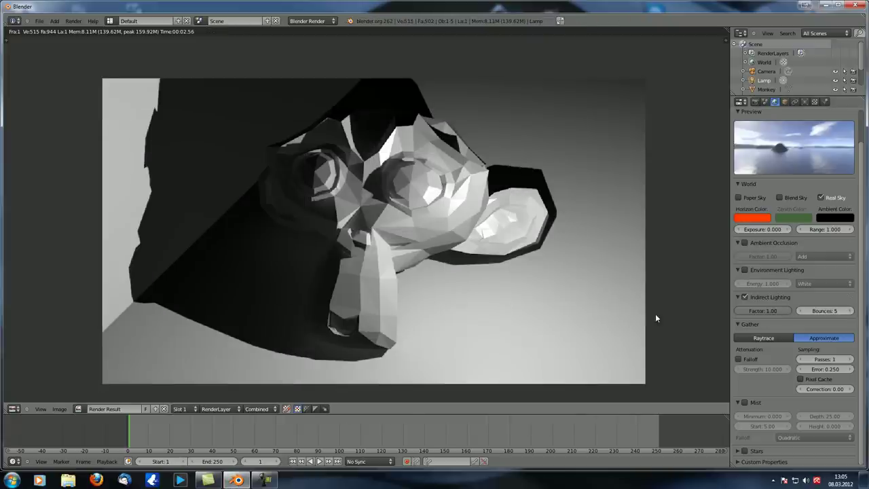
pyautogui.press('F12')
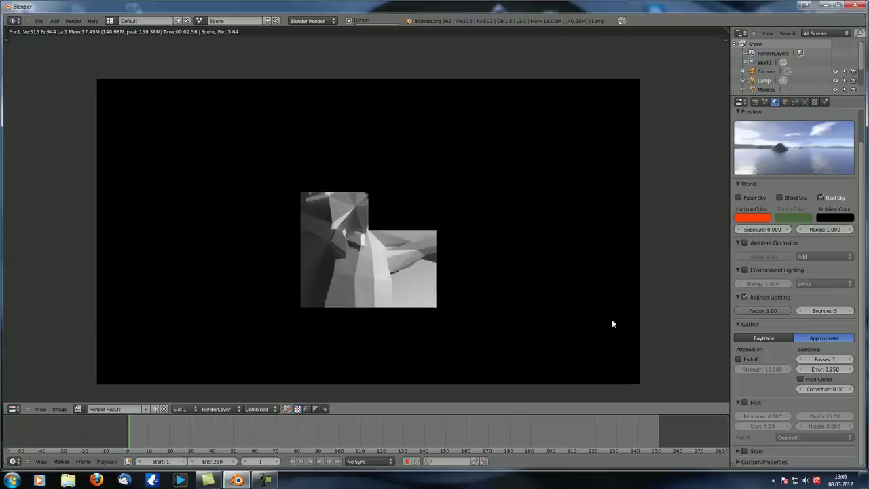
pyautogui.moveTo(309, 265); pyautogui.dragTo(346, 292, button='middle')
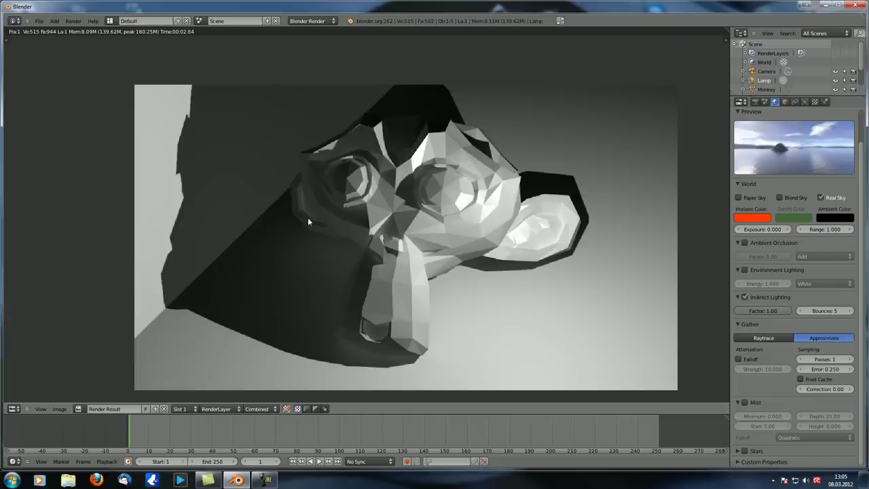
pyautogui.moveTo(308, 221); pyautogui.dragTo(328, 207, button='middle')
# - Set the Indirect Lighting factor to 5.00, render the scene and look closely at the shadow areas
pyautogui.click(770, 310)
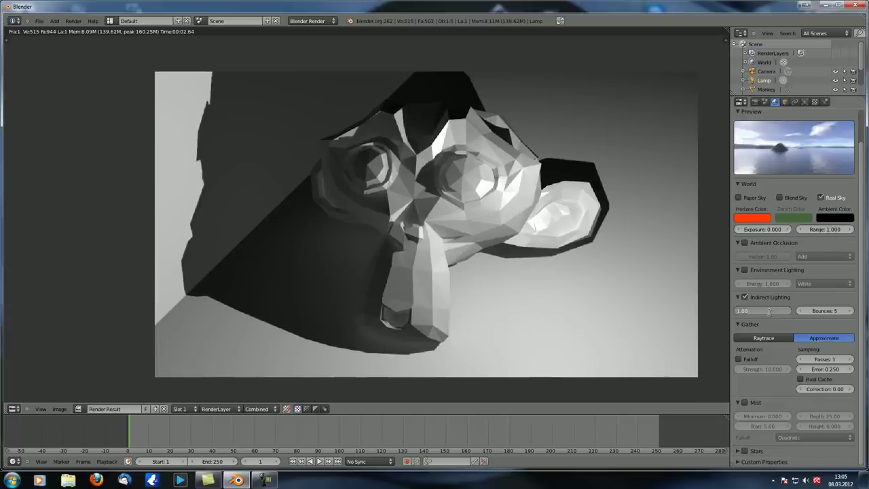
pyautogui.press('F12')
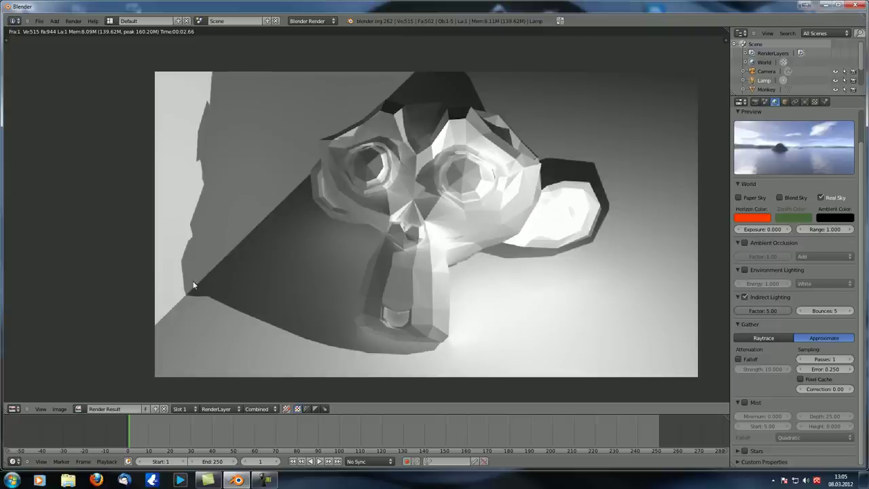
pyautogui.scroll(2, 289, 255)
pyautogui.moveTo(290, 255); pyautogui.dragTo(340, 239, button='middle')
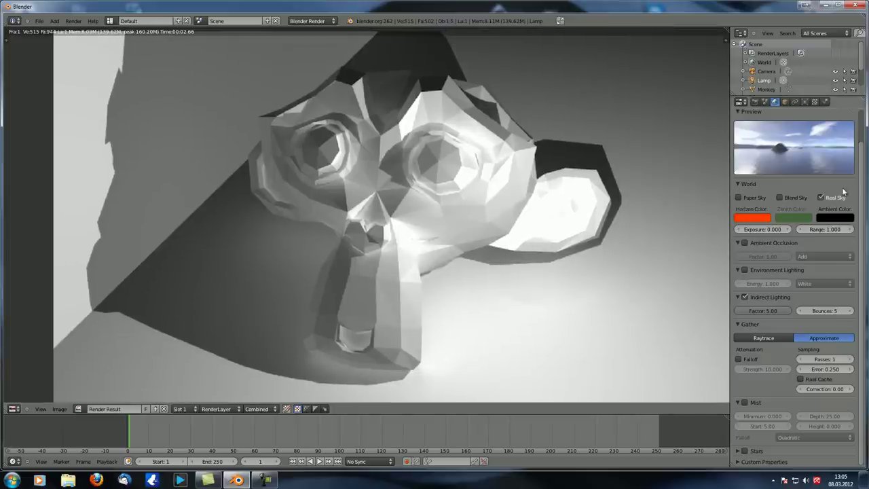
# - Enable Ambient Occlusion with the Multiply blend mode alongside Indirect Lighting and render the scene
pyautogui.click(745, 243)
pyautogui.click(811, 256)
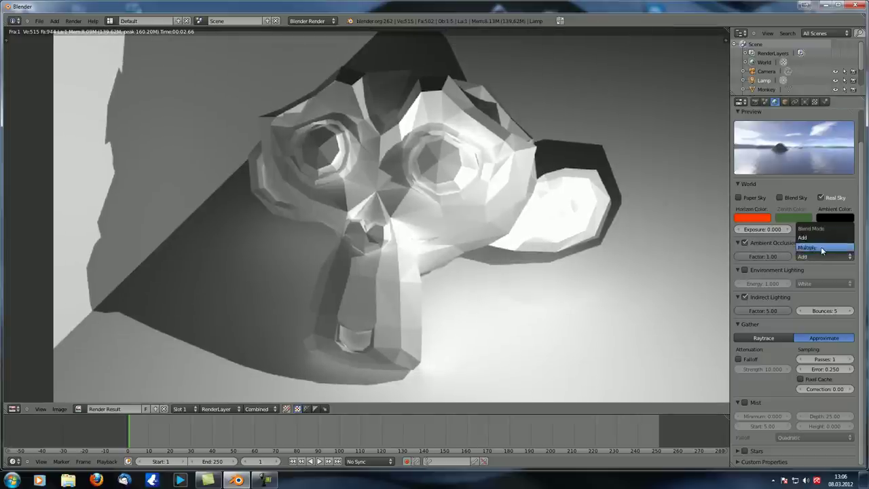
pyautogui.click(821, 246)
pyautogui.moveTo(532, 251); pyautogui.dragTo(549, 271, button='middle')
pyautogui.press('F12')
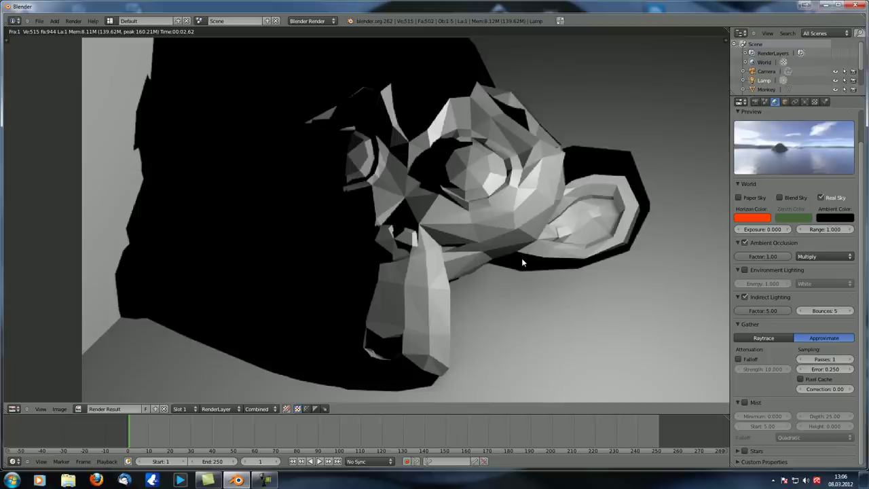
# - Turn off Ambient Occlusion, set the Indirect Lighting factor to 1.00 and render the scene
pyautogui.click(744, 243)
pyautogui.moveTo(477, 266); pyautogui.dragTo(446, 262, button='middle')
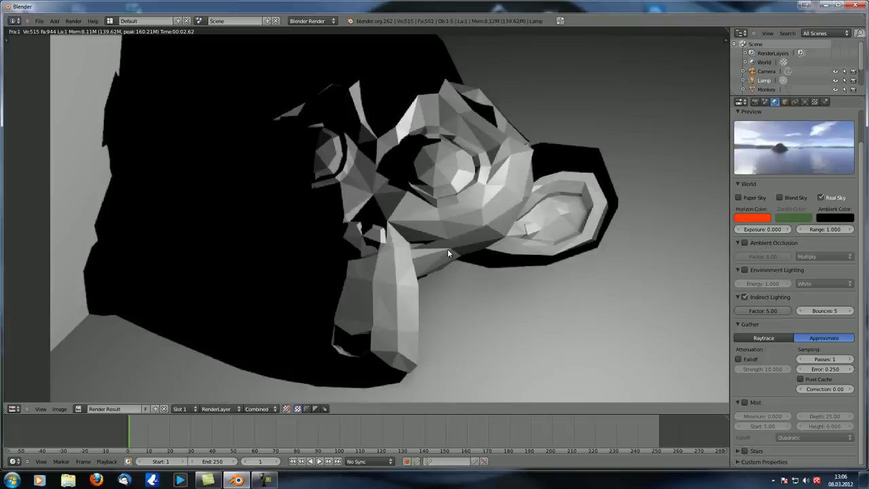
pyautogui.click(768, 311)
pyautogui.press('F12')
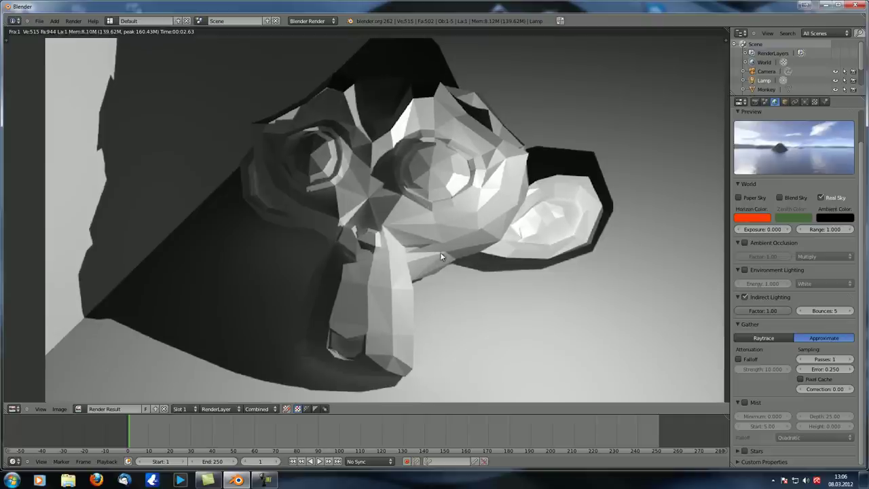
# - Add a UV sphere, scale it to about 0.252 and move it about 1.04 along X and 0.95 along Z
pyautogui.press('Escape')
pyautogui.hotkey('shift', 'a')
pyautogui.moveTo(457, 256)
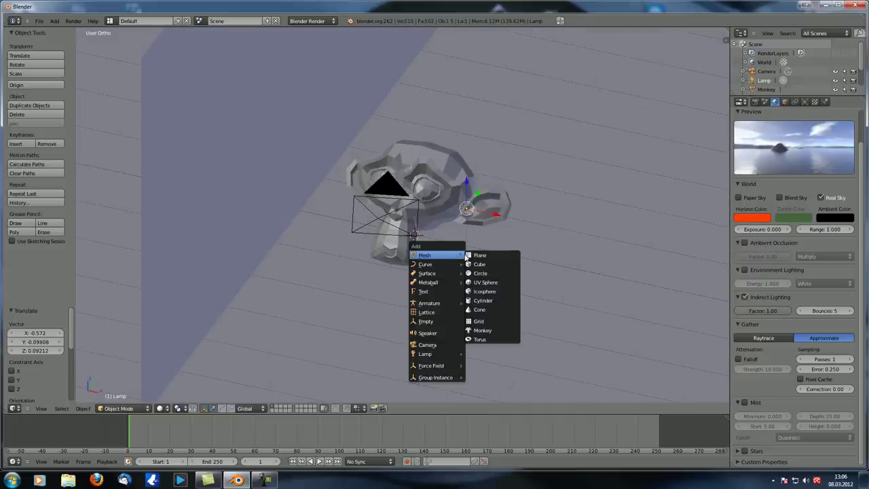
pyautogui.click(491, 283)
pyautogui.press('s')
pyautogui.click(466, 214)
pyautogui.press('KP_1')
pyautogui.press('g')
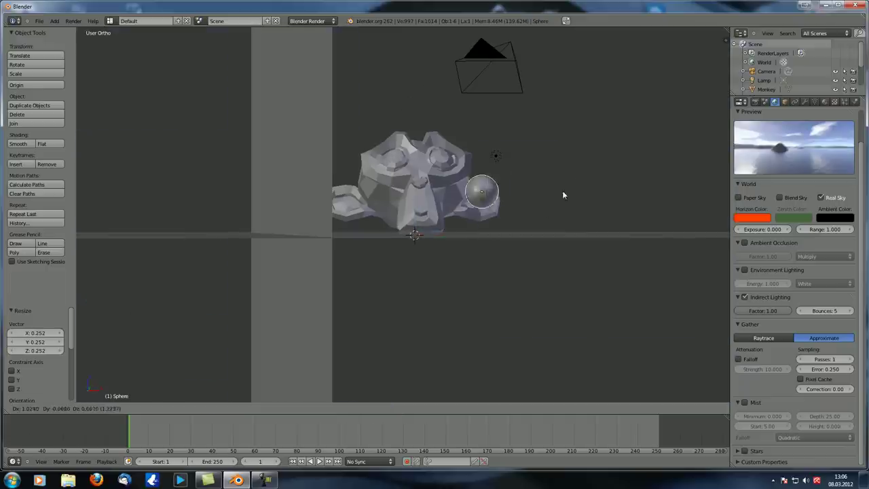
pyautogui.click(562, 176)
# - Move the sphere about -0.26 along X, -0.60 along Y and 0.15 along Z, in front of the monkey's face
pyautogui.moveTo(562, 176); pyautogui.dragTo(516, 224, button='middle')
pyautogui.press('g')
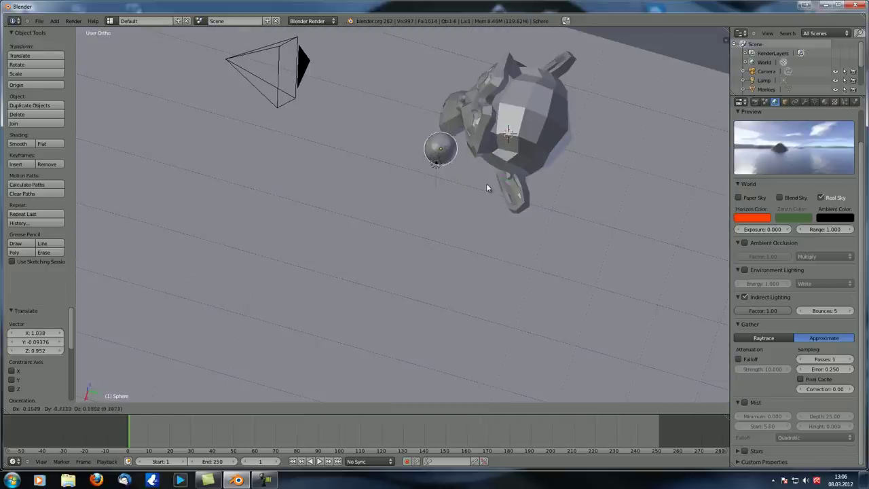
pyautogui.click(488, 182)
pyautogui.moveTo(488, 182); pyautogui.dragTo(468, 152, button='middle')
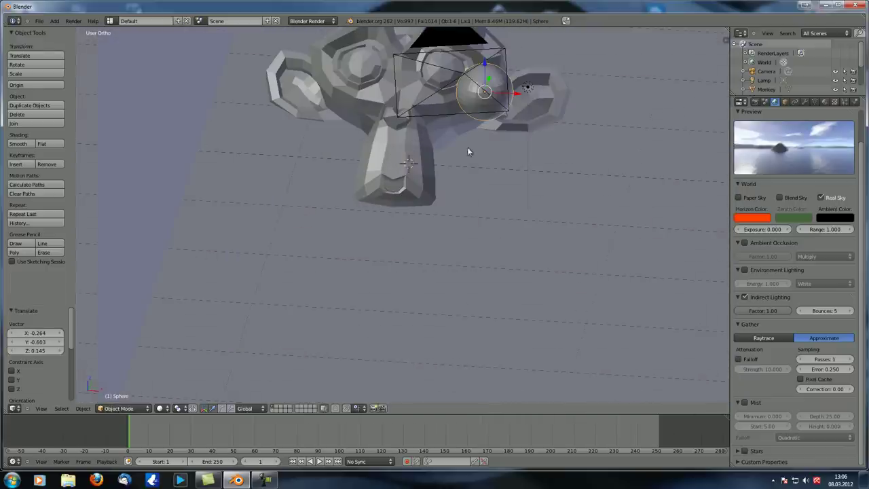
# - Give the sphere a new material with a red diffuse colour of about R 0.800, G 0.022, B 0.000
pyautogui.click(825, 102)
pyautogui.click(783, 161)
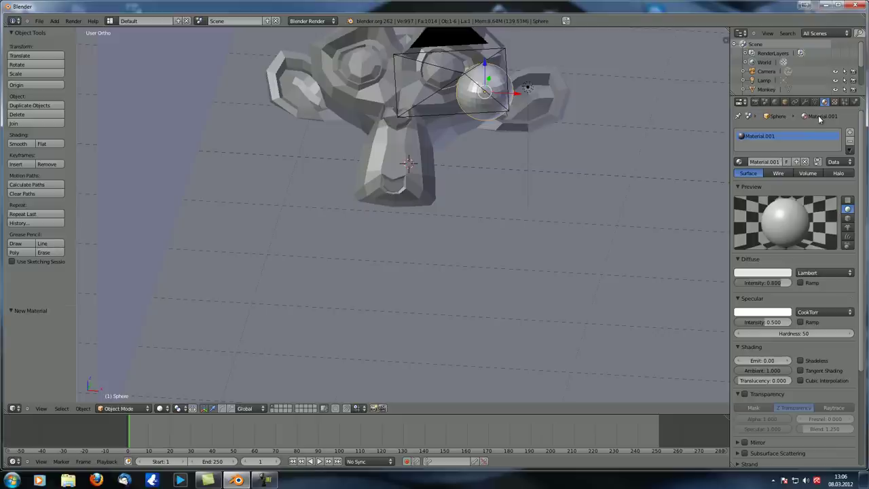
pyautogui.click(773, 272)
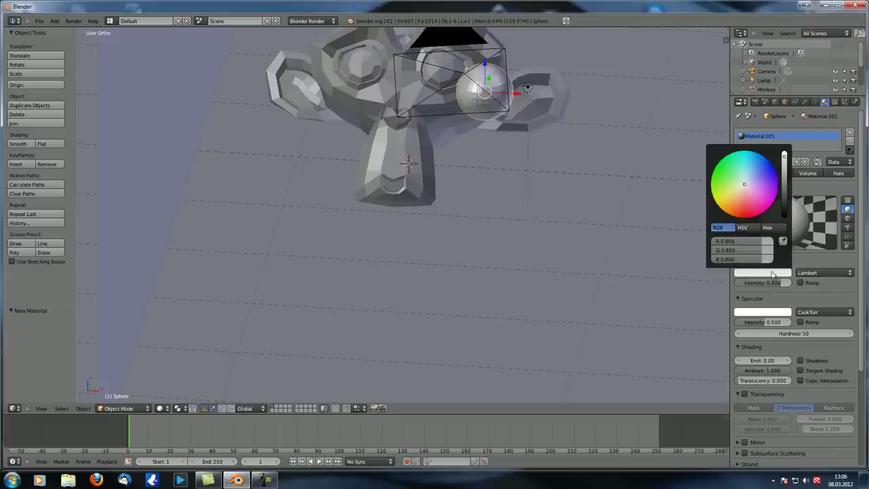
pyautogui.moveTo(751, 190); pyautogui.dragTo(744, 234)
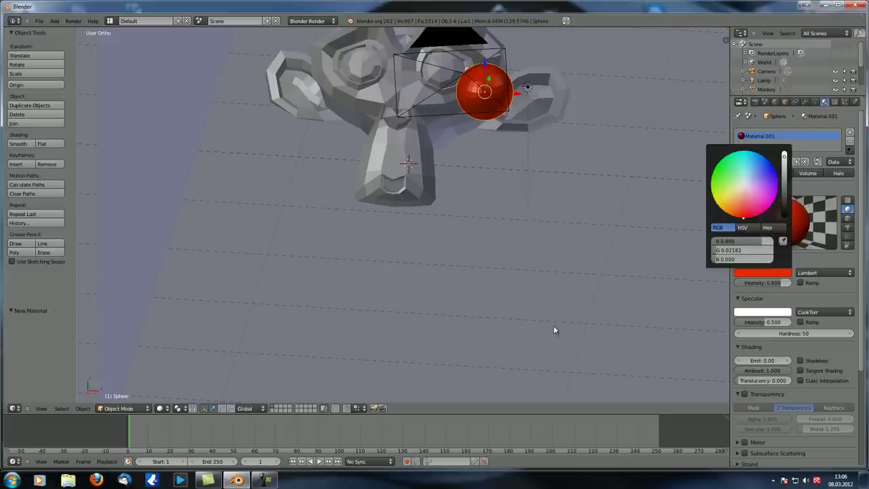
# - Render the scene to check the red sphere in front of the monkey head, and return to the viewport
pyautogui.press('KP_5')
pyautogui.press('F12')
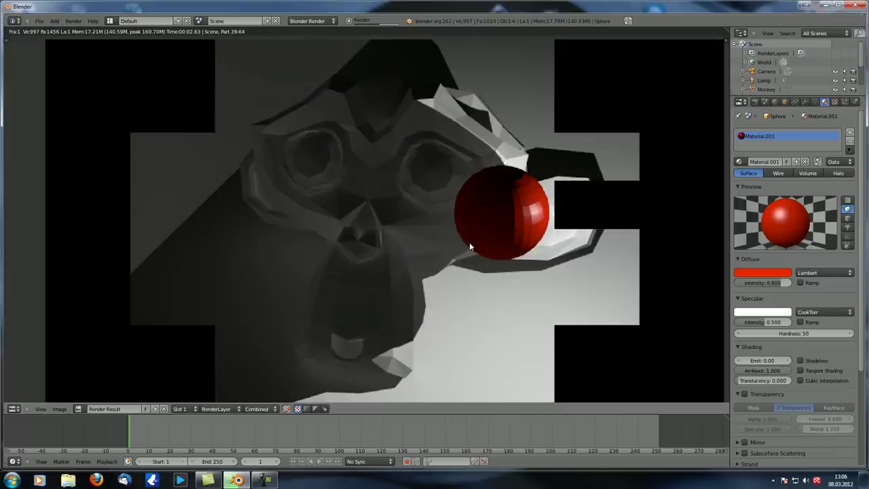
pyautogui.press('Escape')
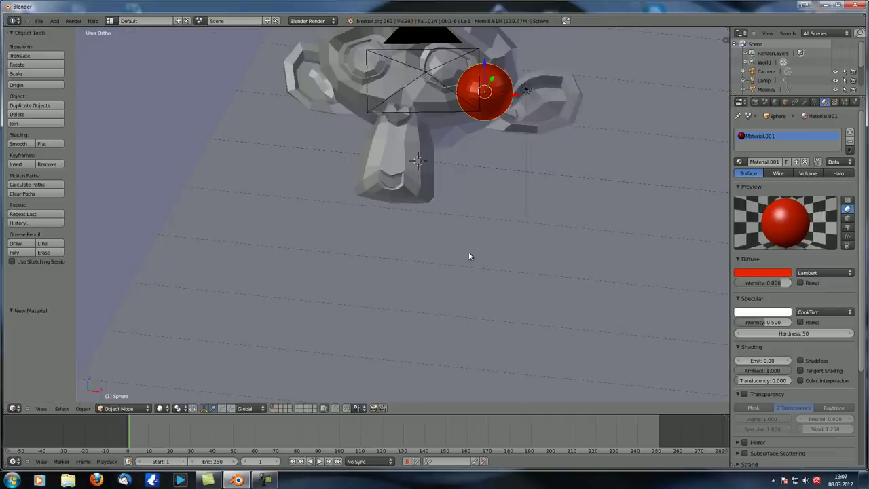
# - Lower the red sphere along the Z axis so it sits below the monkey's cheek
pyautogui.moveTo(463, 171); pyautogui.dragTo(403, 133, button='middle')
pyautogui.moveTo(483, 65); pyautogui.dragTo(484, 115)
pyautogui.moveTo(484, 166)
pyautogui.mouseDown(button='middle')
pyautogui.moveTo(606, 155)
pyautogui.moveTo(496, 183)
pyautogui.moveTo(492, 165)
pyautogui.mouseUp(button='middle')
# - Select the lamp, render the scene and examine the monkey's cheek above the red sphere for reflected colour
pyautogui.rightClick(540, 81)
pyautogui.press('F12')
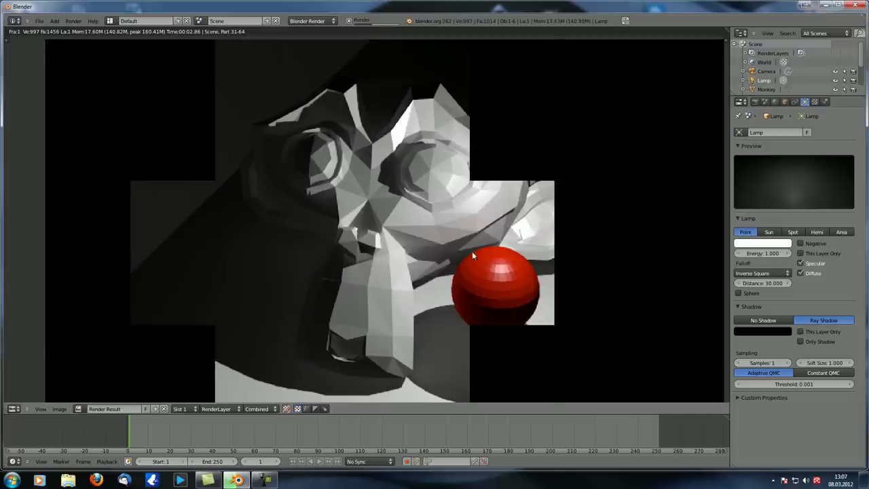
pyautogui.scroll(6, 473, 255)
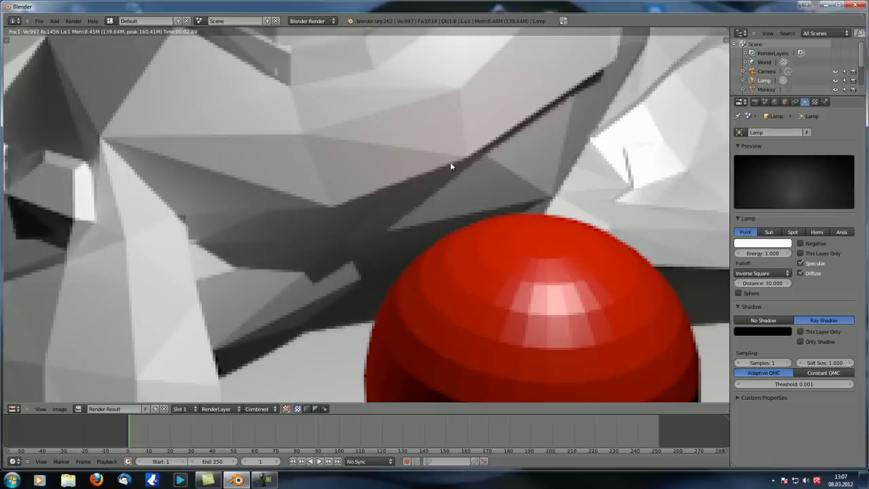
pyautogui.scroll(1, 450, 166)
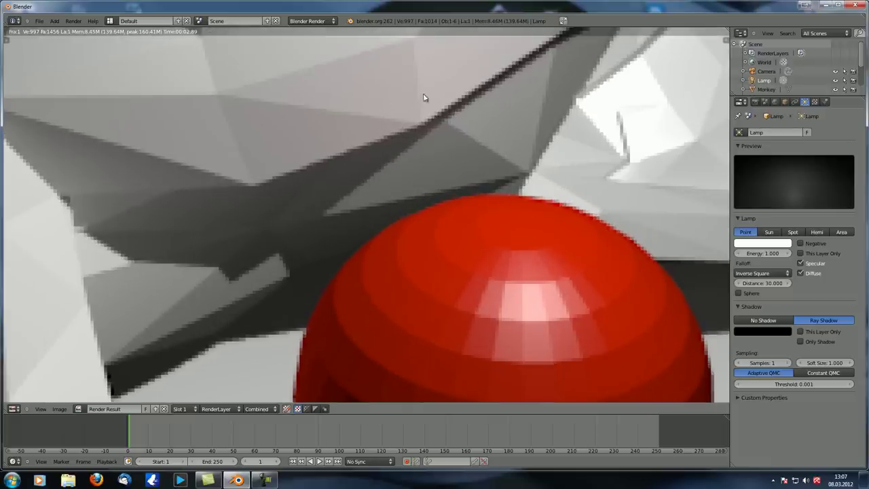
# - Examine the monkey's face and the red sphere together in the render, and return to the viewport
pyautogui.scroll(-7, 363, 182)
pyautogui.moveTo(363, 182); pyautogui.dragTo(454, 203, button='middle')
pyautogui.scroll(2, 423, 204)
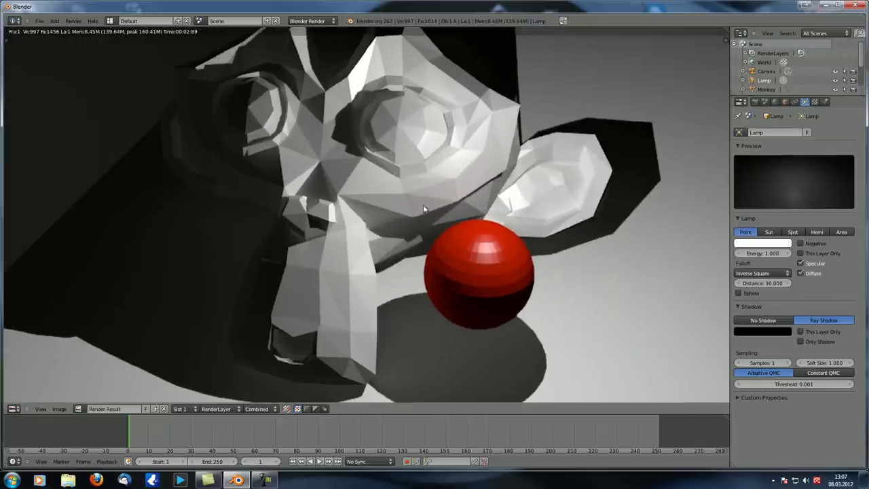
pyautogui.press('Escape')
# - Select the red sphere and set the world's Indirect Lighting factor to 5
pyautogui.rightClick(539, 145)
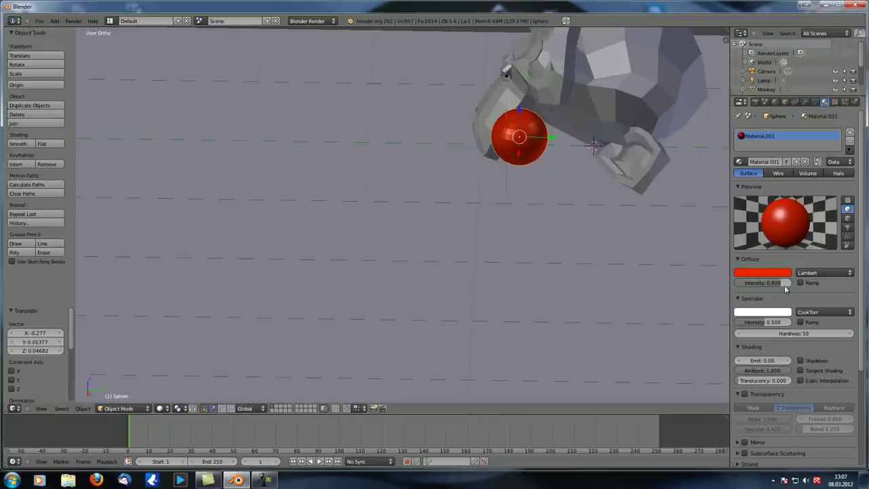
pyautogui.click(776, 102)
pyautogui.moveTo(665, 129); pyautogui.dragTo(699, 301, button='middle')
pyautogui.click(767, 310)
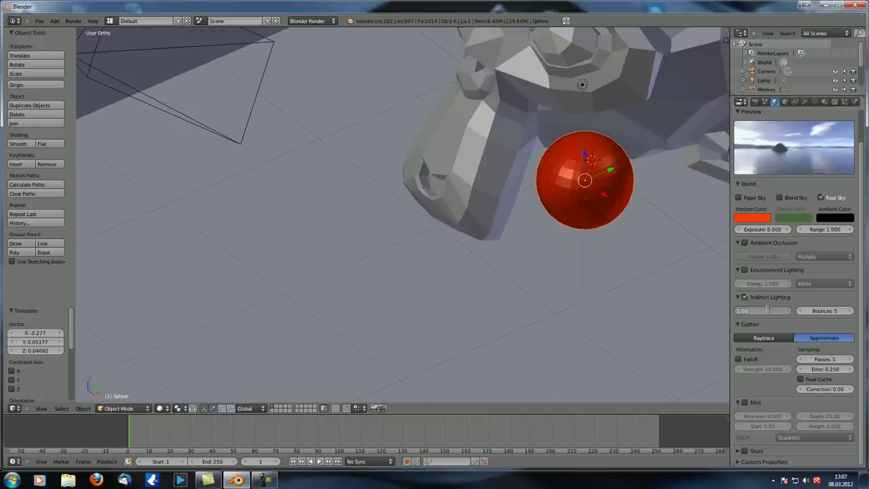
pyautogui.write('5')
pyautogui.press('Return')
pyautogui.moveTo(637, 288); pyautogui.dragTo(649, 285, button='middle')
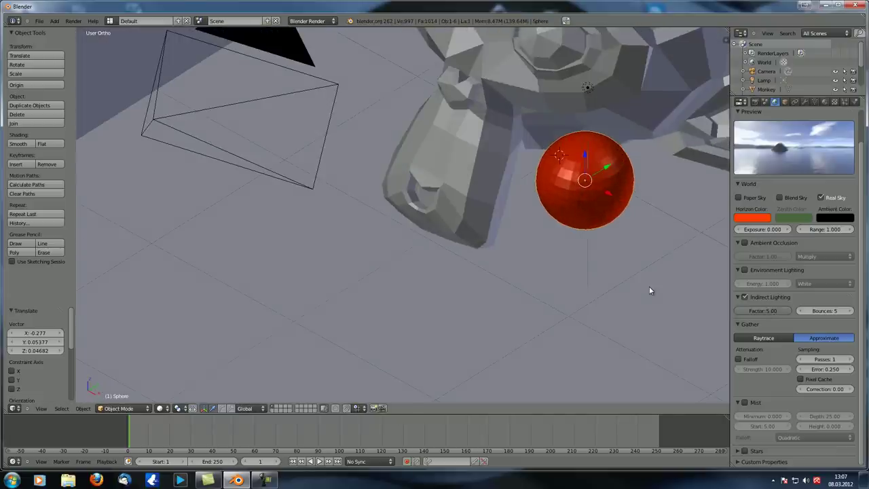
# - Render the scene, examine the monkey's cheek for red light bounced from the sphere, and return to the viewport
pyautogui.press('F12')
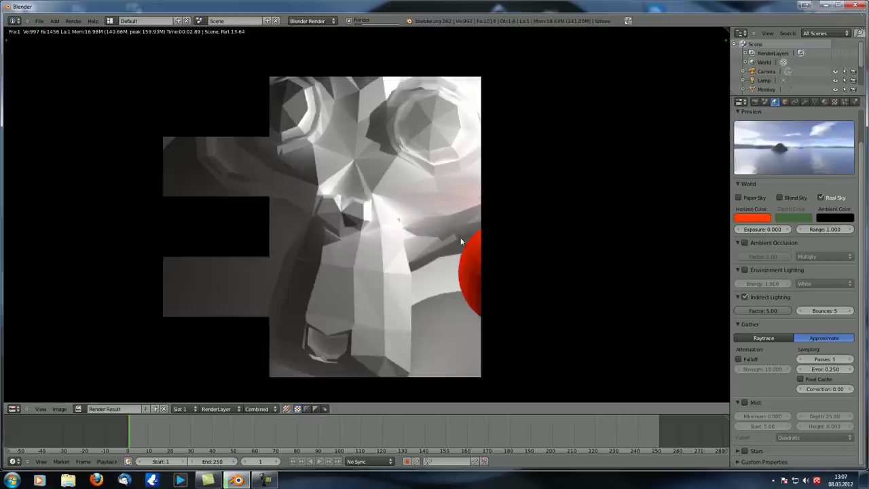
pyautogui.scroll(2, 496, 214)
pyautogui.moveTo(496, 215); pyautogui.dragTo(379, 242, button='middle')
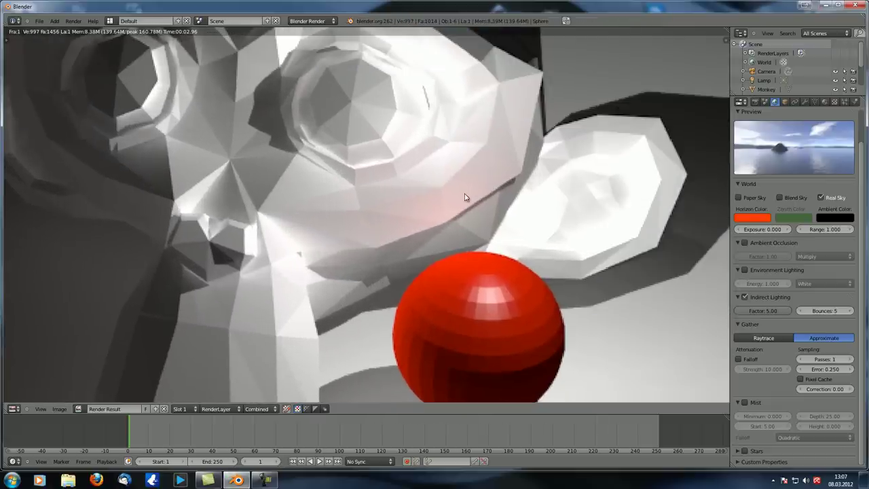
pyautogui.scroll(-2, 413, 231)
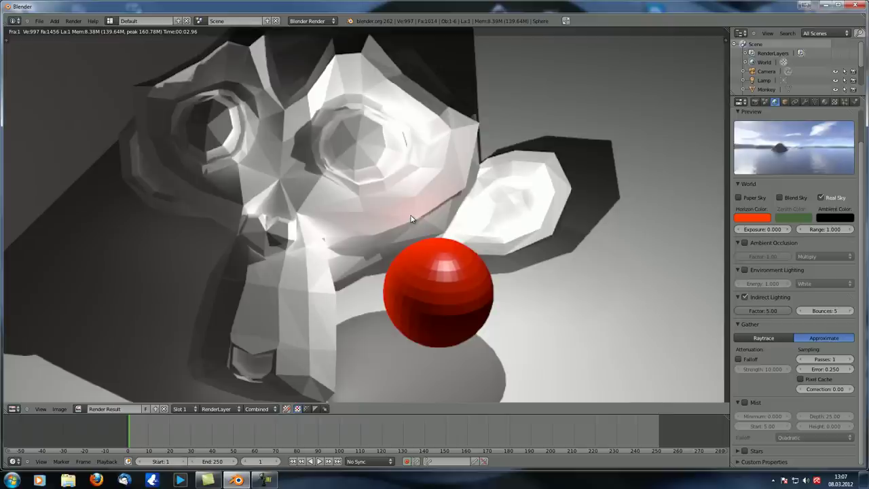
pyautogui.scroll(-3, 366, 240)
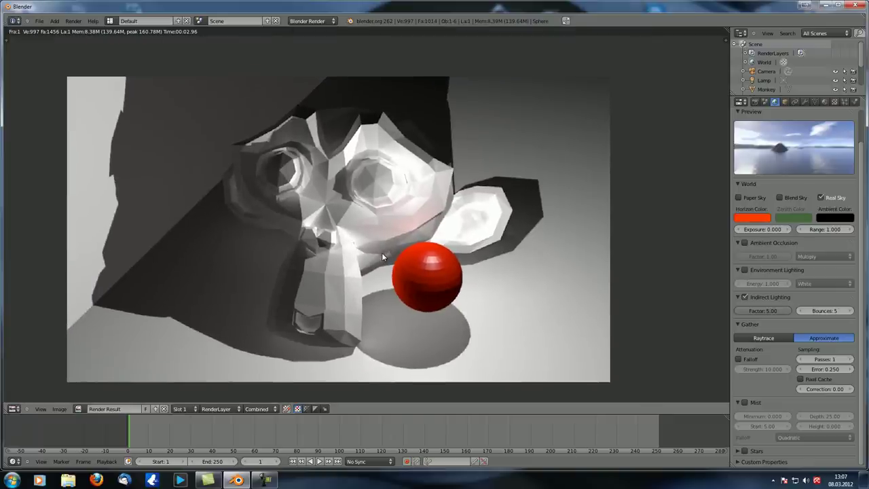
pyautogui.press('Escape')
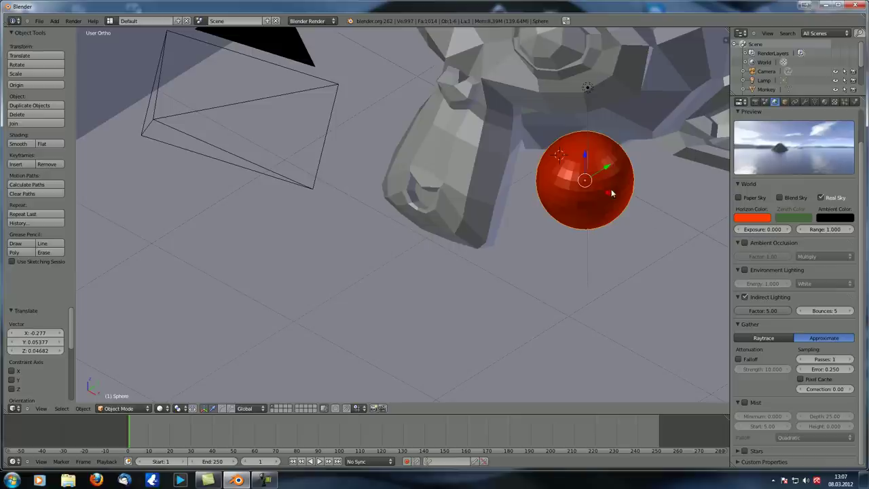
# - Turn the sphere material's diffuse colour from red to white with saturation 0, and set its Emit value to 2
pyautogui.moveTo(583, 192); pyautogui.dragTo(470, 199, button='middle')
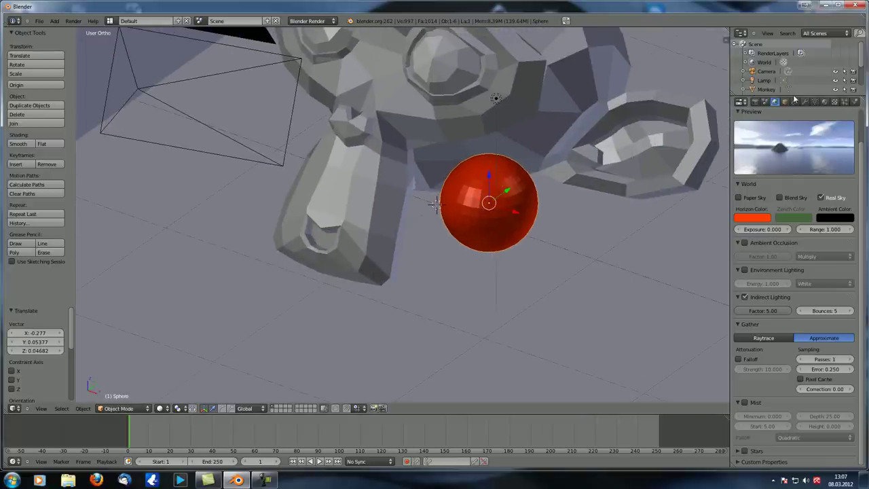
pyautogui.click(825, 102)
pyautogui.click(774, 272)
pyautogui.moveTo(743, 241); pyautogui.dragTo(742, 256)
pyautogui.write('1')
pyautogui.press('Return')
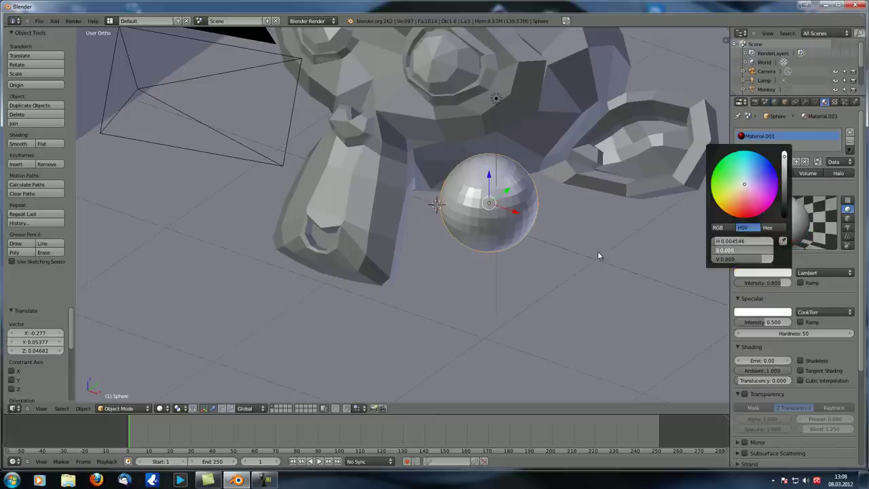
pyautogui.moveTo(760, 360)
pyautogui.mouseDown()
pyautogui.moveTo(795, 360)
pyautogui.moveTo(760, 365)
pyautogui.mouseUp()
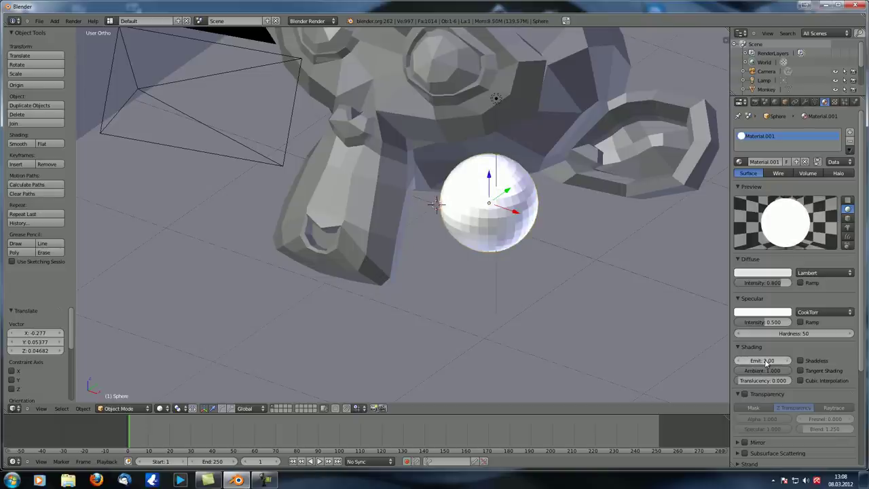
# - Delete the lamp and render the scene with the emitting sphere as its only light source
pyautogui.moveTo(607, 303); pyautogui.dragTo(510, 65, button='middle')
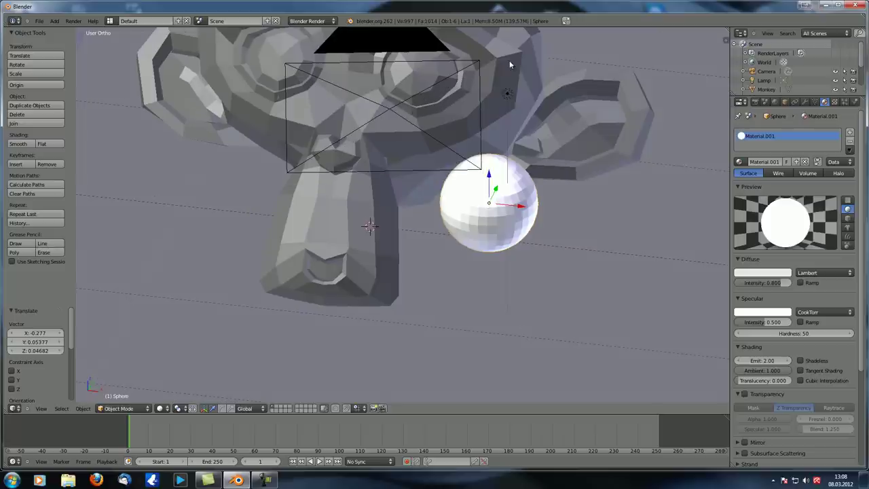
pyautogui.rightClick(508, 96)
pyautogui.press('x')
pyautogui.click(504, 99)
pyautogui.moveTo(503, 98); pyautogui.dragTo(469, 141, button='middle')
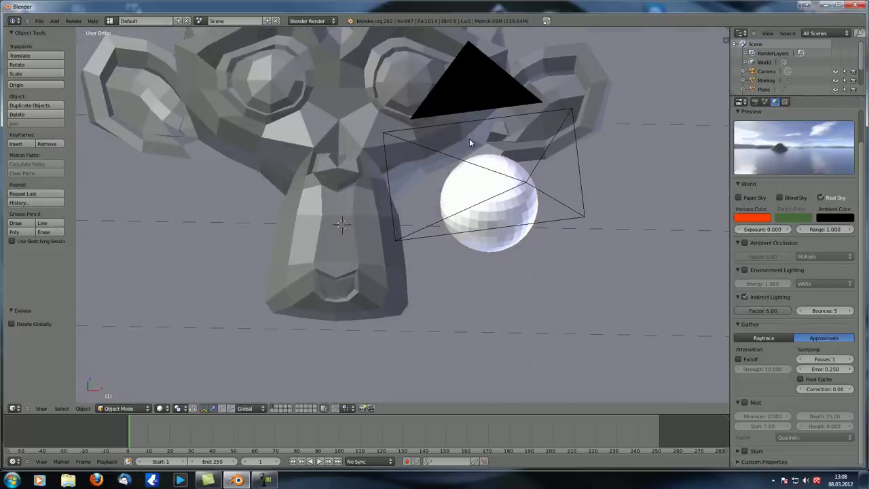
pyautogui.press('F12')
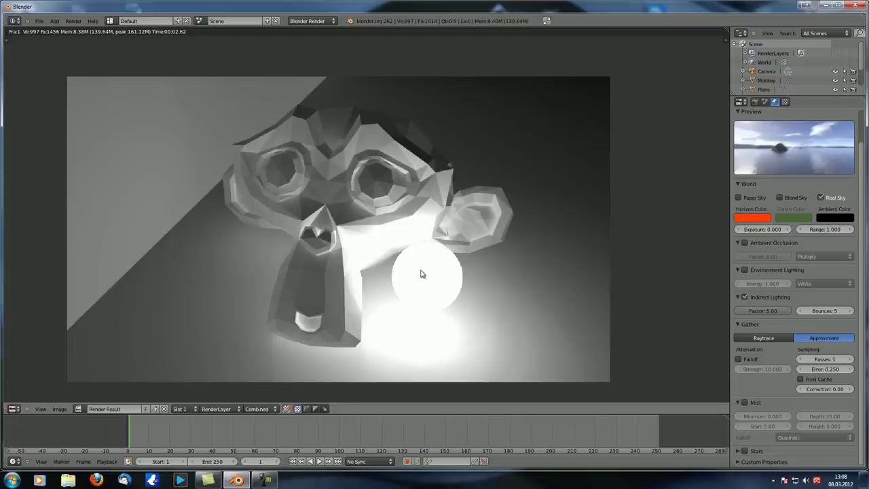
# - Set the Indirect Lighting factor to 1 and render the scene again to compare the brightness
pyautogui.click(772, 312)
pyautogui.write('1')
pyautogui.press('Return')
pyautogui.press('F12')
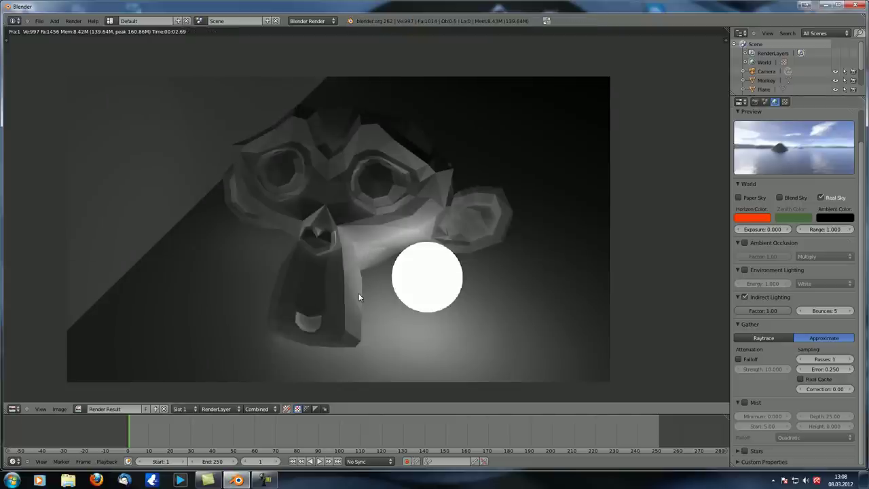
pyautogui.moveTo(324, 277); pyautogui.dragTo(355, 240, button='middle')
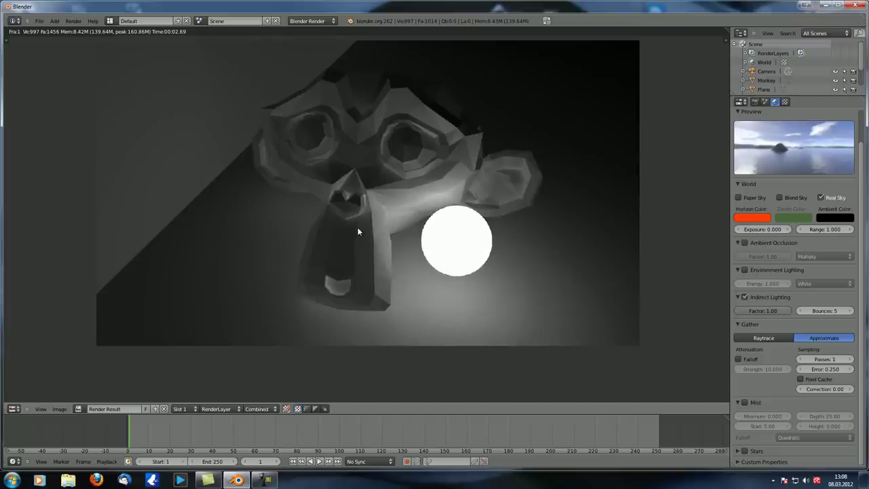
# - Reduce the Indirect Lighting bounces to 1 and render again to check the shadowed parts of the monkey
pyautogui.click(800, 311)
pyautogui.click(800, 311)
pyautogui.click(799, 311)
pyautogui.click(799, 311)
pyautogui.press('F12')
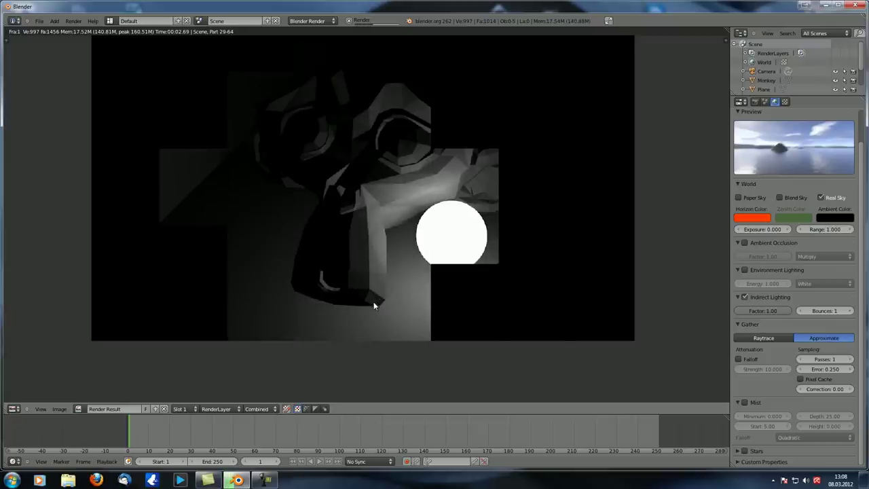
pyautogui.moveTo(423, 217); pyautogui.dragTo(485, 214, button='middle')
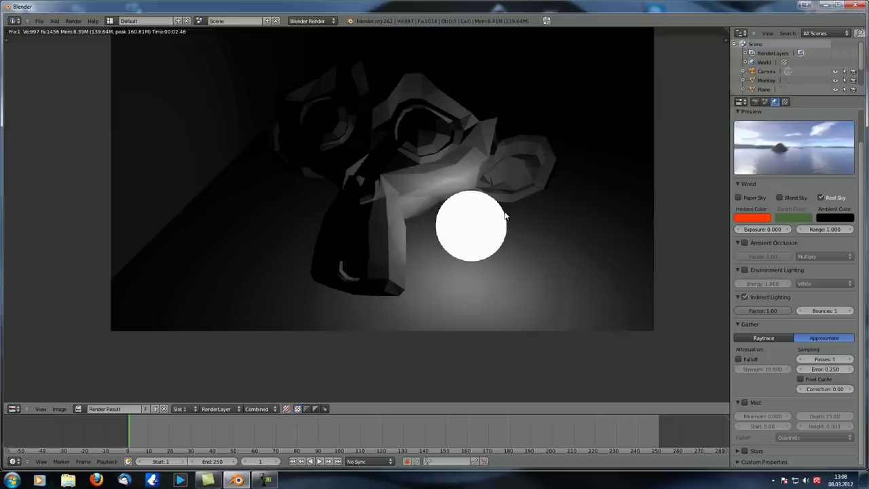
# - Enable Falloff attenuation in the world's Gather settings and render the scene again
pyautogui.click(738, 359)
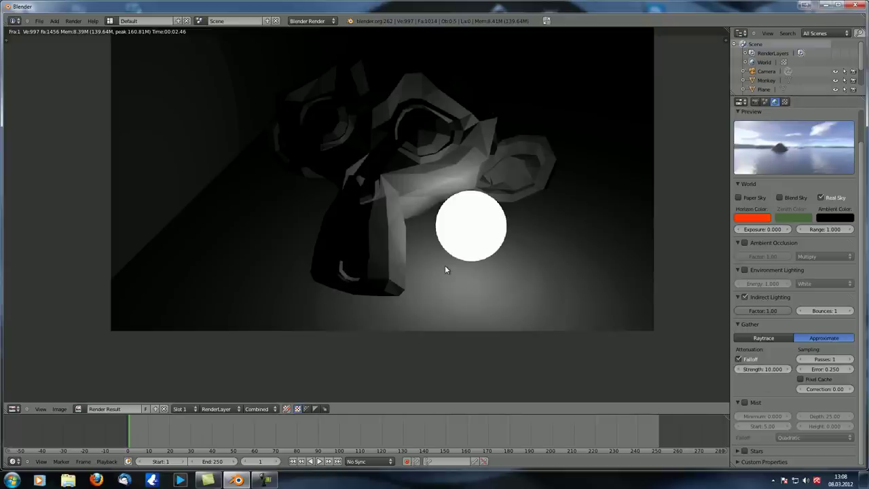
pyautogui.press('F12')
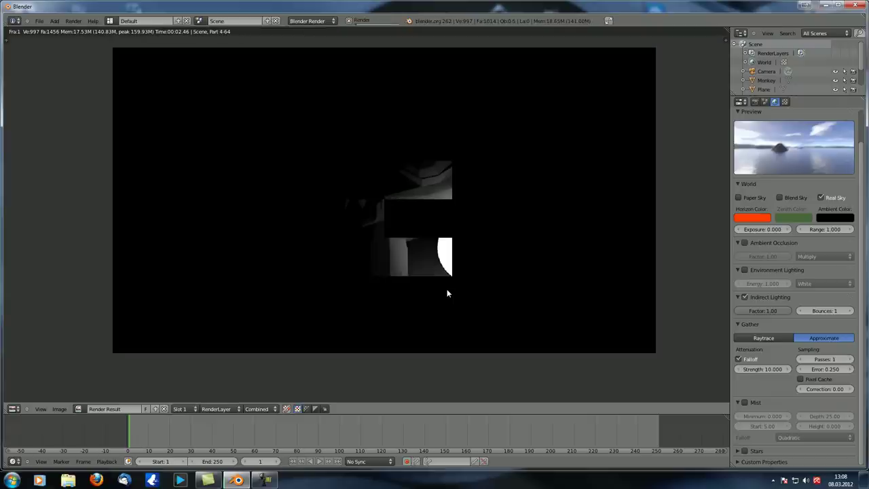